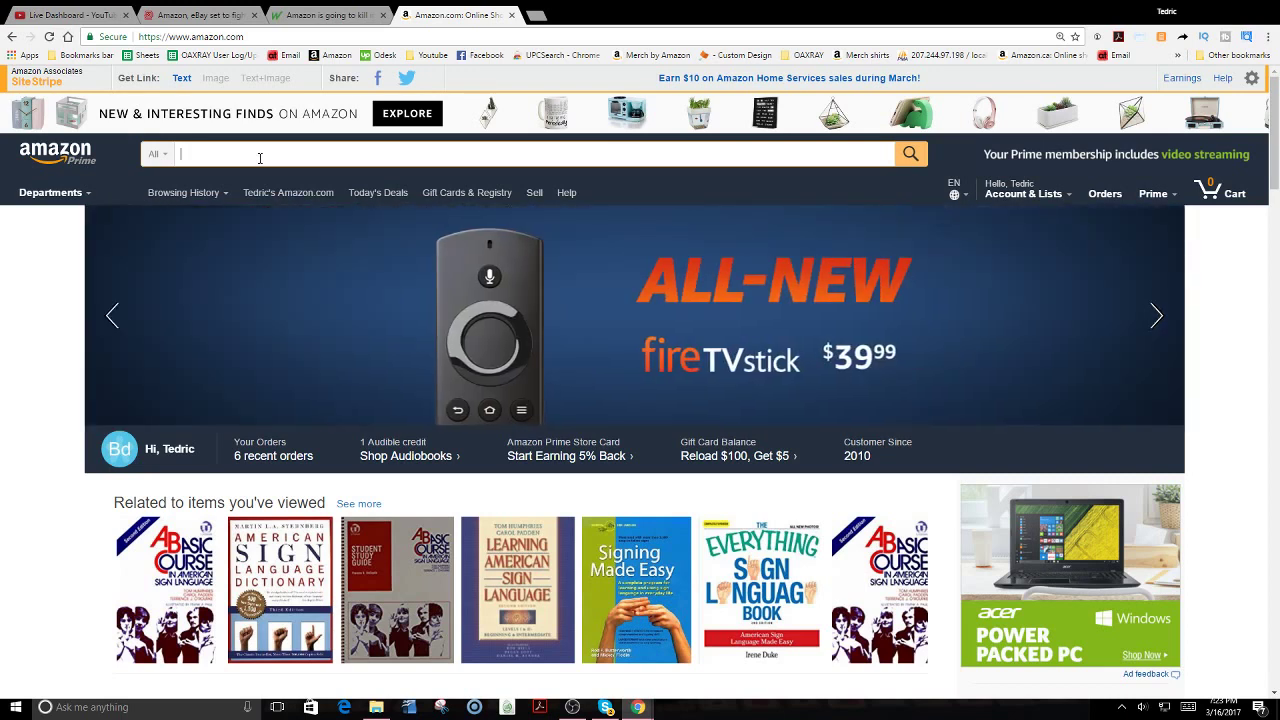
# Search Amazon for "door club" and open the new offers for The Club Model 20 Door Club (Brass)
pyautogui.write('oor club')
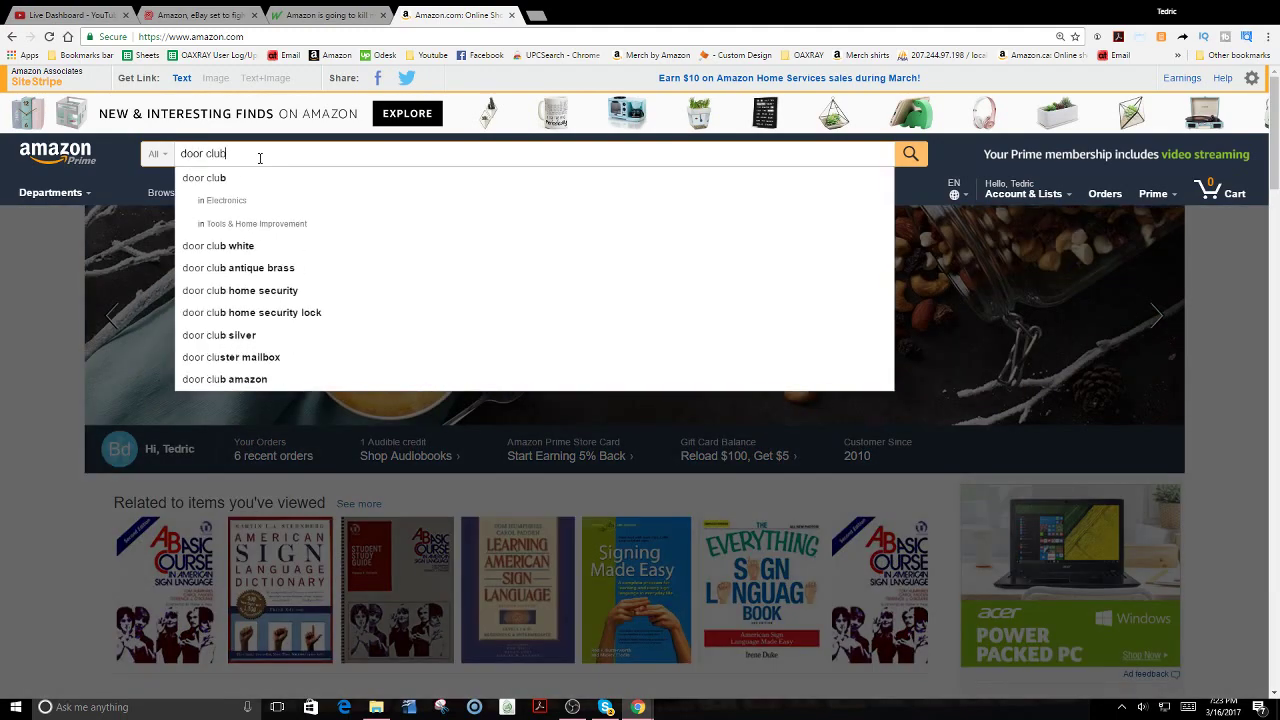
pyautogui.press('Return')
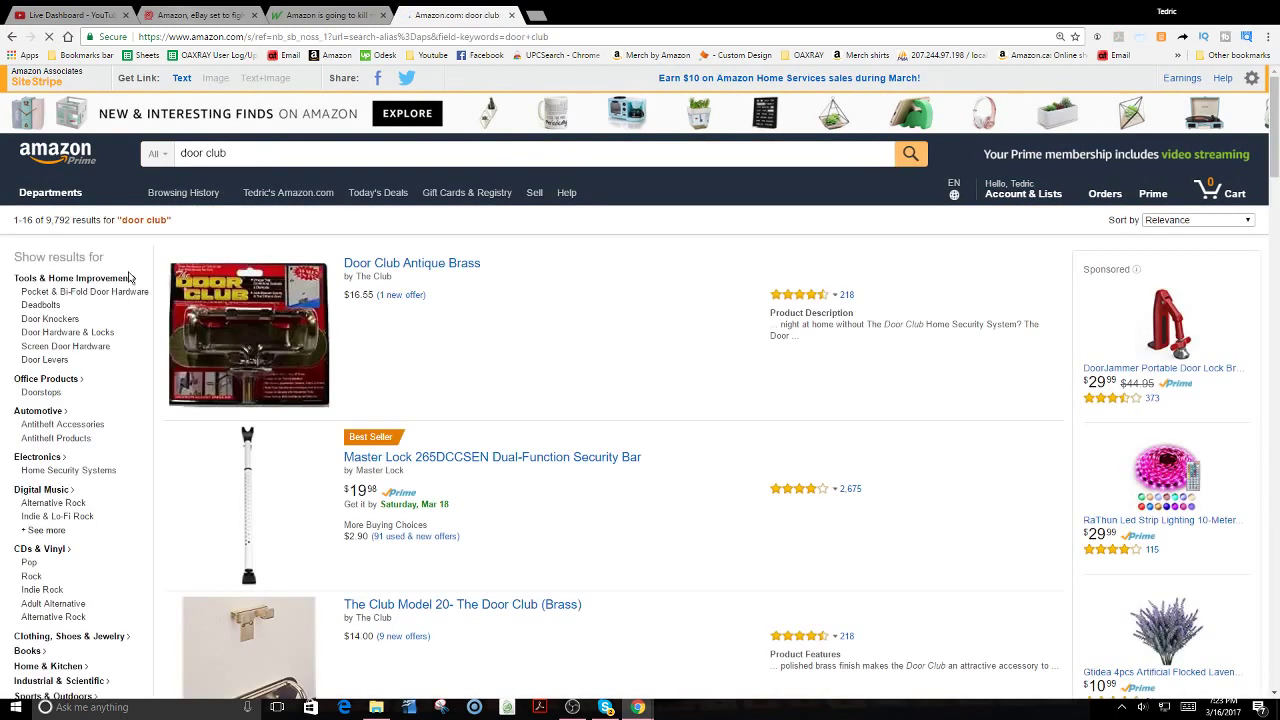
pyautogui.moveTo(1276, 96); pyautogui.dragTo(1276, 143)
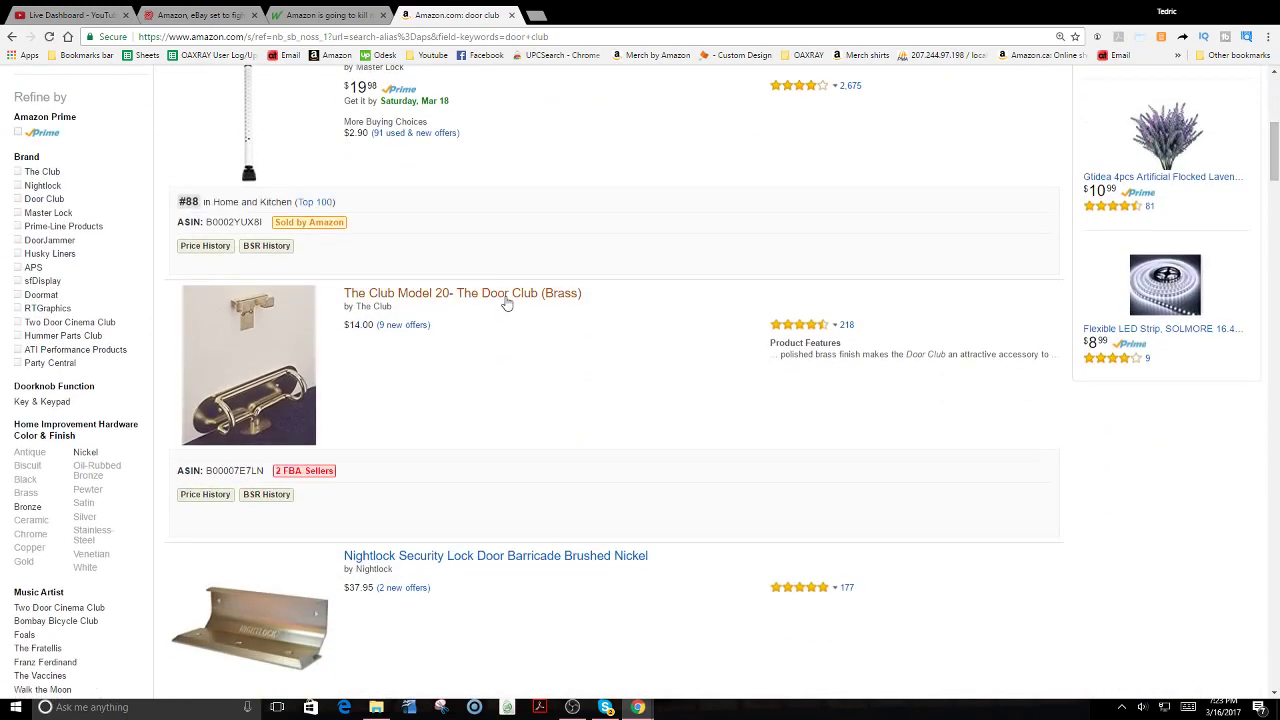
pyautogui.click(408, 324)
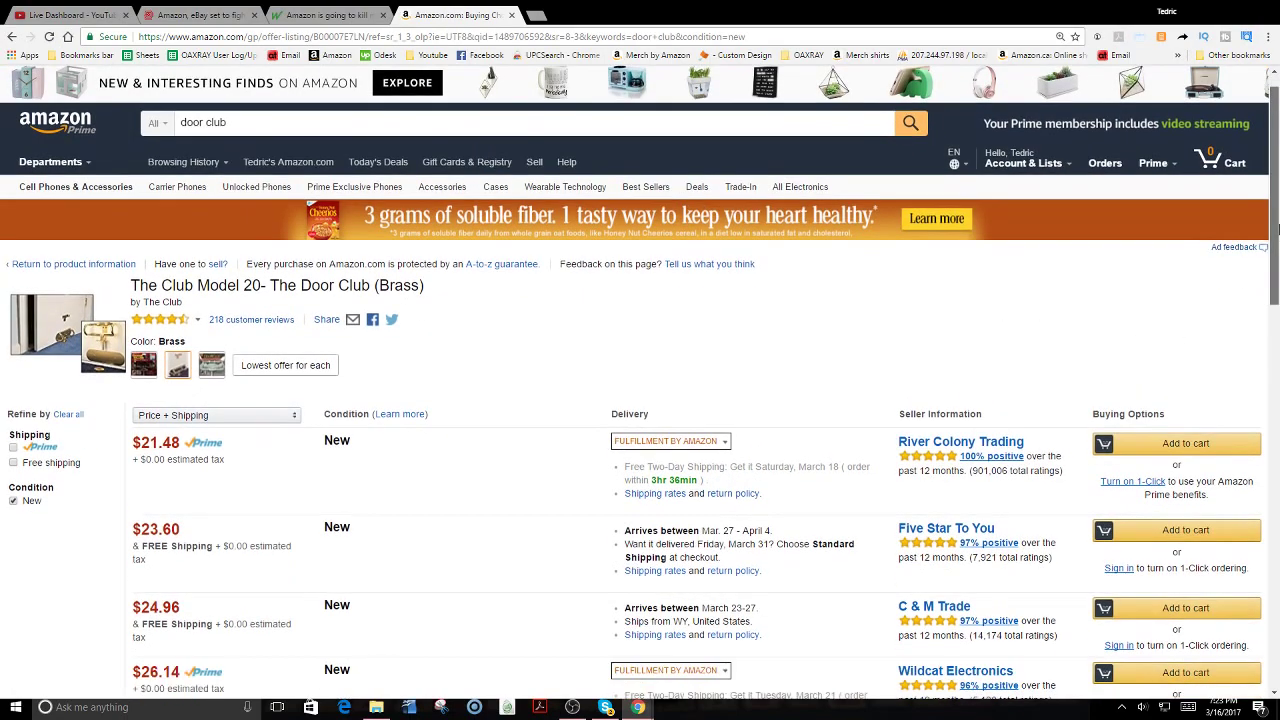
# Review the new offers, check them with the Prime shipping filter, and return to the product information page
pyautogui.moveTo(1275, 223); pyautogui.dragTo(1272, 323)
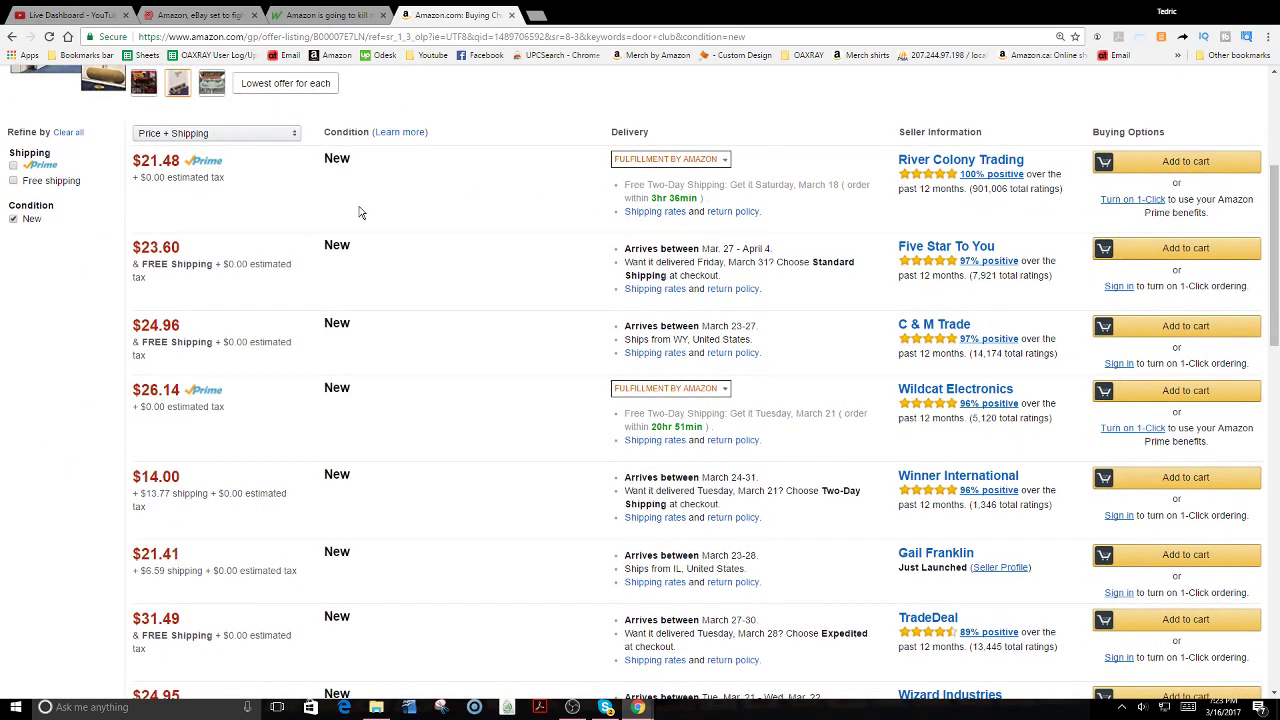
pyautogui.moveTo(1278, 235); pyautogui.dragTo(1277, 181)
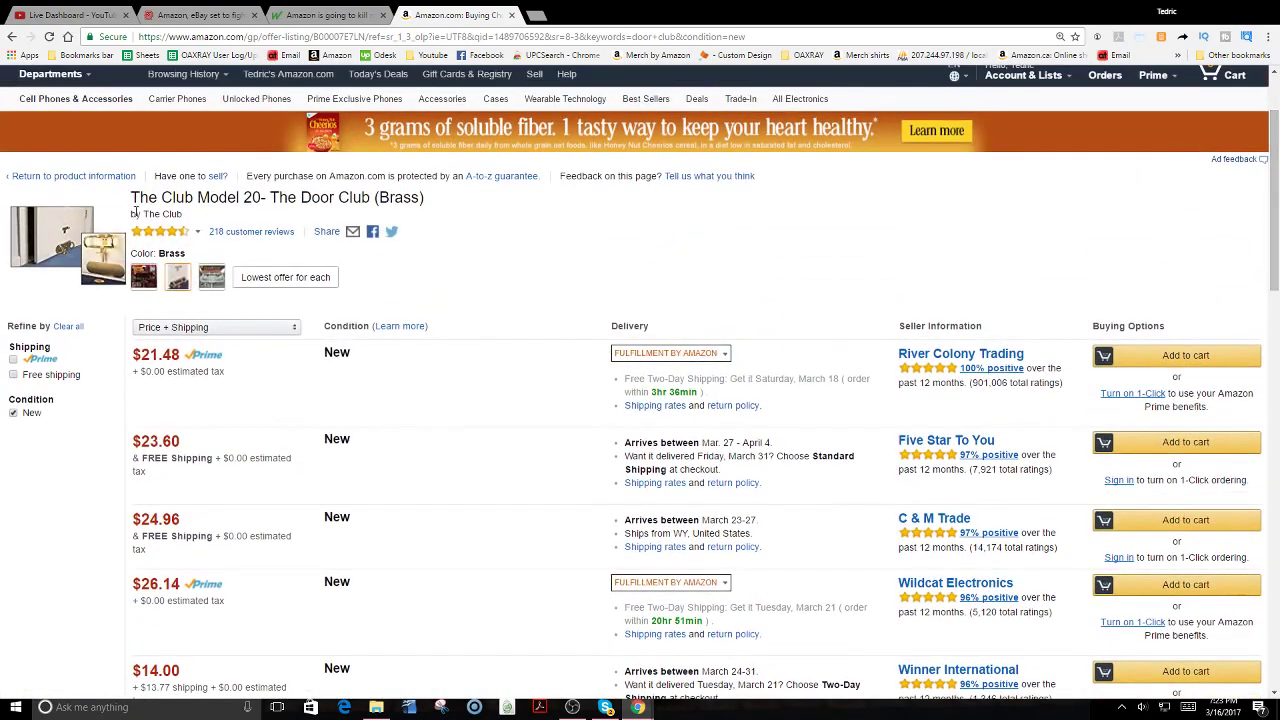
pyautogui.click(20, 360)
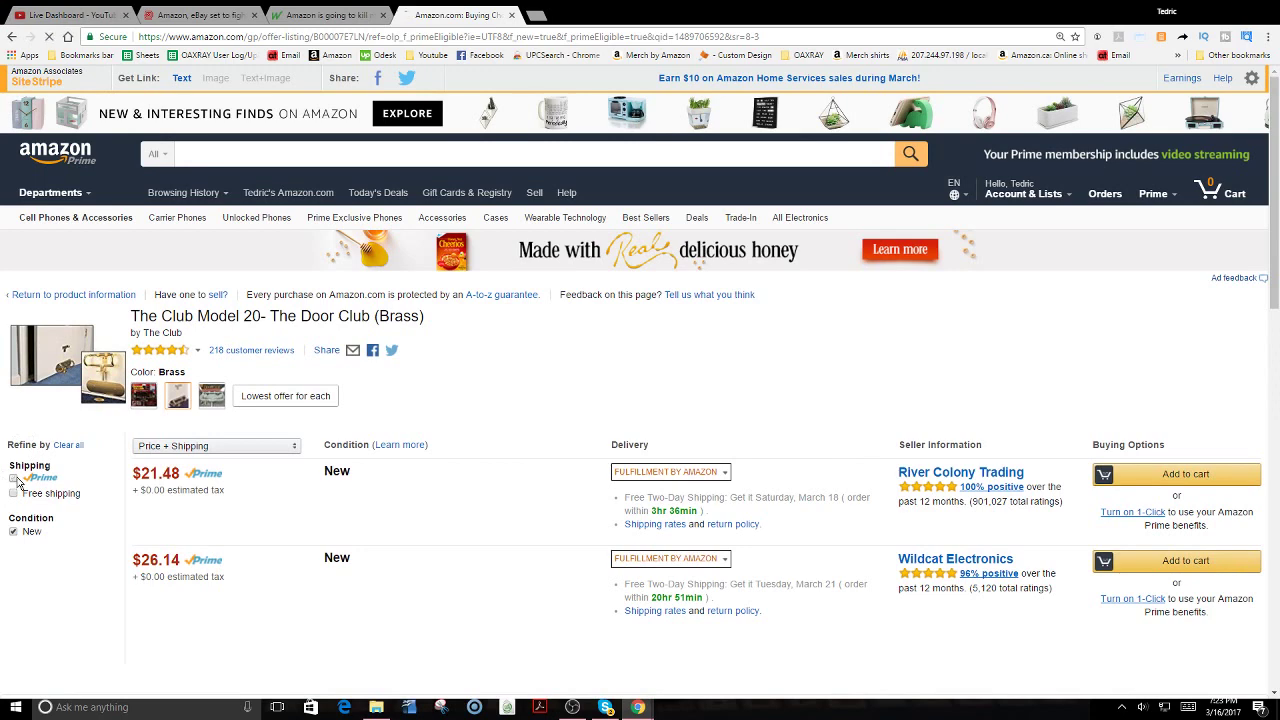
pyautogui.click(17, 481)
pyautogui.click(68, 296)
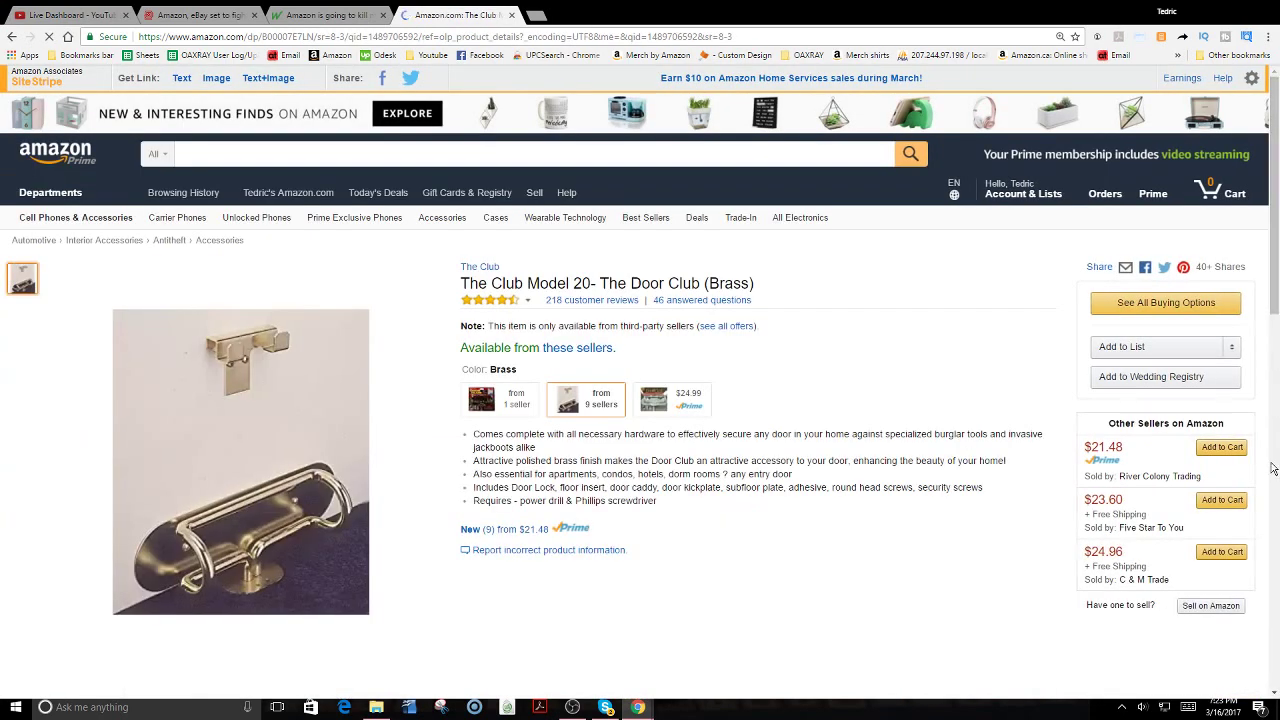
# Compare the White and Antique Brass color variants of the Door Club and return to the Brass one
pyautogui.click(515, 405)
pyautogui.click(580, 405)
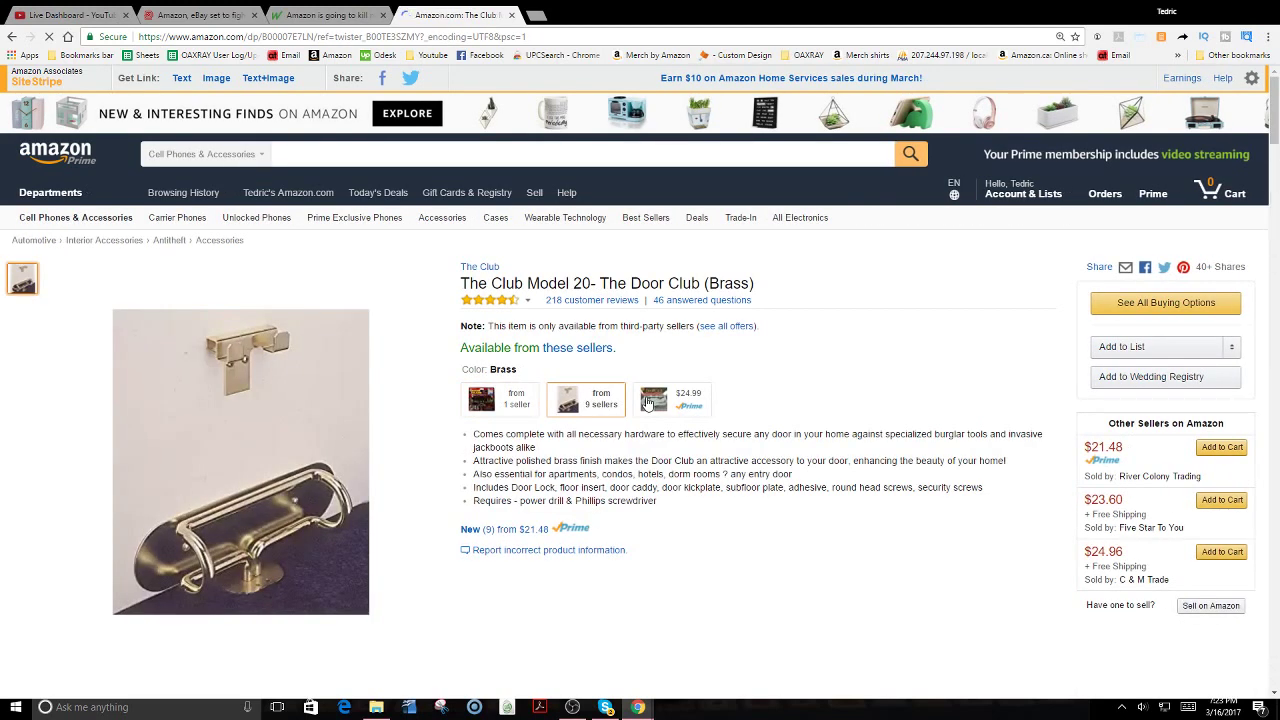
pyautogui.click(647, 401)
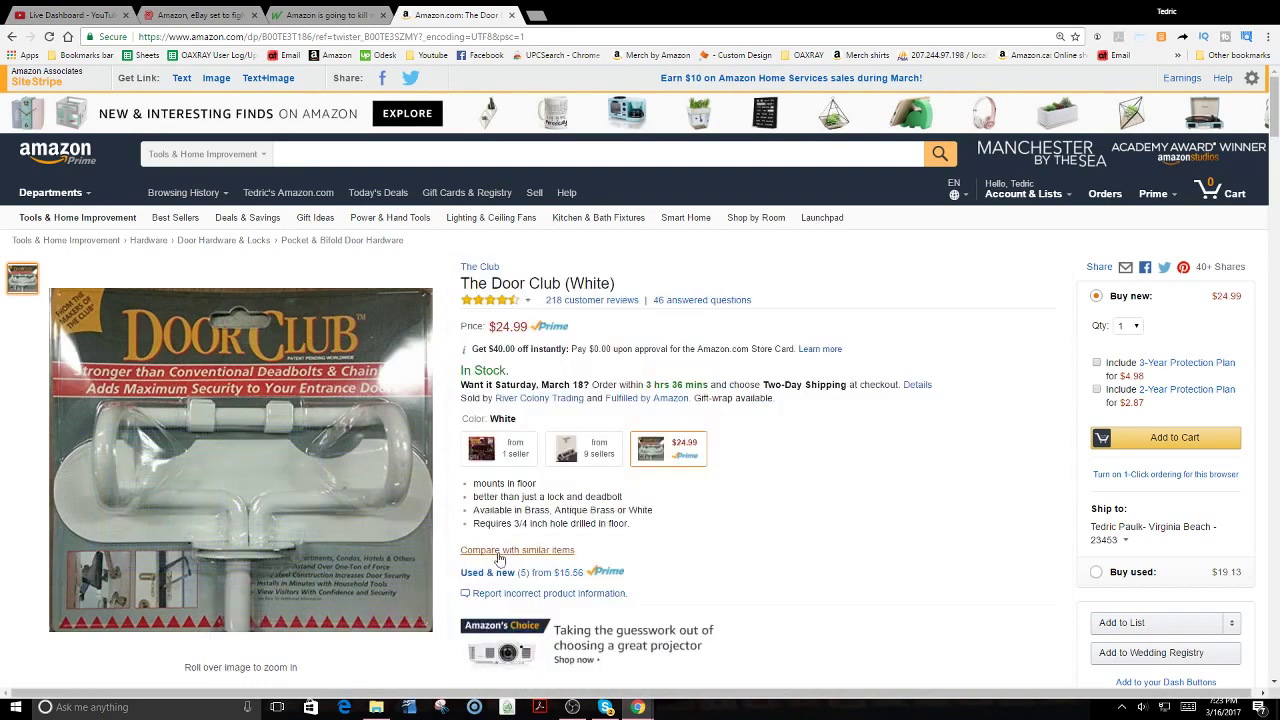
pyautogui.click(485, 448)
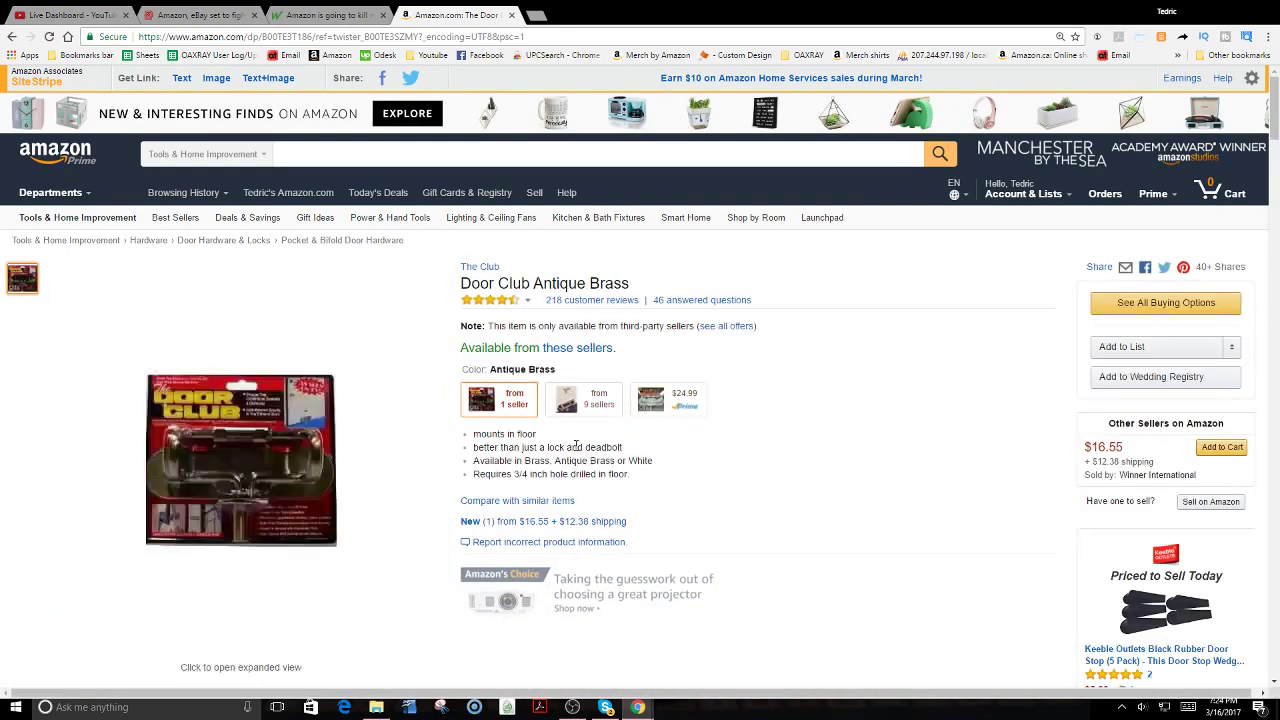
pyautogui.click(585, 399)
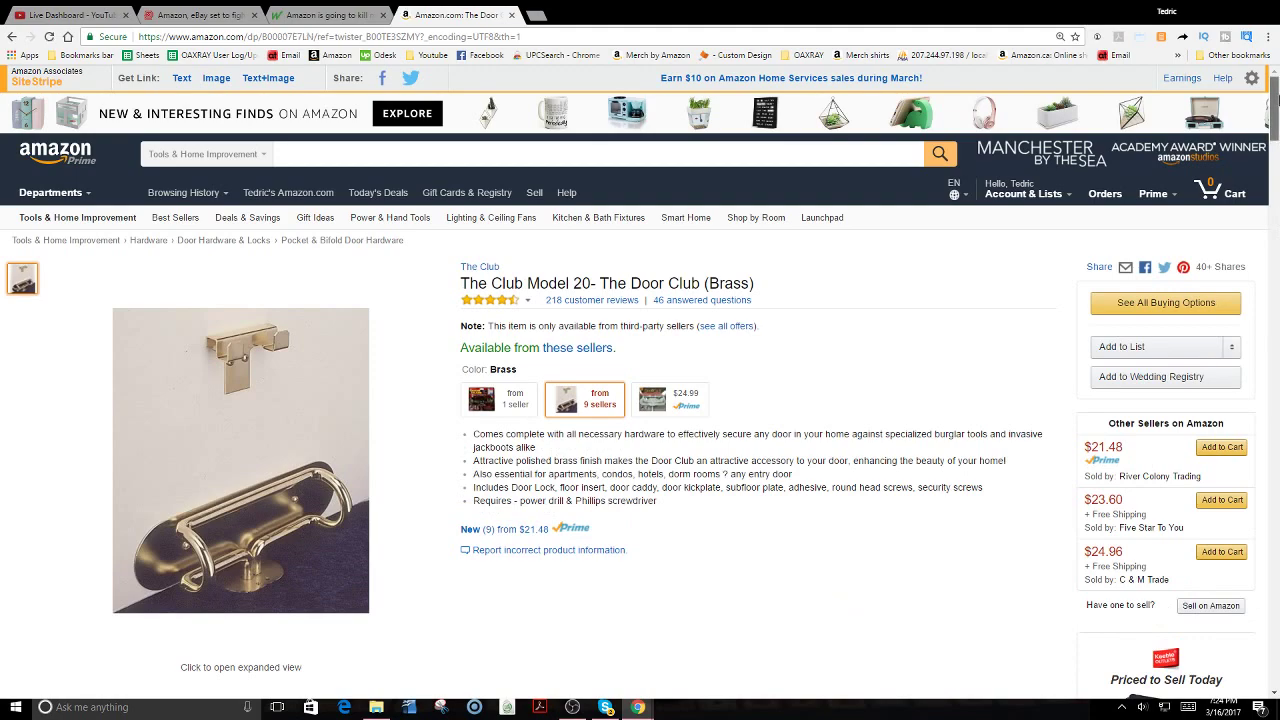
# Examine the Brass Door Club's other sellers, product description and product information, including its Best Sellers Rank
pyautogui.scroll(-2, 1278, 97)
pyautogui.scroll(2, 1278, 97)
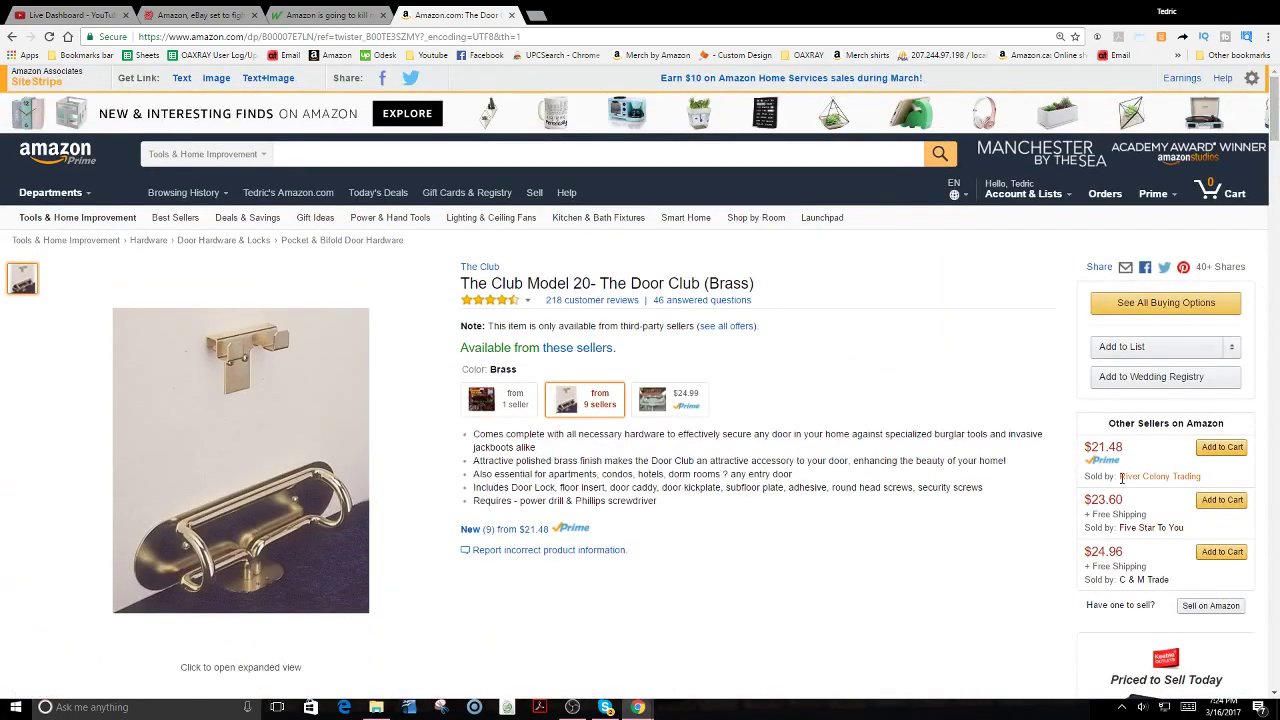
pyautogui.moveTo(1100, 461)
pyautogui.scroll(-7, 1264, 180)
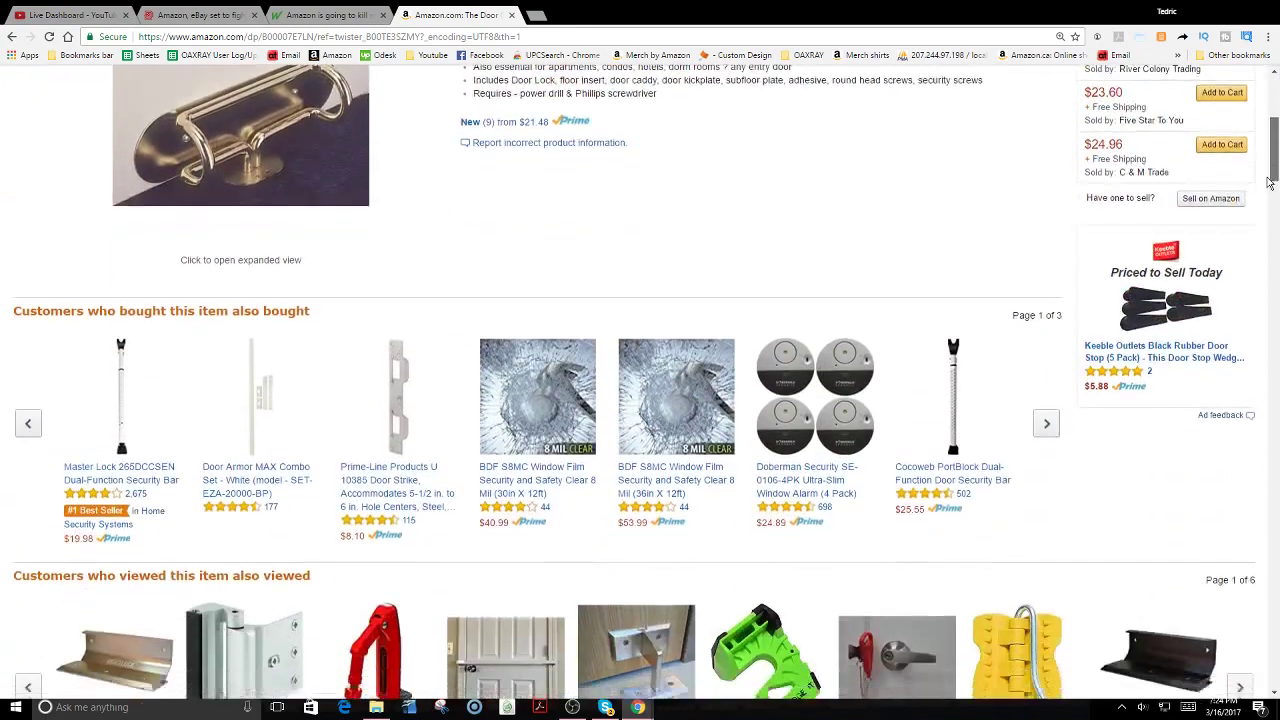
pyautogui.scroll(-10, 1264, 204)
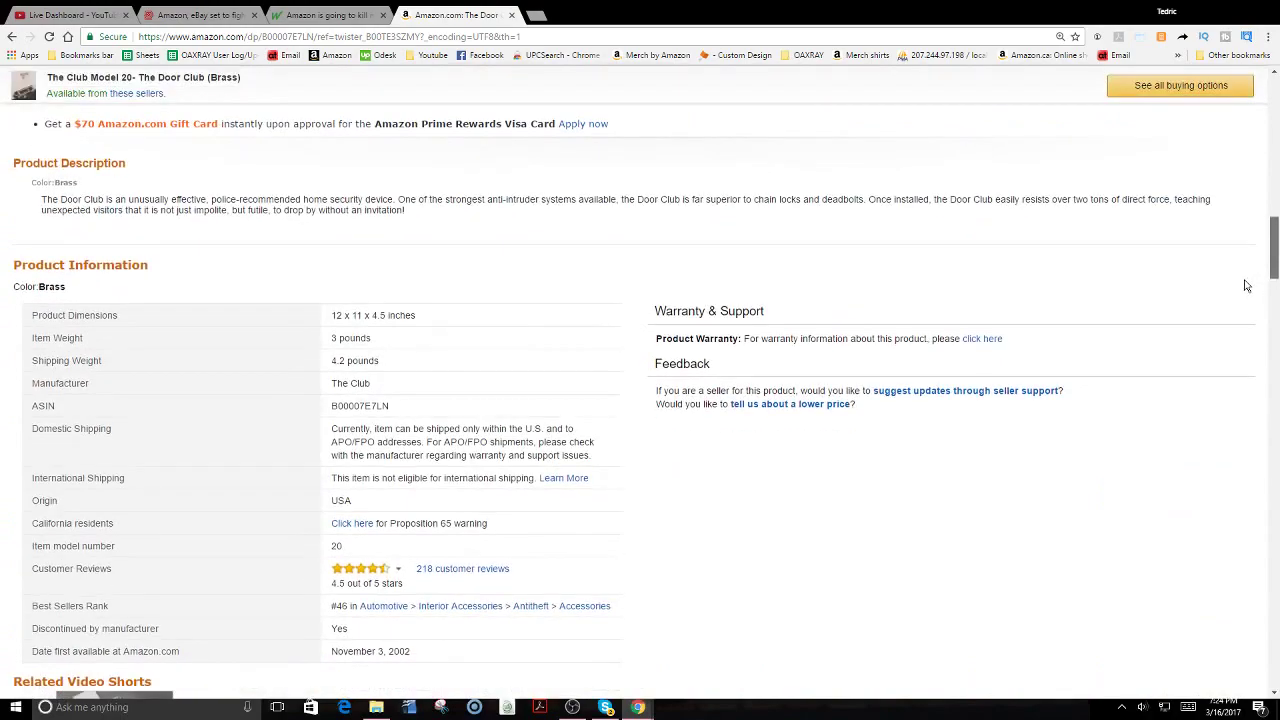
pyautogui.scroll(-1, 1246, 291)
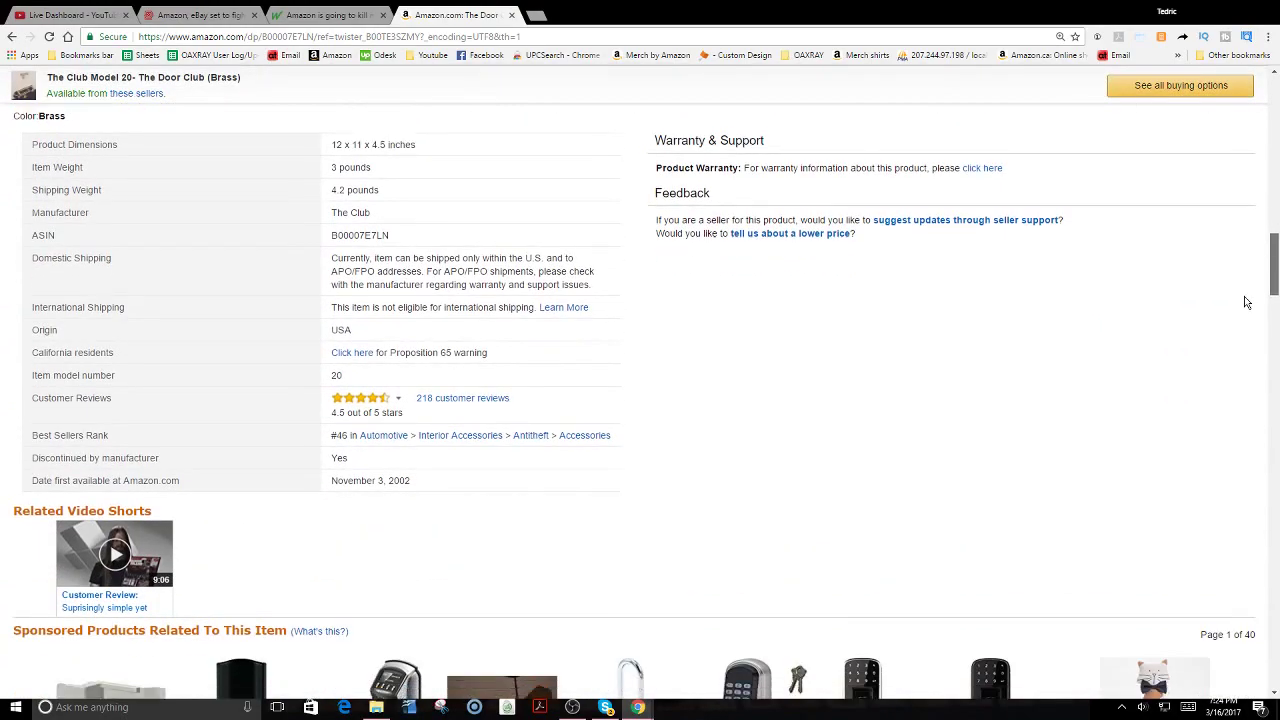
pyautogui.scroll(15, 1246, 302)
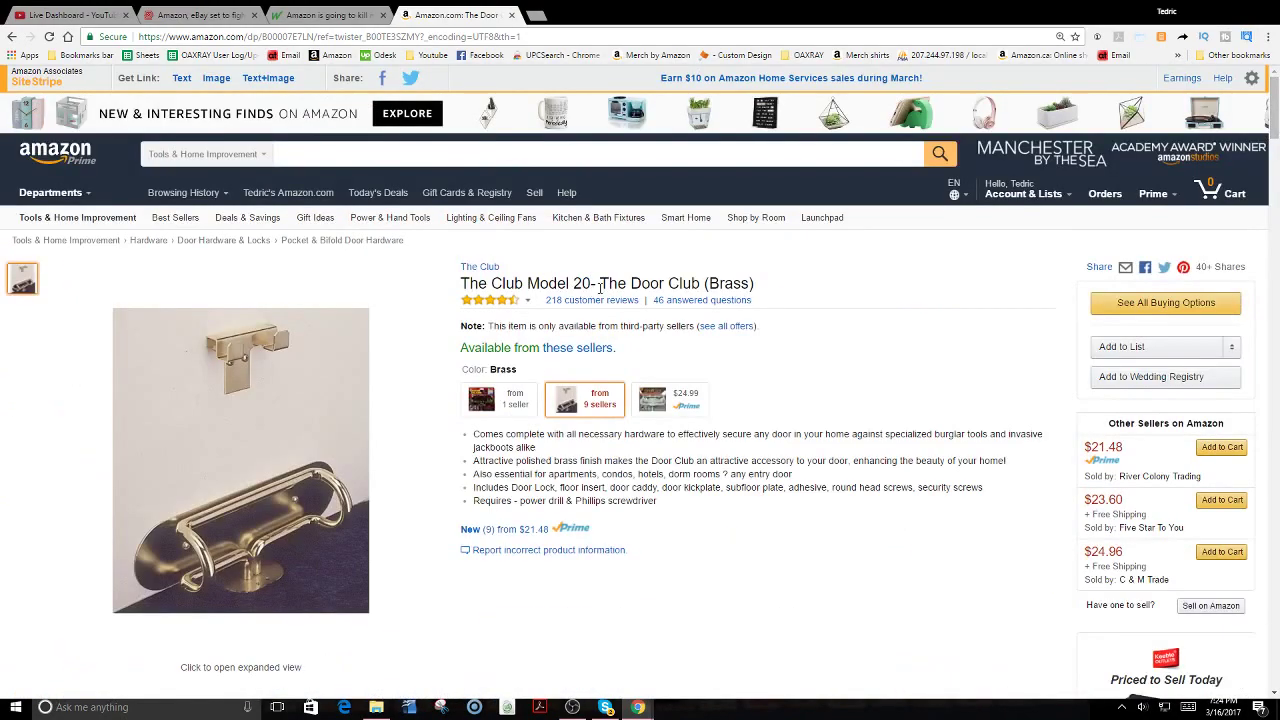
# Search the web for the brand name "The Club" in a new browser tab
pyautogui.moveTo(570, 281); pyautogui.dragTo(466, 283)
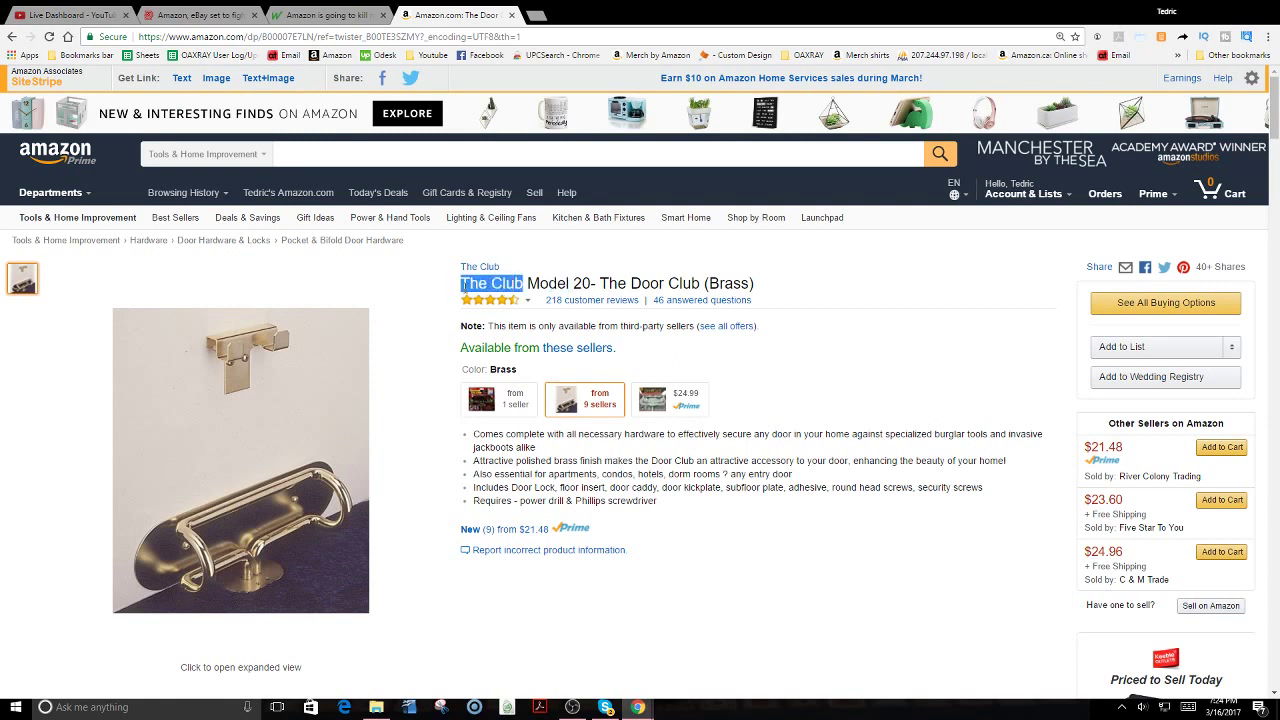
pyautogui.click(536, 15)
pyautogui.write('The Club')
pyautogui.press('Return')
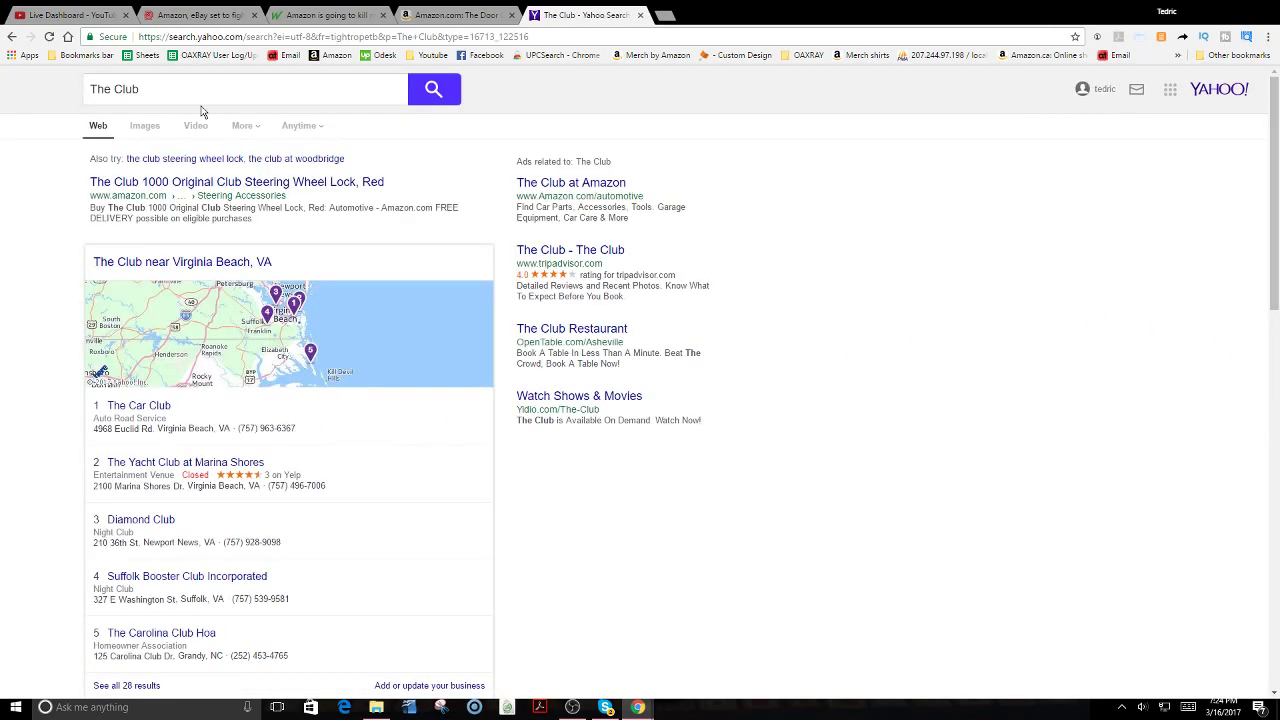
# Open the Winner International maker-of-The-Club search result in a separate tab and switch to it
pyautogui.click(1277, 484)
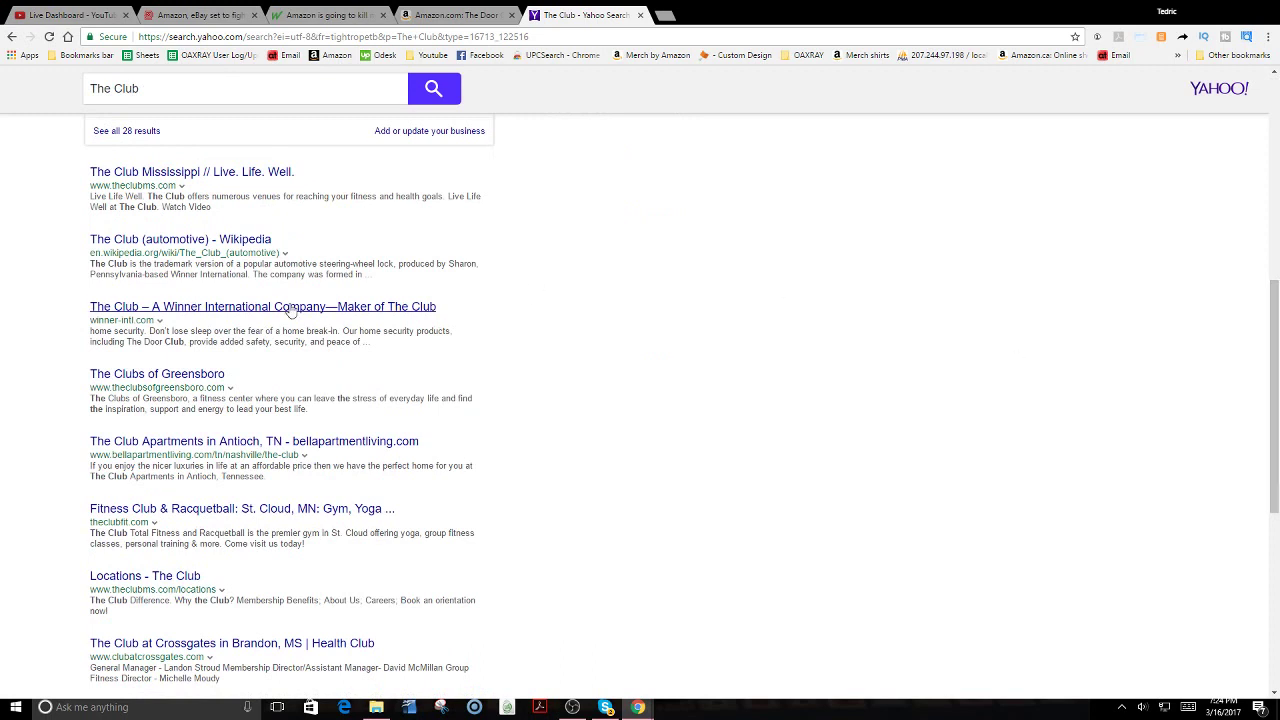
pyautogui.middleClick(228, 308)
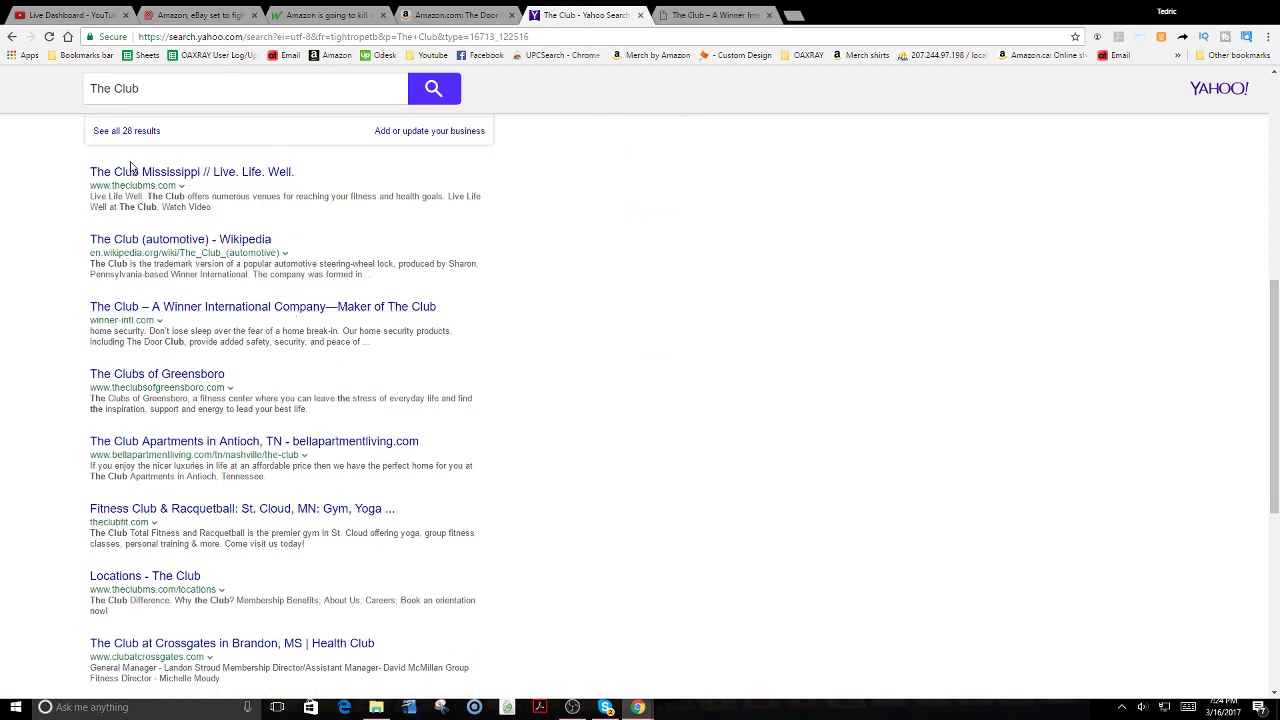
pyautogui.click(698, 15)
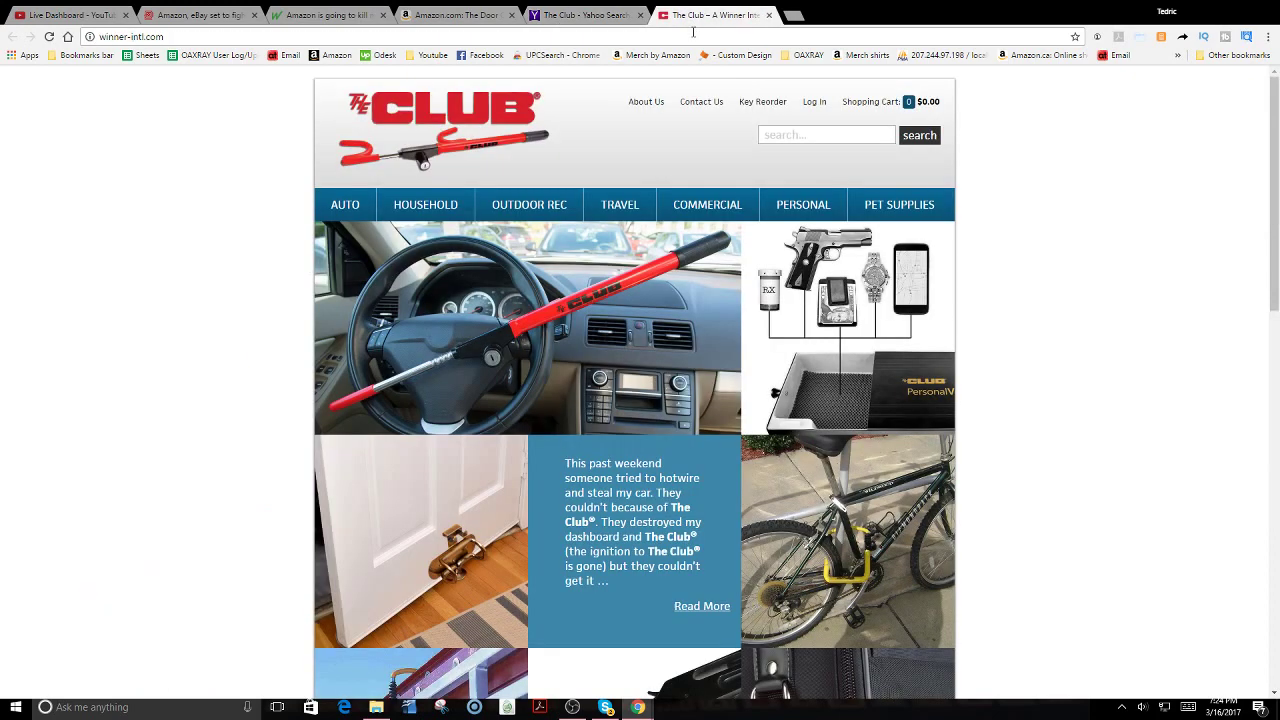
# Look over the manufacturer's home page and open its Contact Us page to view the contact details
pyautogui.moveTo(610, 318)
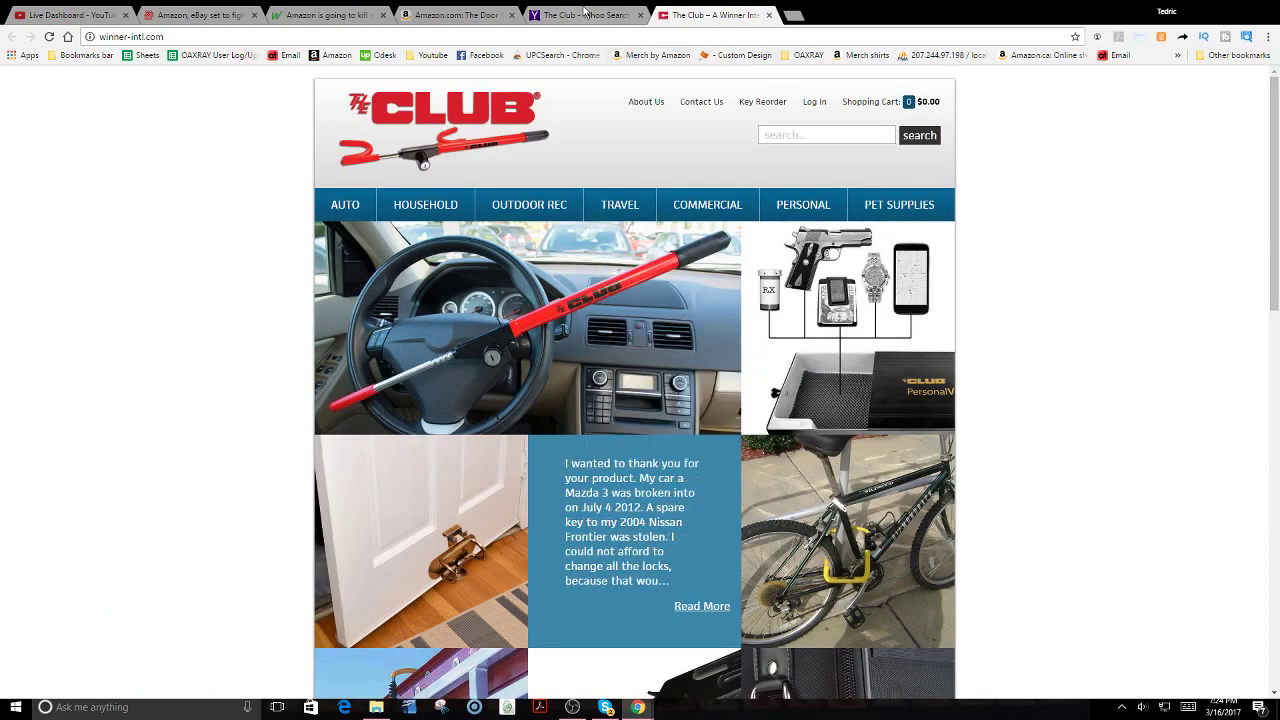
pyautogui.click(1278, 358)
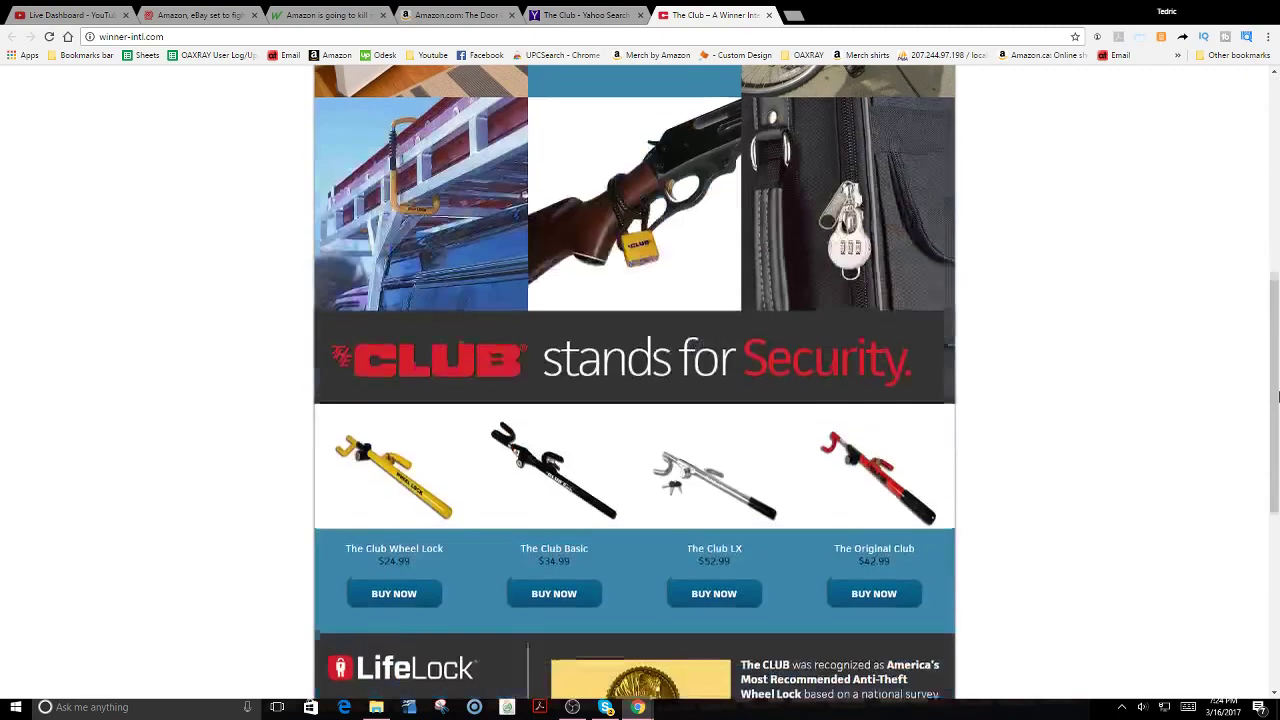
pyautogui.moveTo(1278, 422); pyautogui.dragTo(1278, 570)
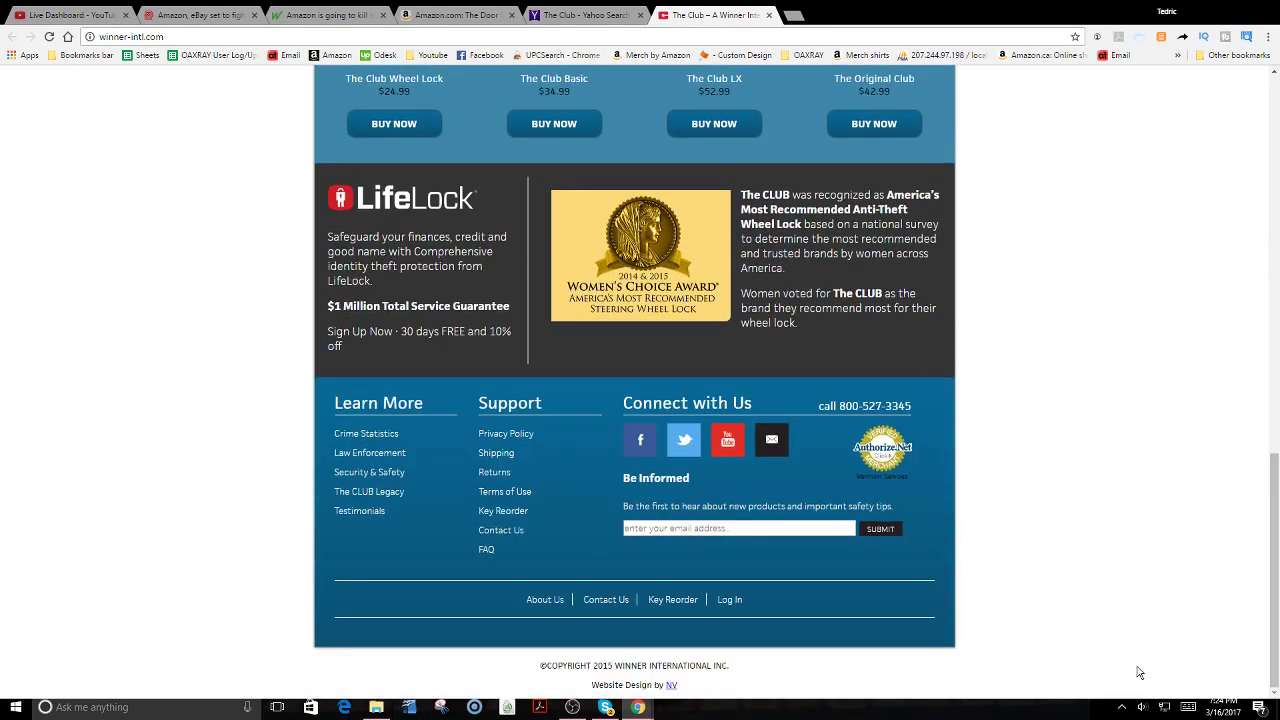
pyautogui.click(516, 532)
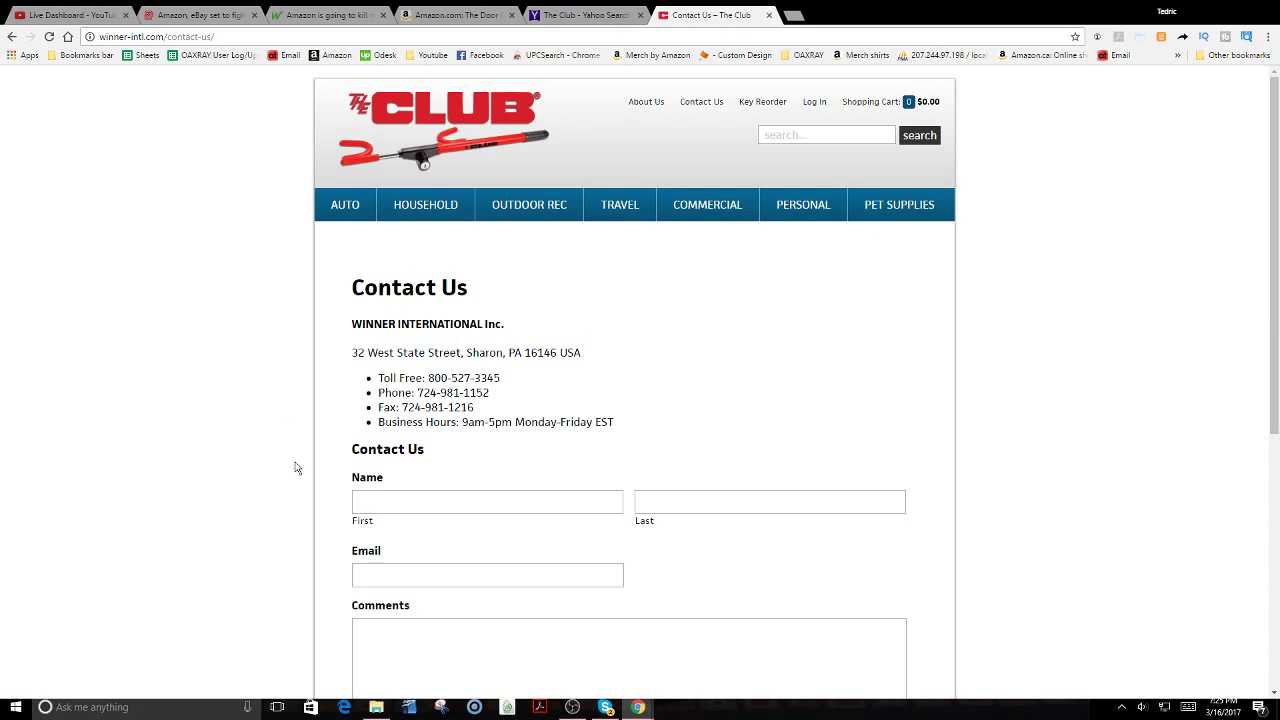
pyautogui.scroll(-1, 1277, 302)
pyautogui.scroll(1, 1277, 302)
# Browse the manufacturer's Household category and open Door Security under Home Security
pyautogui.moveTo(355, 220)
pyautogui.moveTo(414, 215)
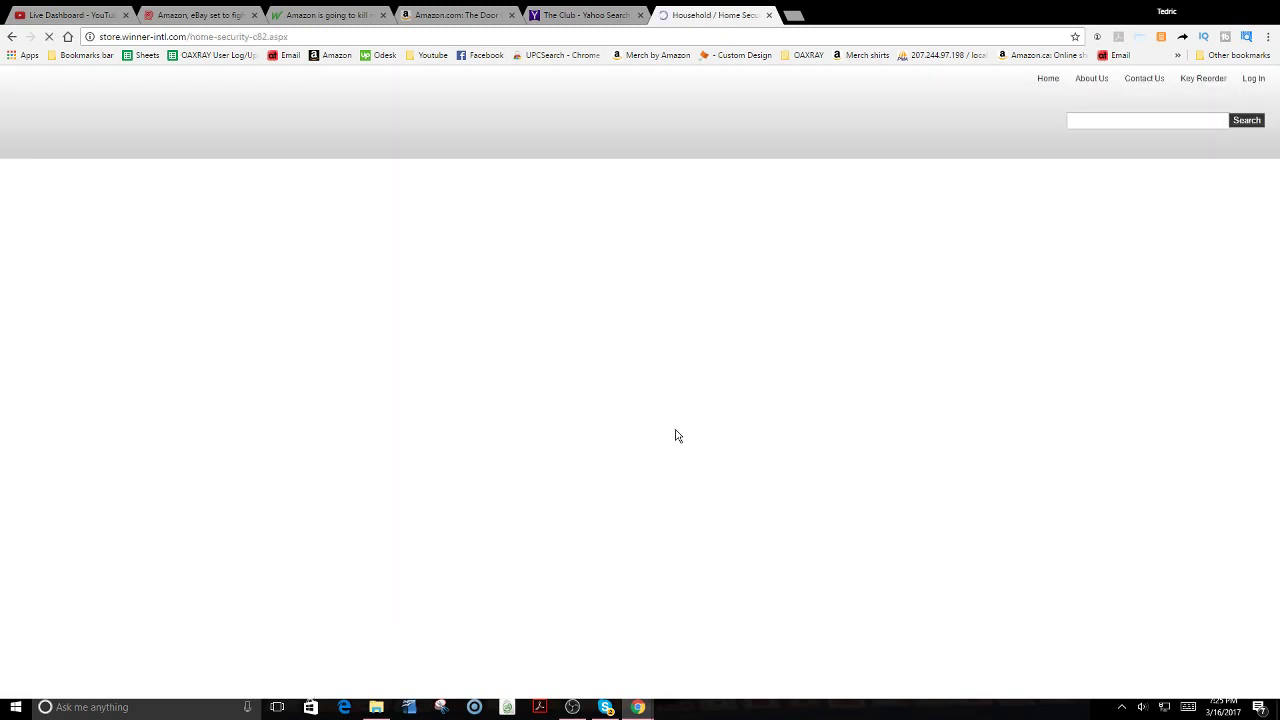
pyautogui.moveTo(1277, 372)
pyautogui.mouseDown()
pyautogui.moveTo(1277, 454)
pyautogui.moveTo(1277, 392)
pyautogui.mouseUp()
pyautogui.click(22, 272)
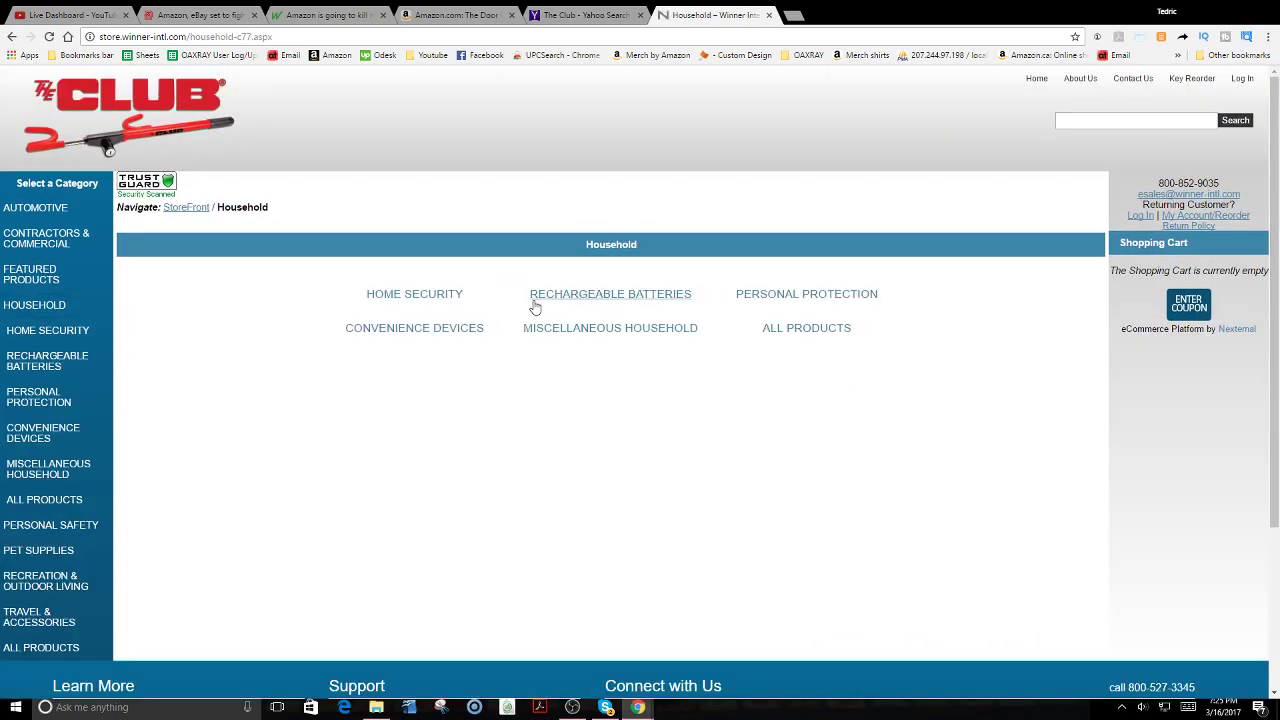
pyautogui.click(417, 302)
pyautogui.click(458, 295)
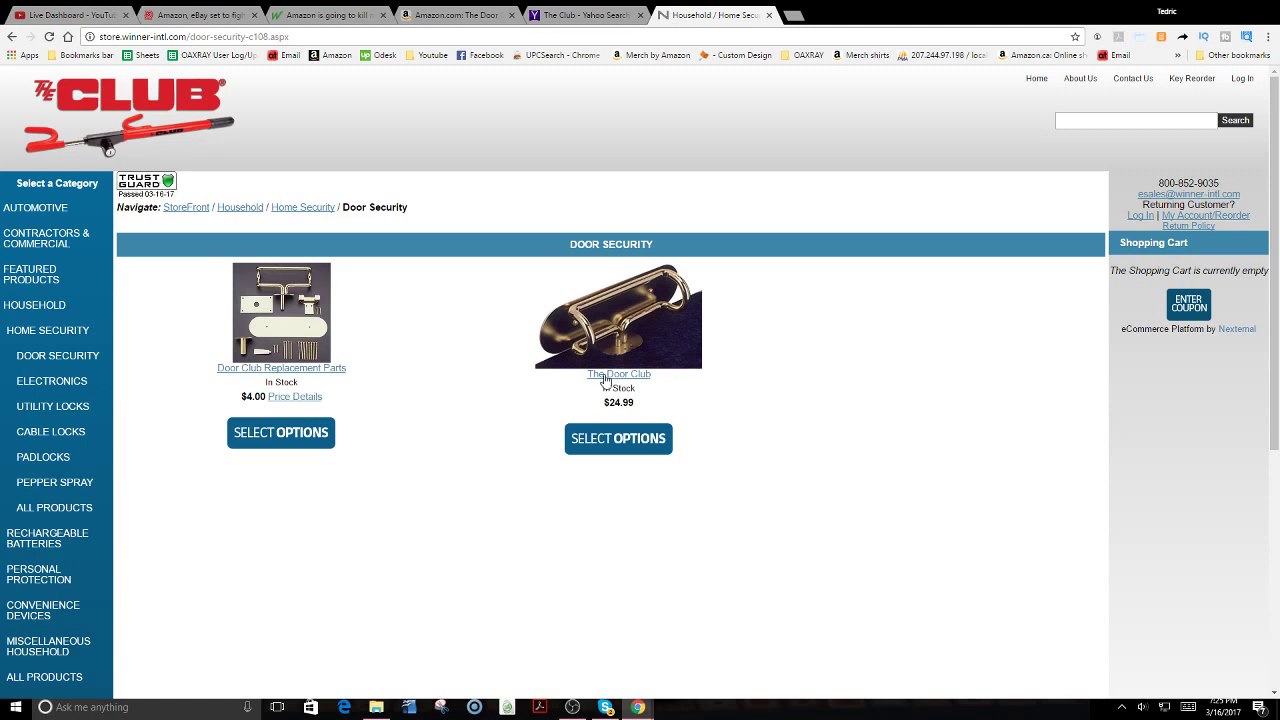
# View the Padlocks category and the Rechargeable Alkaline products under Rechargeable Batteries
pyautogui.click(47, 458)
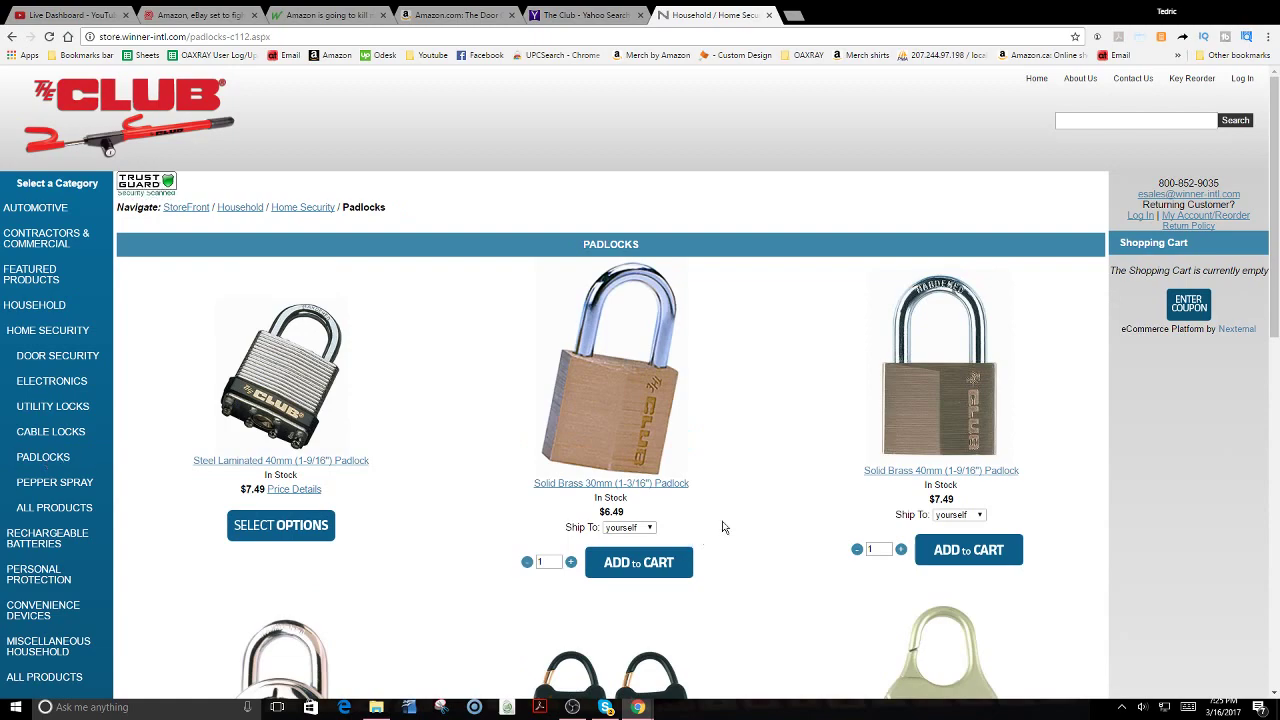
pyautogui.moveTo(1276, 265)
pyautogui.mouseDown()
pyautogui.moveTo(1277, 602)
pyautogui.moveTo(1277, 259)
pyautogui.mouseUp()
pyautogui.click(49, 540)
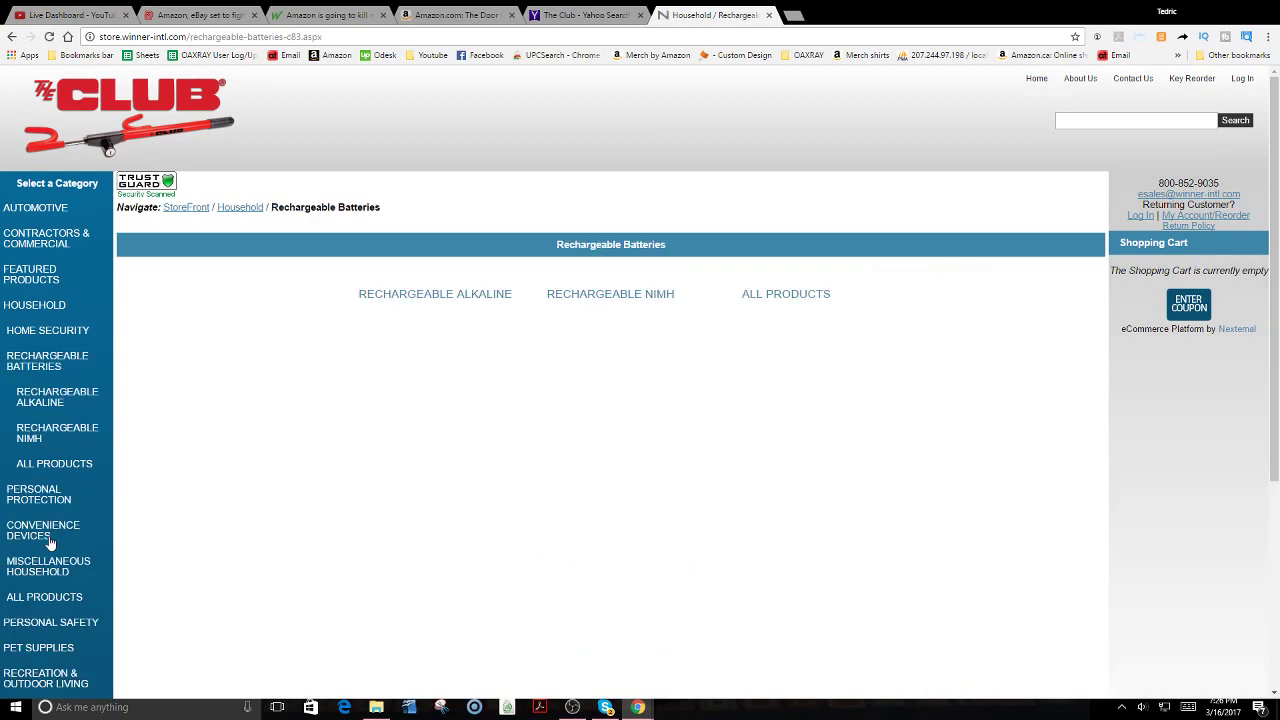
pyautogui.click(410, 296)
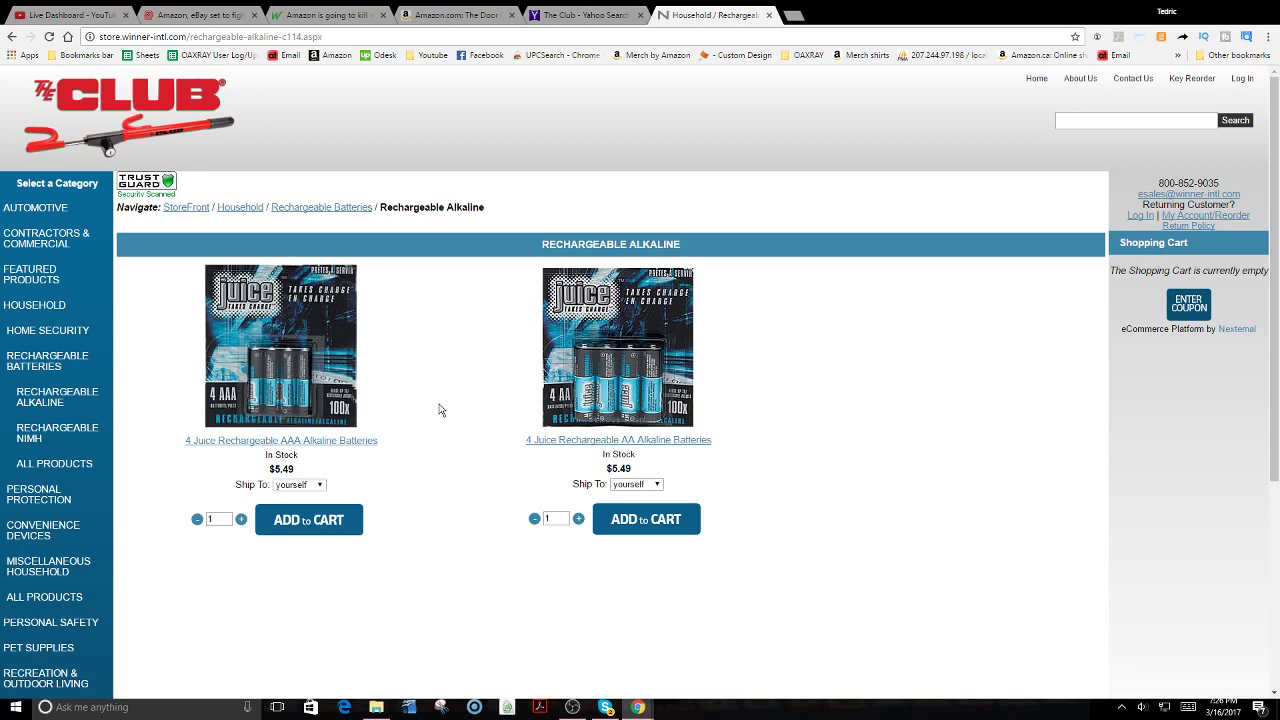
# Open the store's complete All Products listing and look through its first page
pyautogui.scroll(-3, 175, 537)
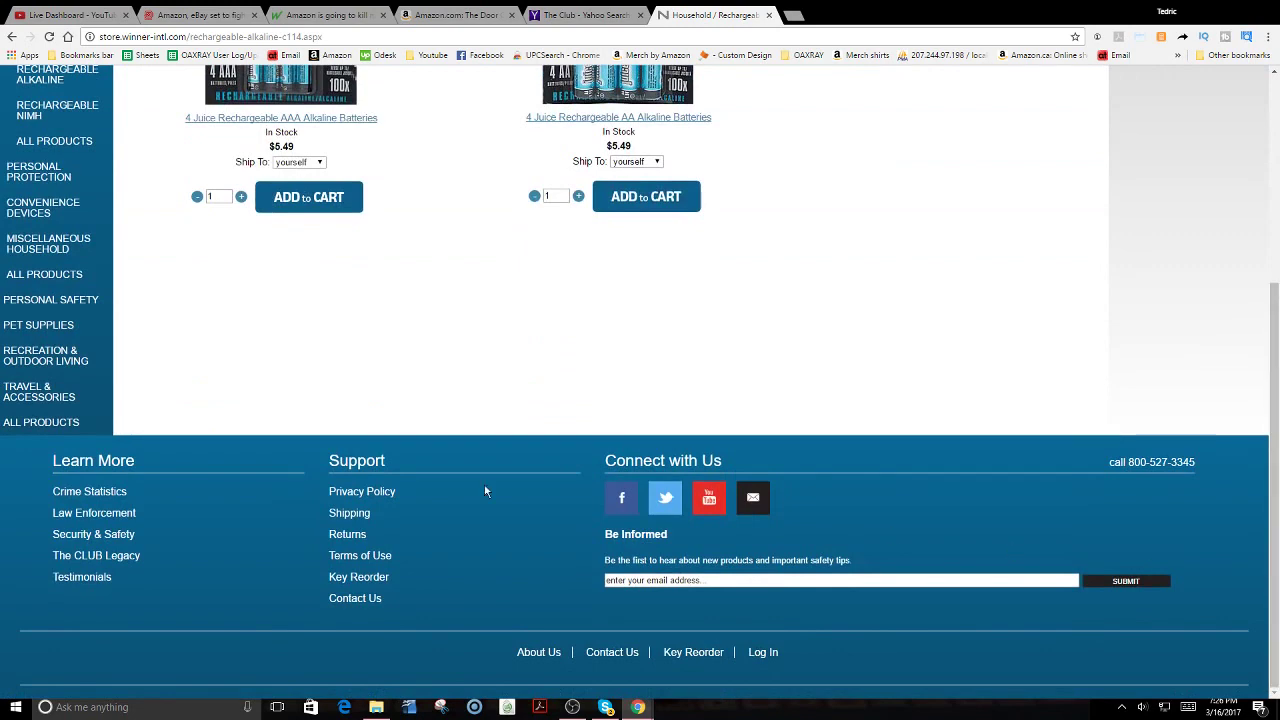
pyautogui.click(31, 423)
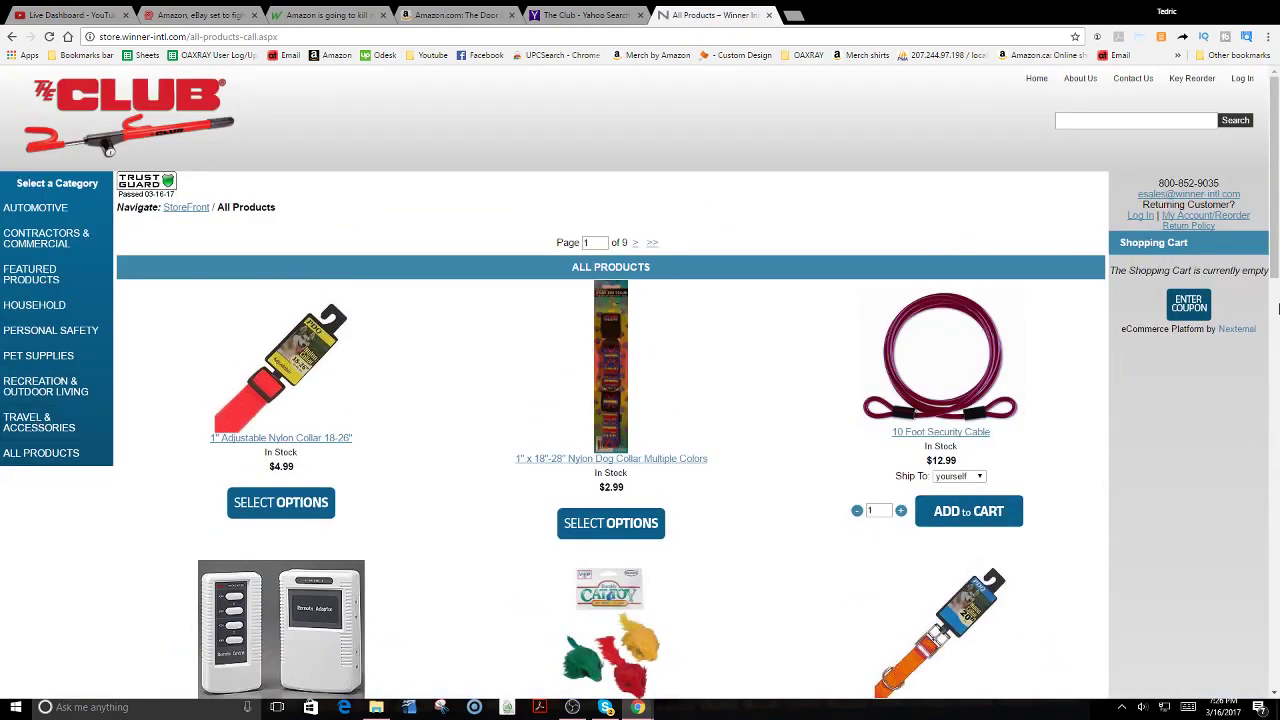
pyautogui.click(1277, 308)
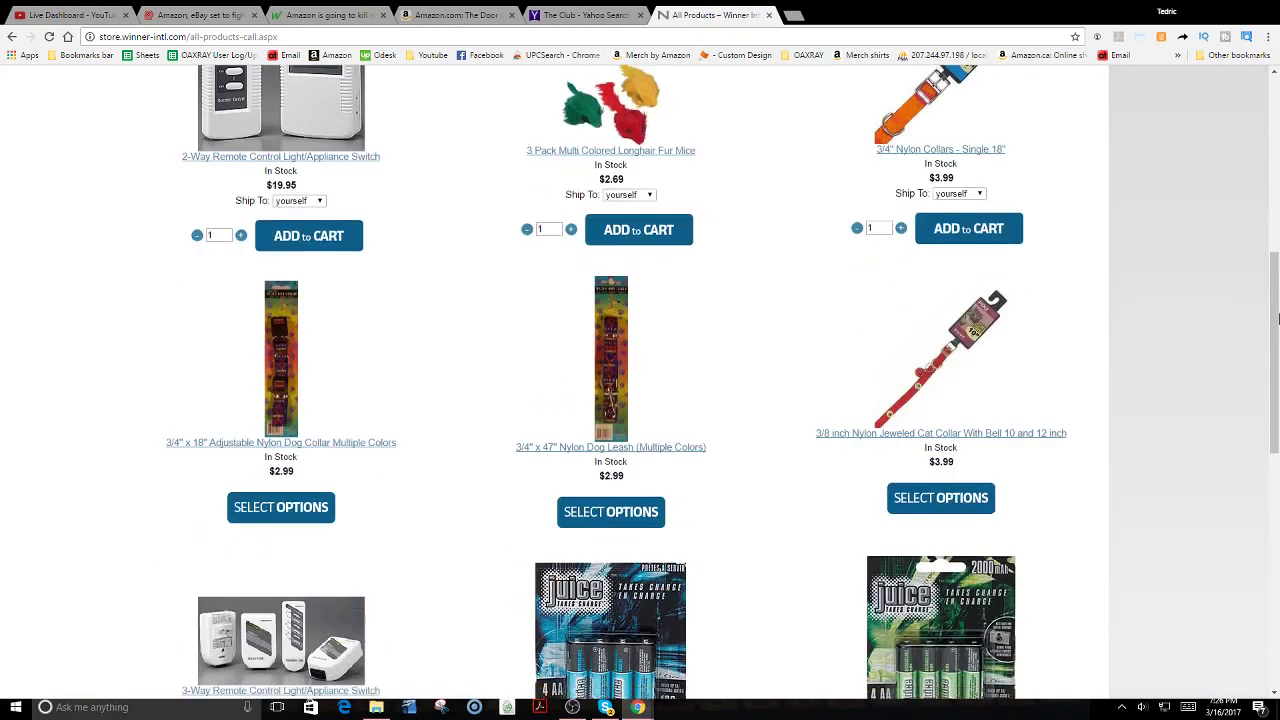
# Open the 5/8" x 47" Nylon Dog Leash from the manufacturer's product listing and view its photos and description
pyautogui.scroll(1, 1277, 315)
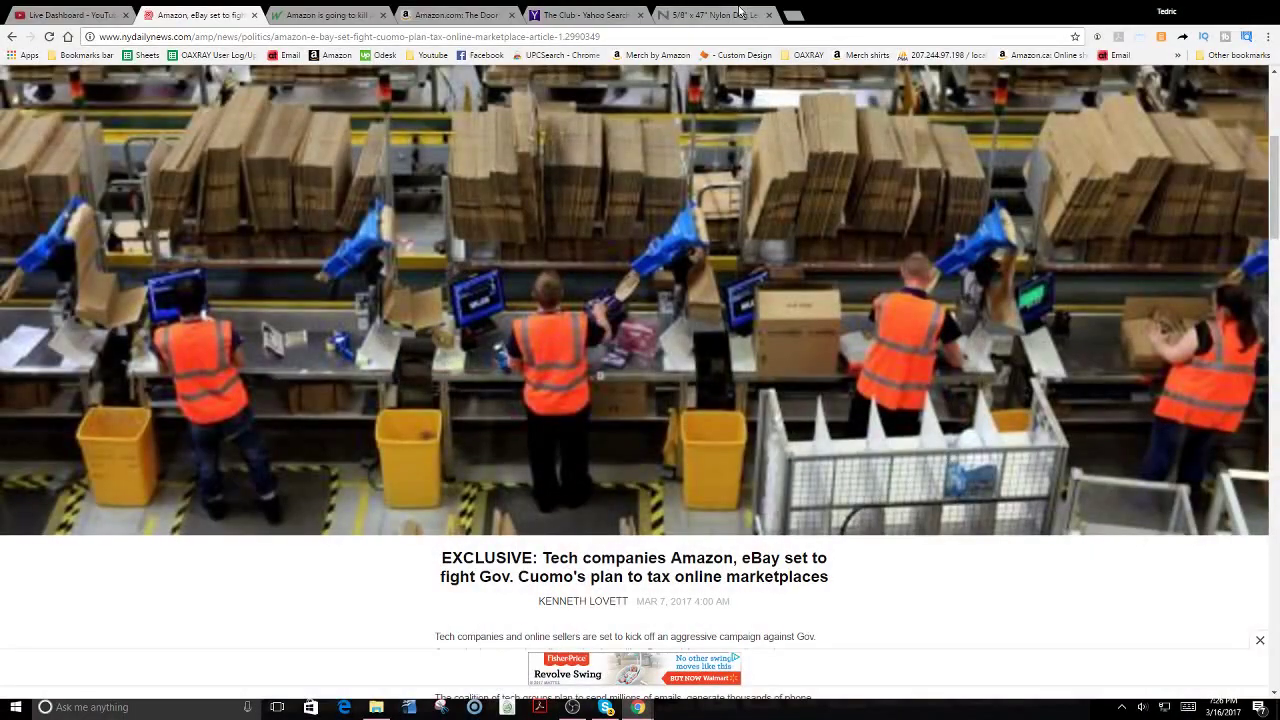
pyautogui.click(739, 12)
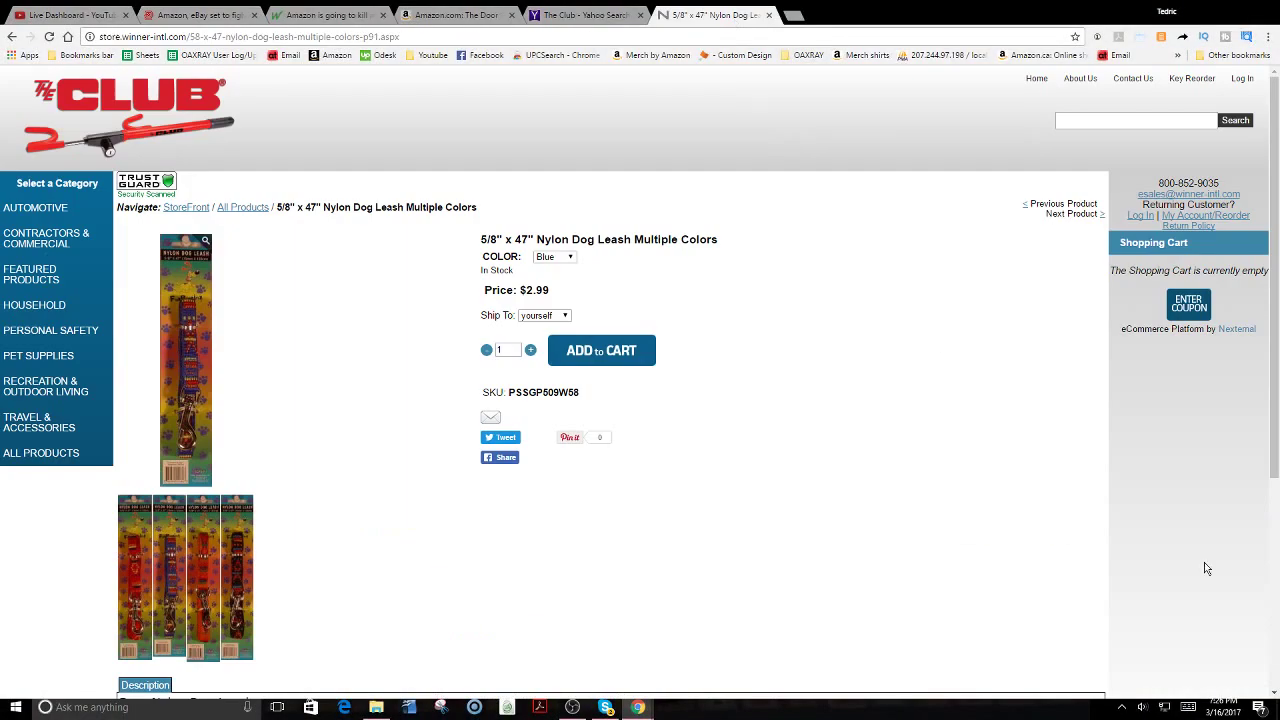
pyautogui.moveTo(1276, 332); pyautogui.dragTo(1277, 393)
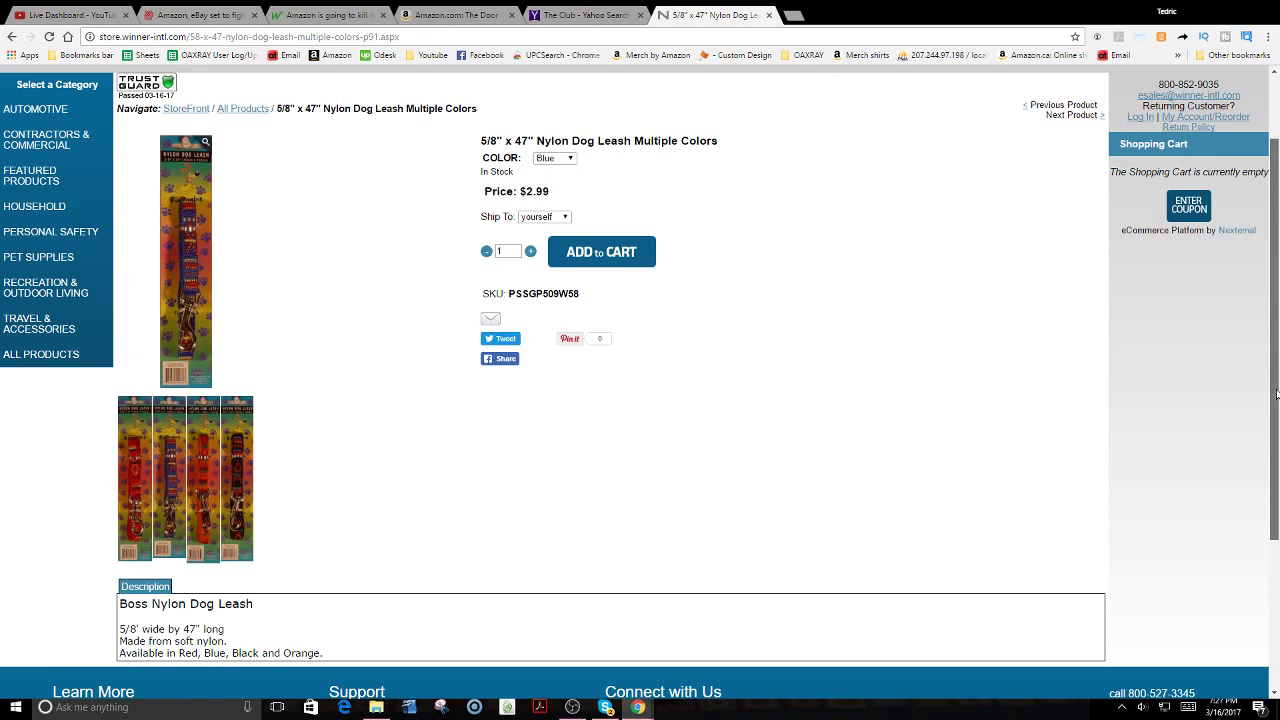
pyautogui.moveTo(170, 250)
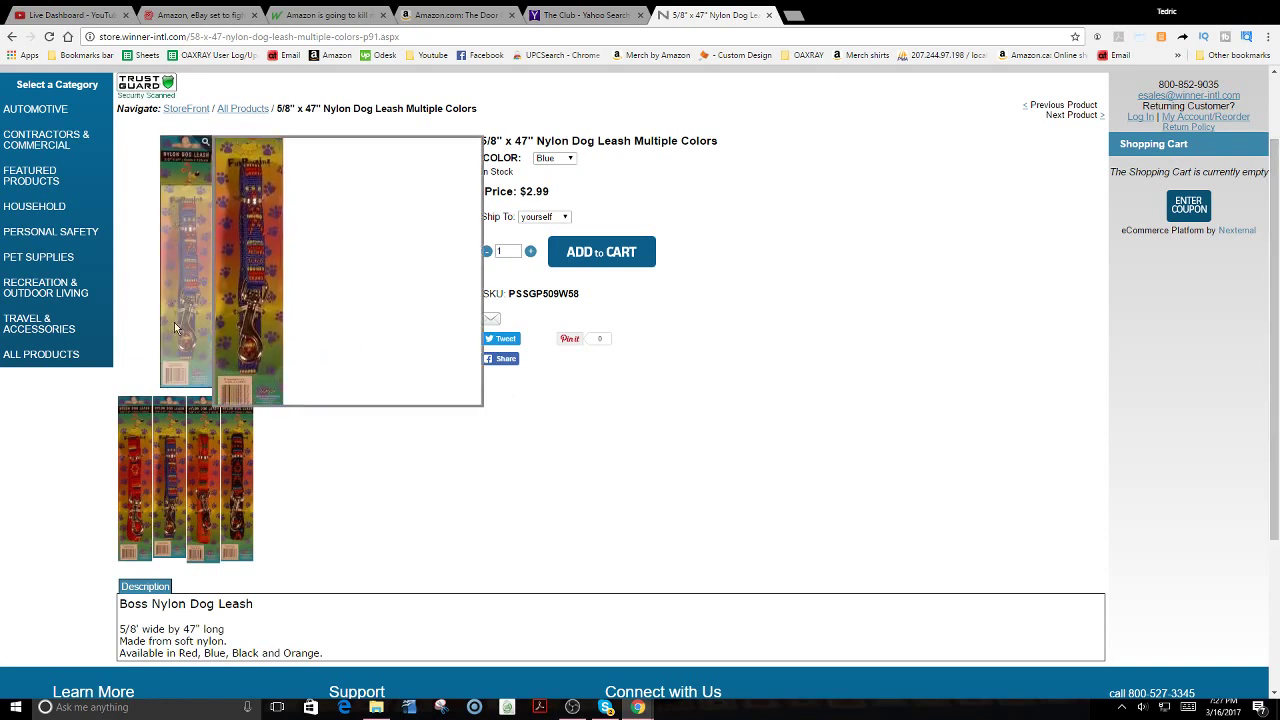
pyautogui.moveTo(171, 375)
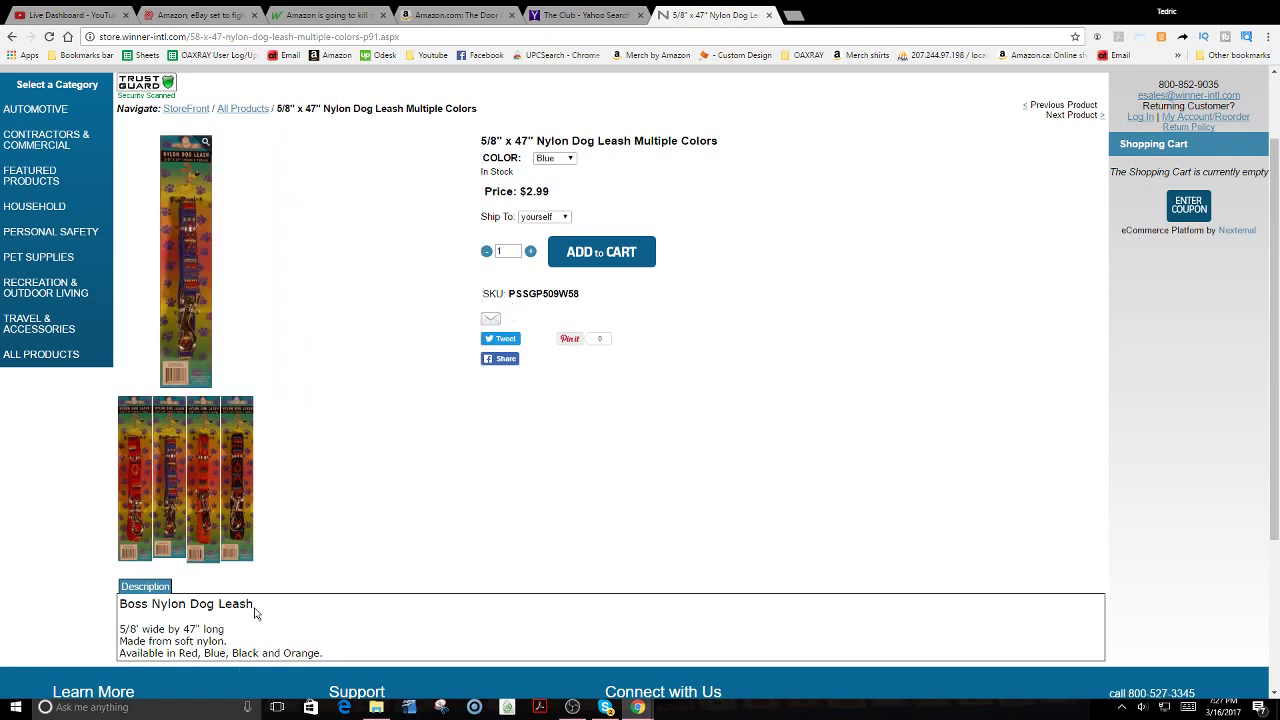
# Copy the full title of the 5/8" x 47" nylon dog leash, search Amazon for it and look through the results
pyautogui.moveTo(481, 140); pyautogui.dragTo(717, 143)
pyautogui.hotkey('ctrl', 'c')
pyautogui.click(715, 140)
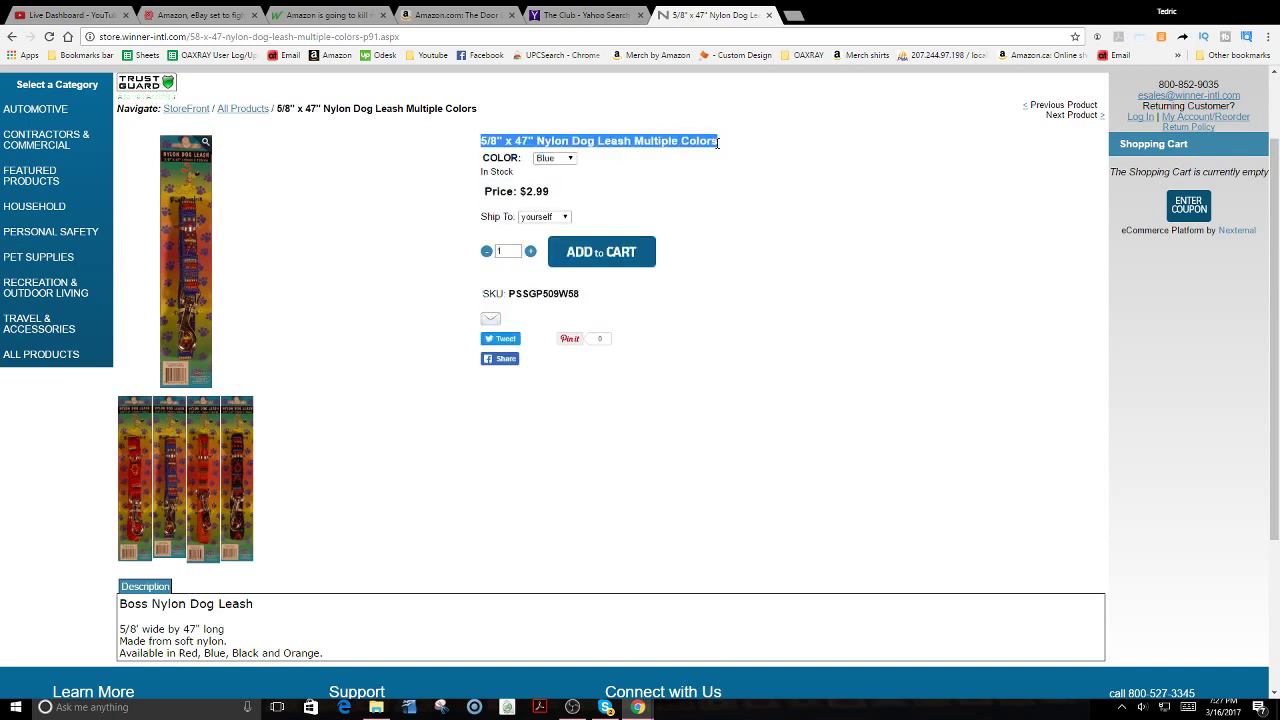
pyautogui.click(495, 14)
pyautogui.click(383, 146)
pyautogui.hotkey('ctrl', 'v')
pyautogui.press('Return')
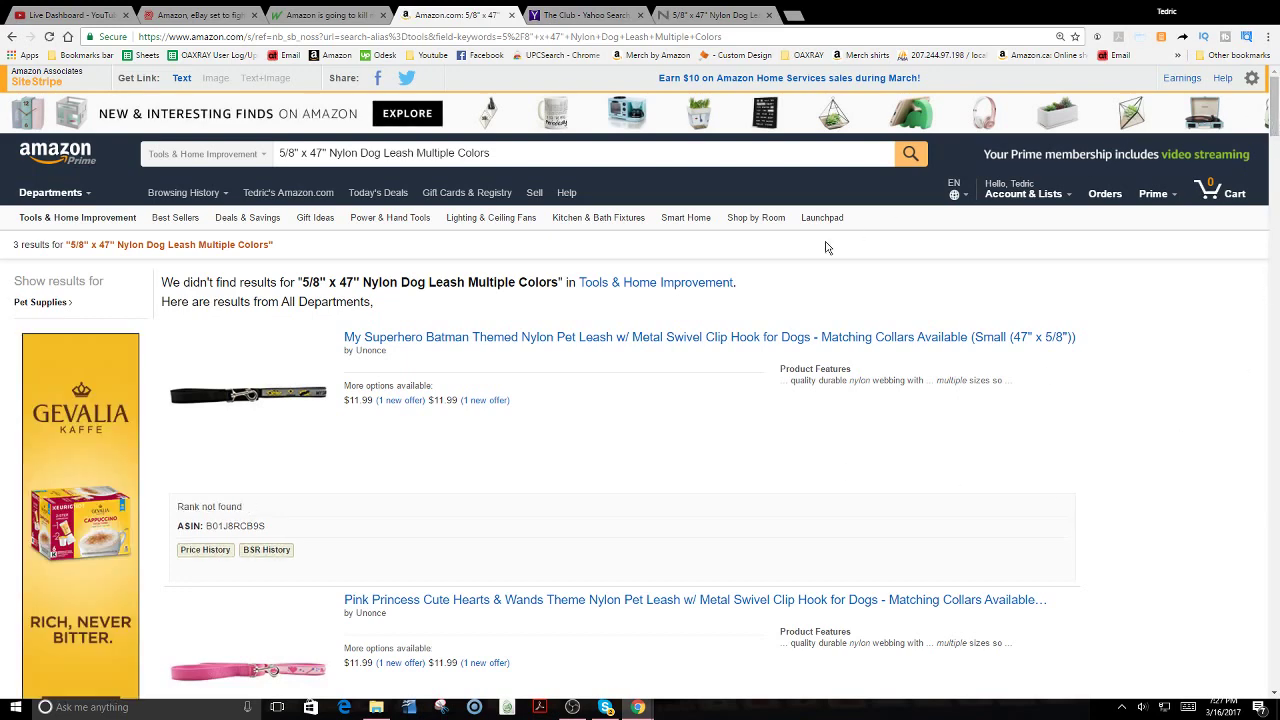
pyautogui.moveTo(1274, 120)
pyautogui.mouseDown()
pyautogui.moveTo(1275, 165)
pyautogui.moveTo(1275, 118)
pyautogui.mouseUp()
pyautogui.moveTo(1274, 117); pyautogui.dragTo(1267, 188)
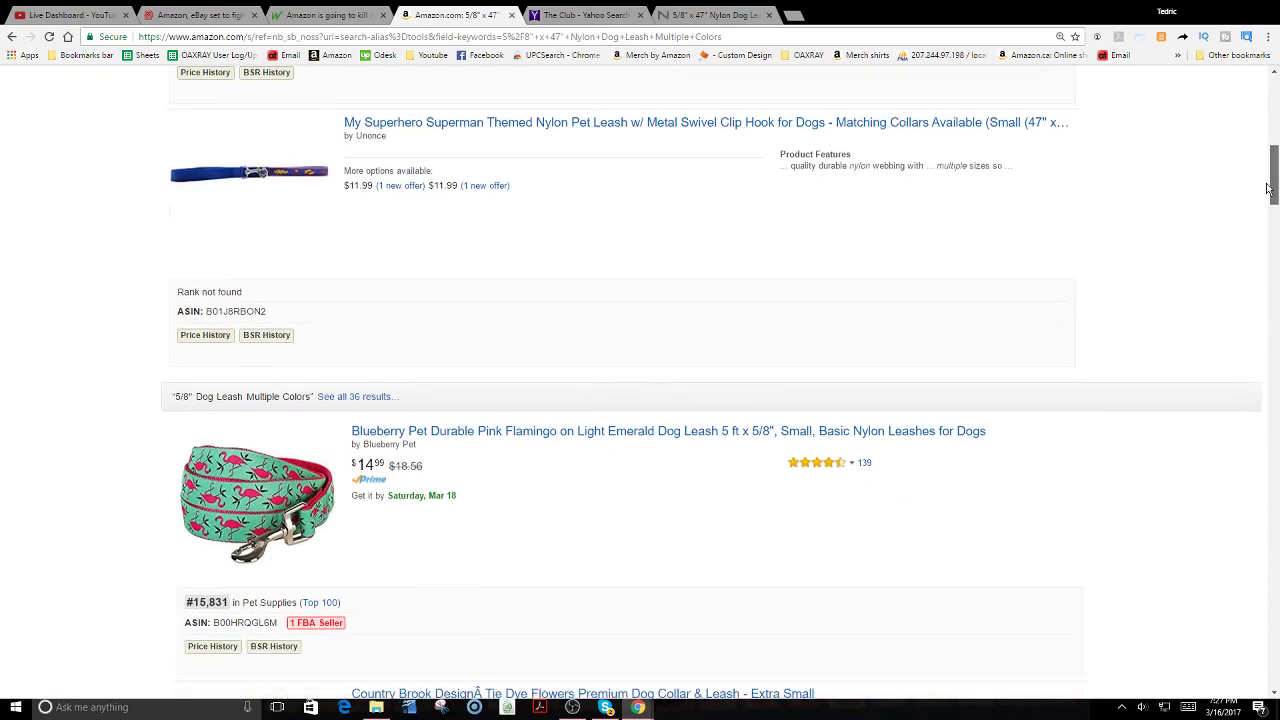
pyautogui.moveTo(1267, 188); pyautogui.dragTo(1267, 119)
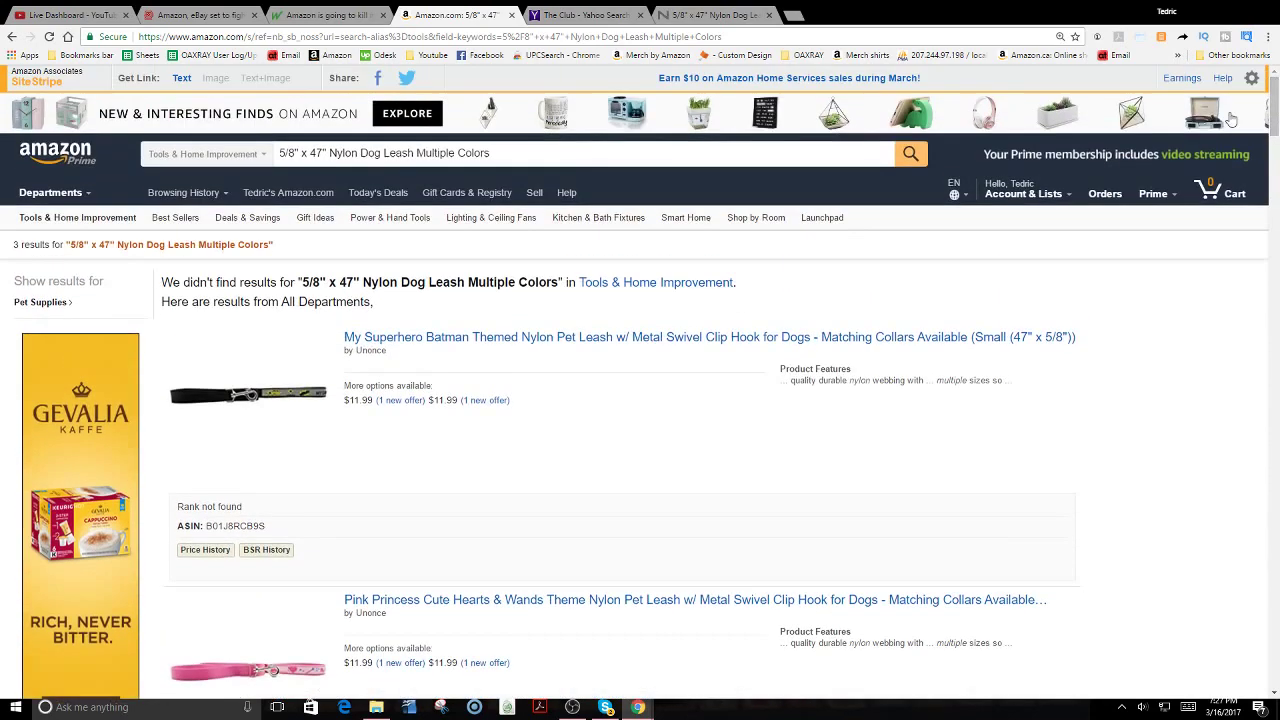
# Shorten the Amazon search to "Dog Leash Multiple Colors" and look through the listed leashes
pyautogui.moveTo(369, 155); pyautogui.dragTo(181, 177)
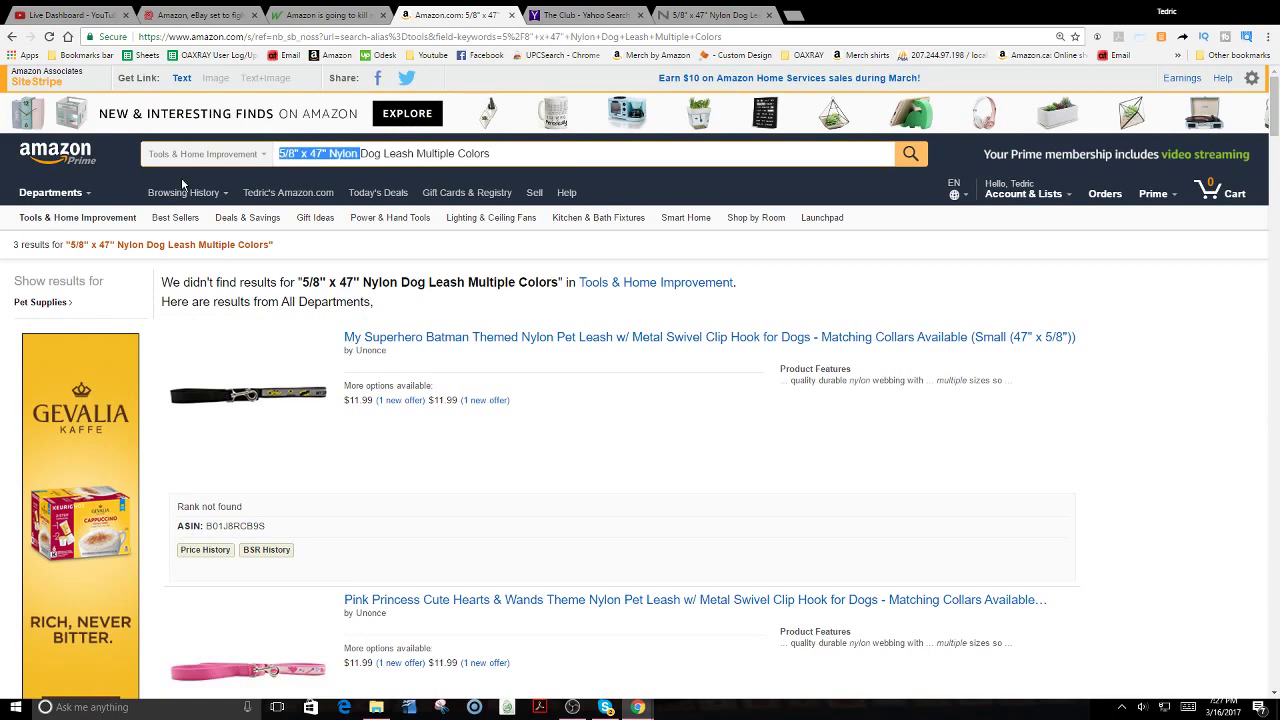
pyautogui.press('BackSpace')
pyautogui.press('Return')
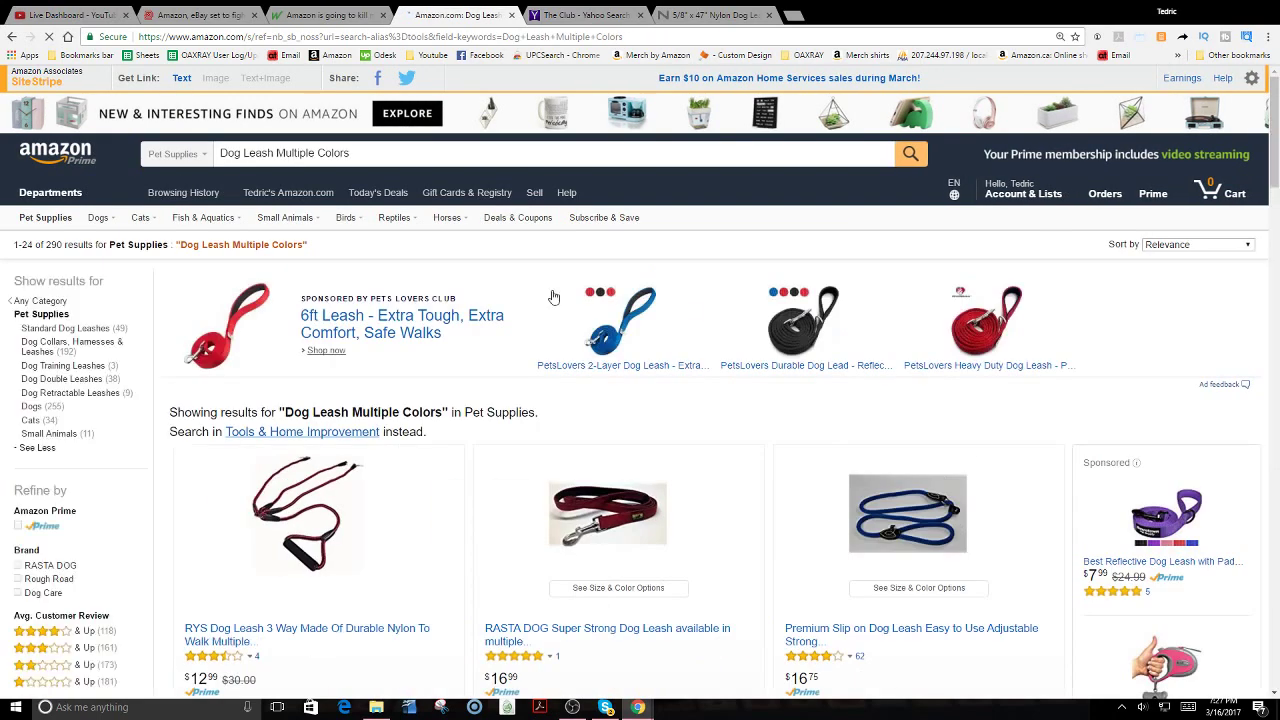
pyautogui.moveTo(1274, 136); pyautogui.dragTo(1274, 204)
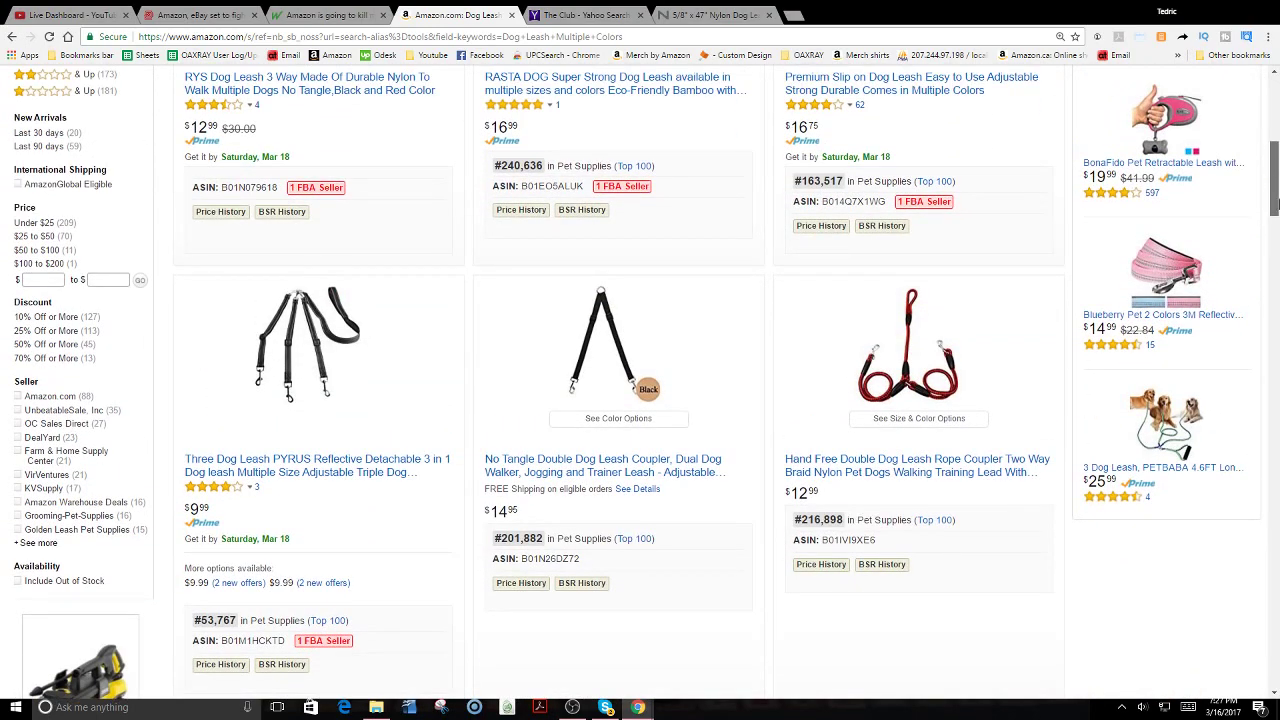
pyautogui.moveTo(1274, 204); pyautogui.dragTo(1274, 239)
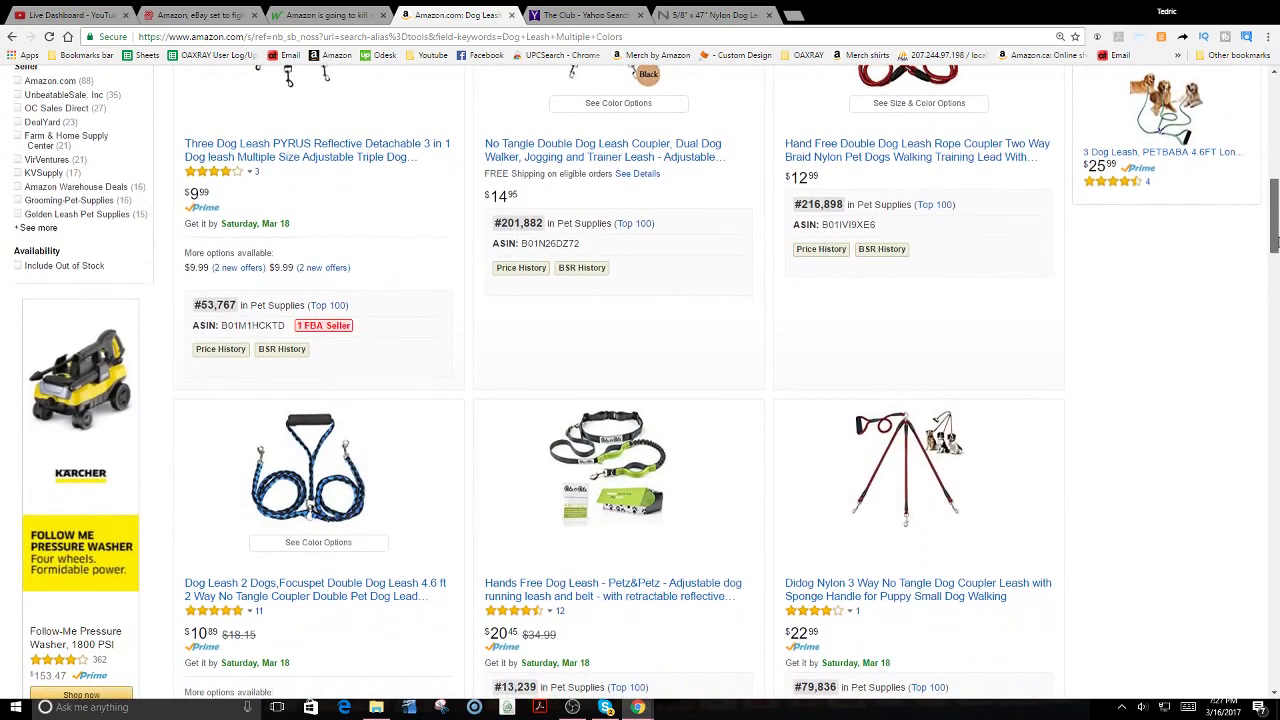
# Review the manufacturer's dog leash page again, then return to the Amazon search results
pyautogui.click(686, 14)
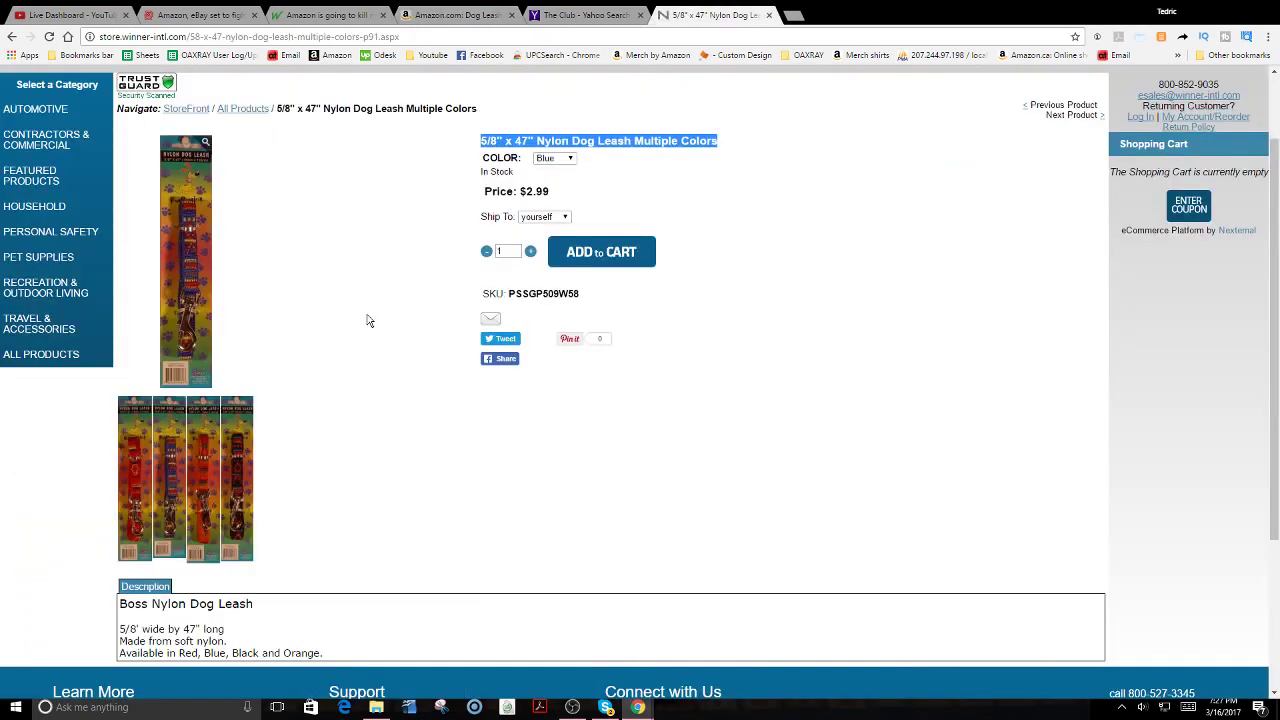
pyautogui.moveTo(200, 293)
pyautogui.click(553, 12)
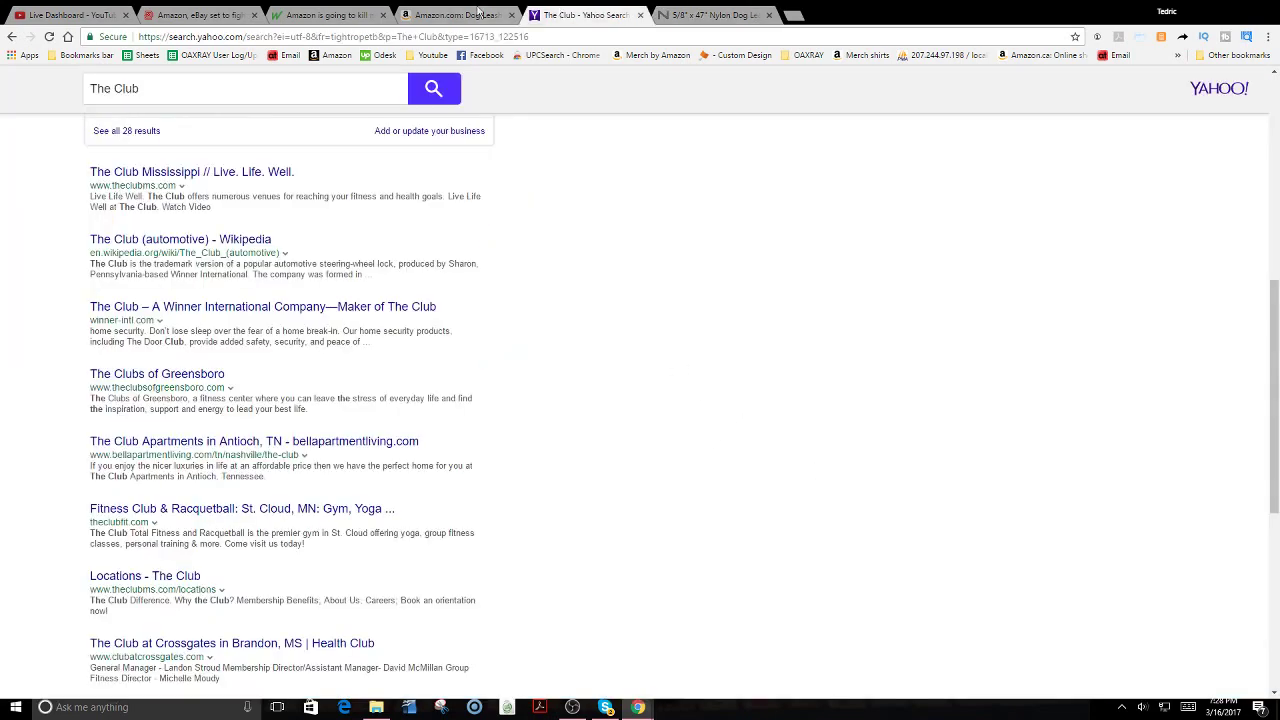
pyautogui.click(460, 14)
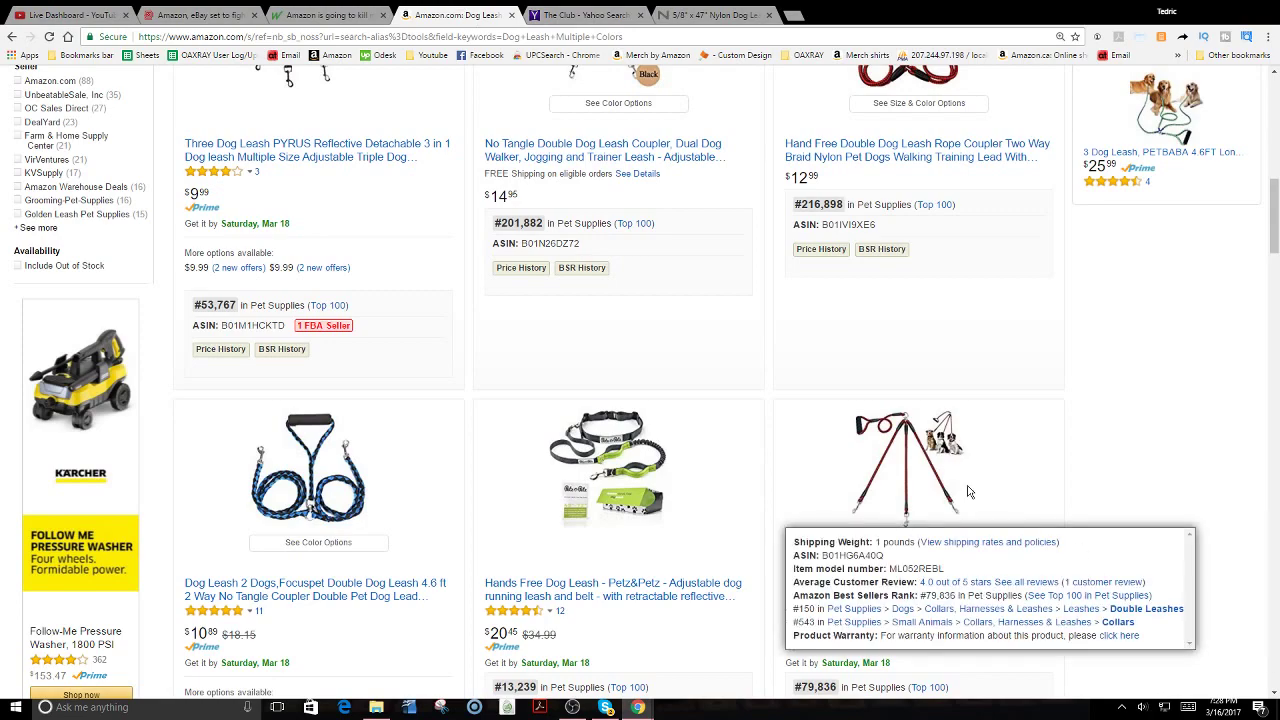
# View the RASTA DOG Super Strong leash listing, return to the results and look through the rest of the first page
pyautogui.scroll(7, 1273, 276)
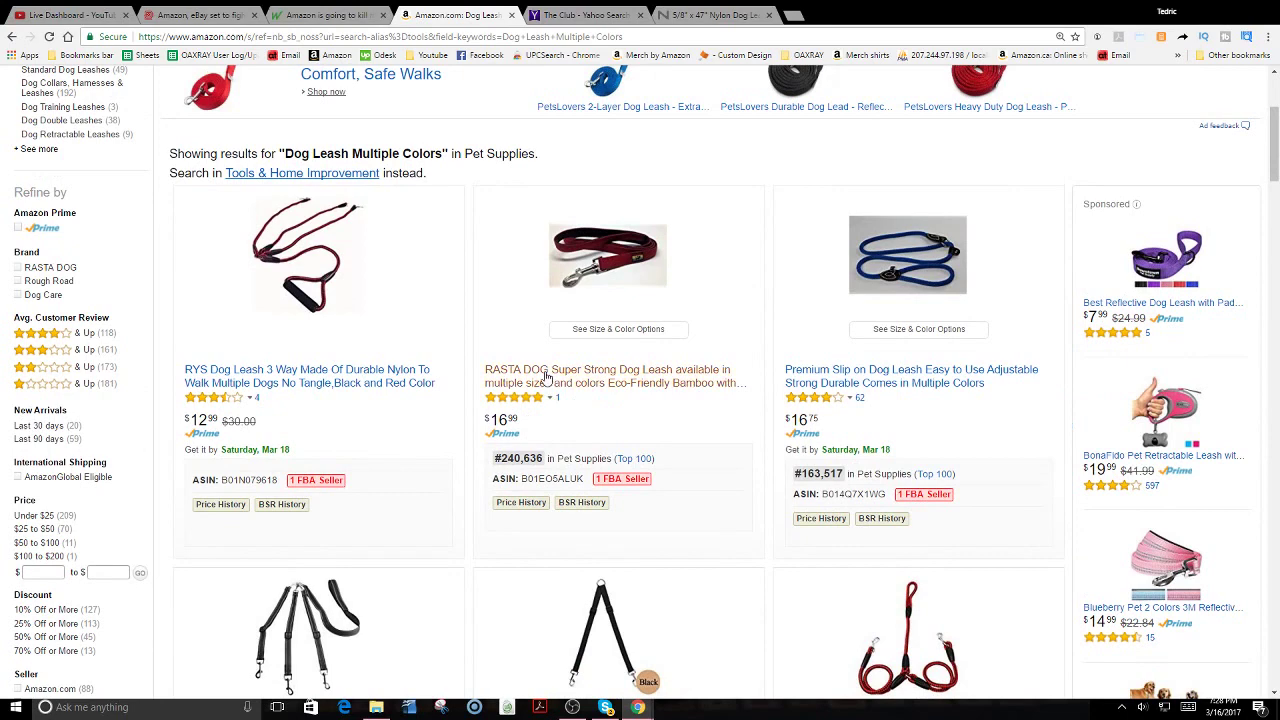
pyautogui.moveTo(597, 307)
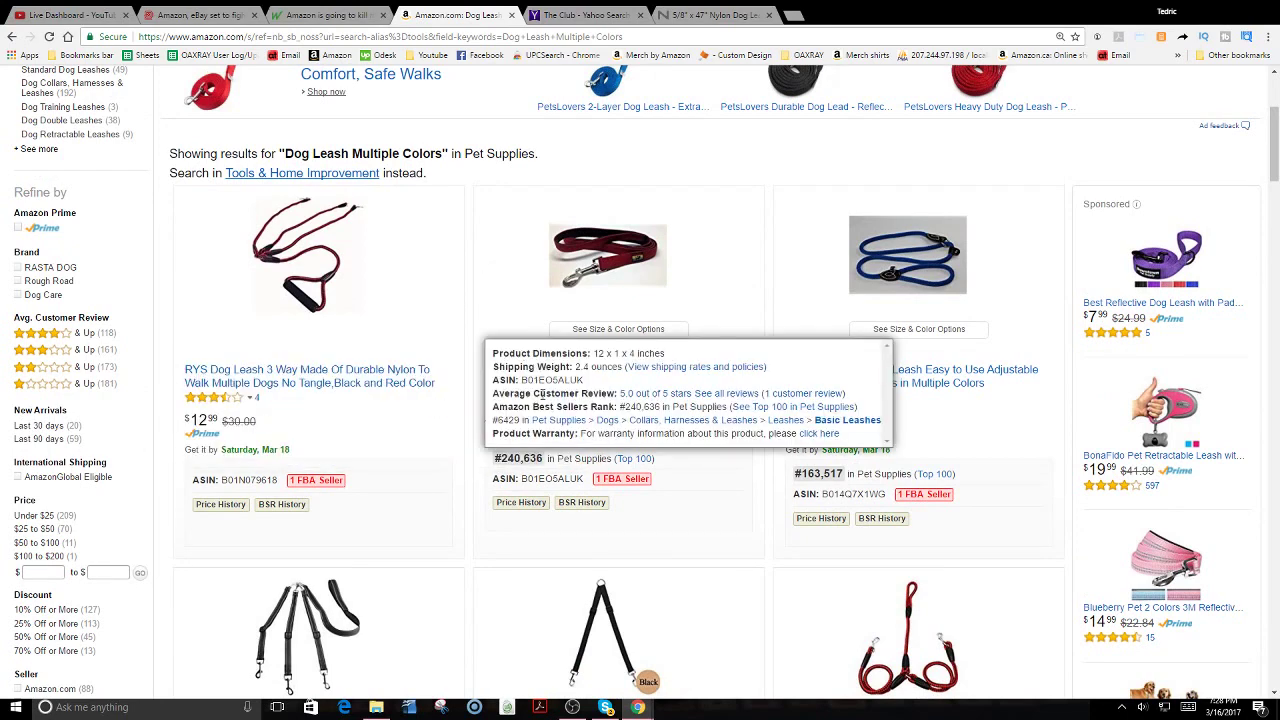
pyautogui.click(624, 272)
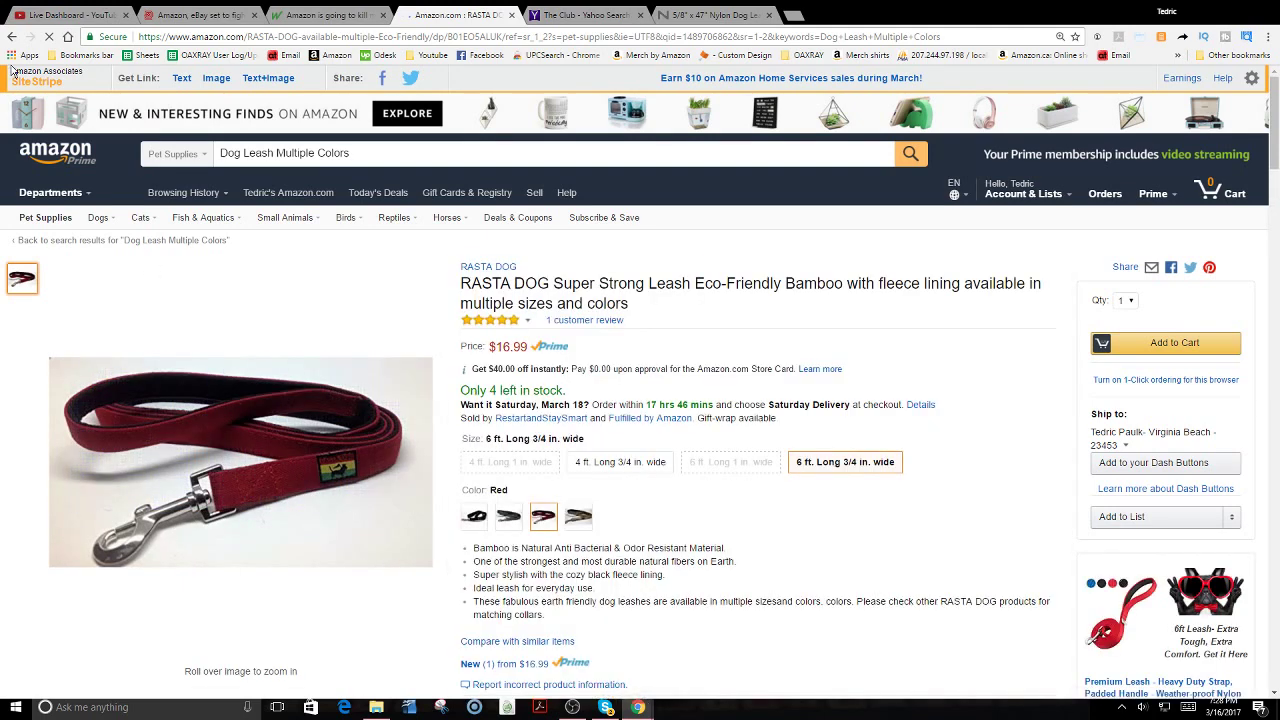
pyautogui.click(11, 36)
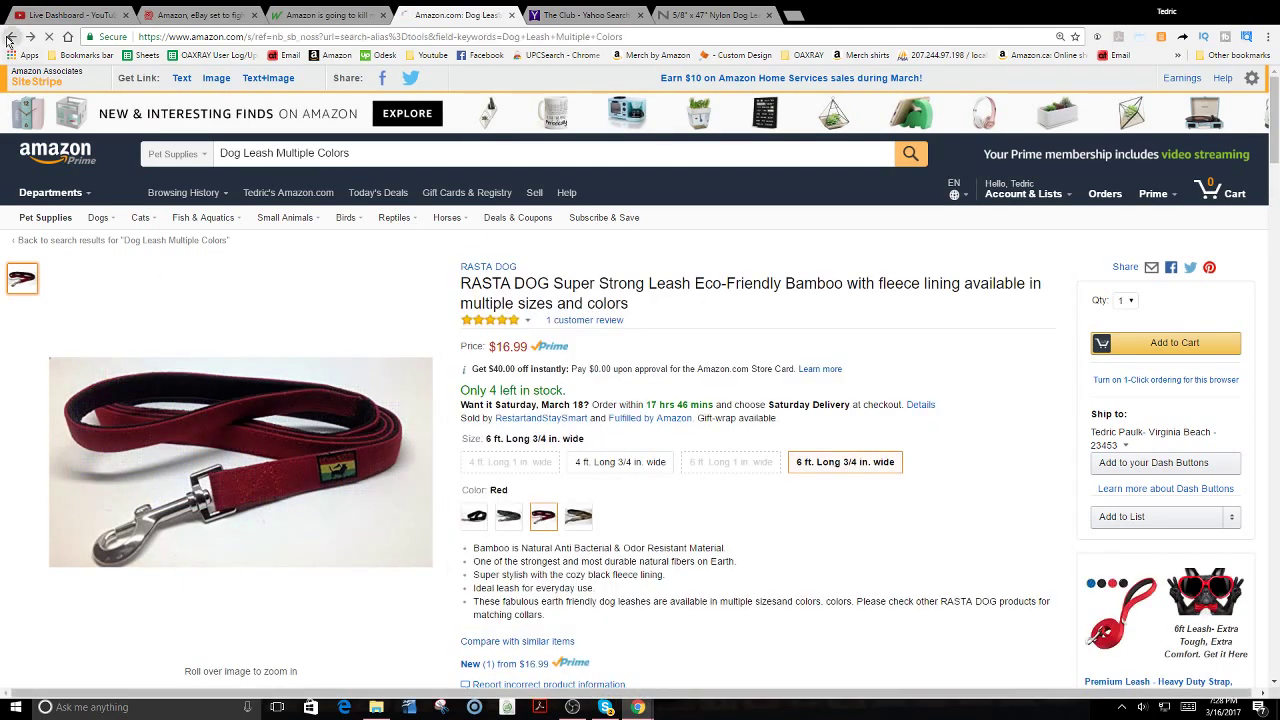
pyautogui.moveTo(1275, 106); pyautogui.dragTo(1245, 535)
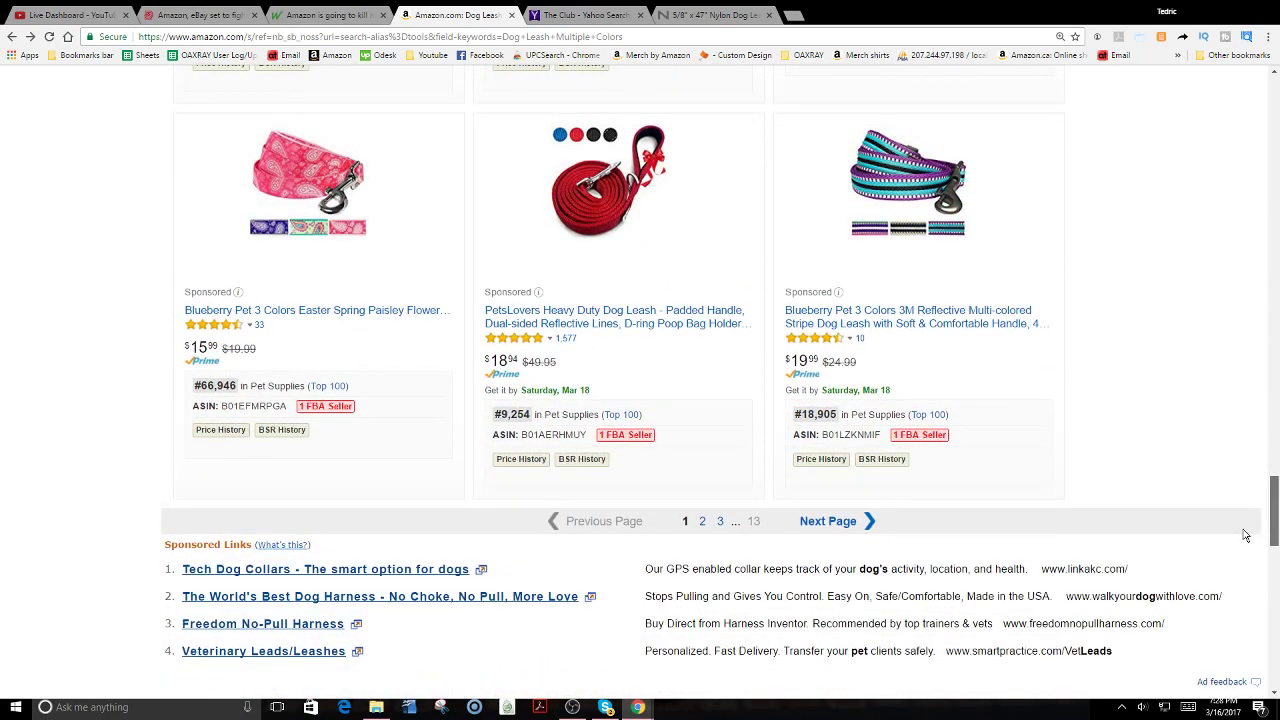
# Compare the manufacturer's nylon leash page with the leashes in the Amazon results
pyautogui.click(676, 14)
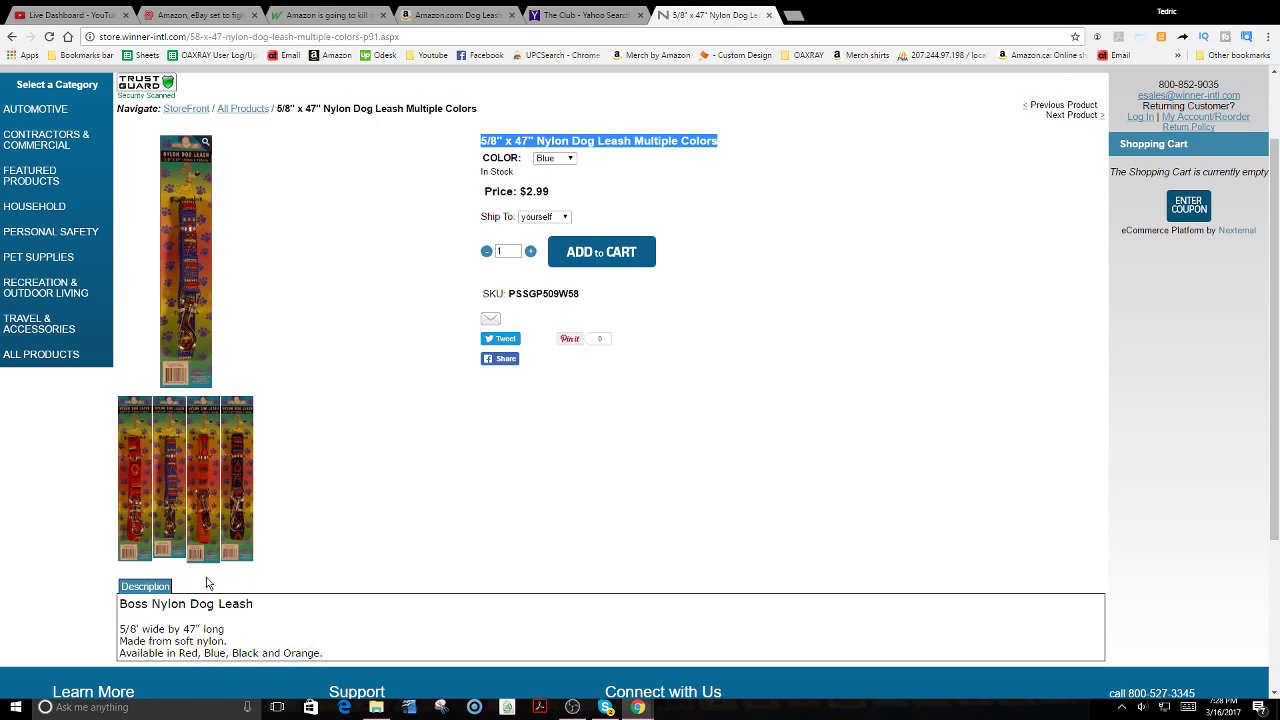
pyautogui.hotkey('ctrl', '2')
pyautogui.hotkey('ctrl', 'Tab')
pyautogui.hotkey('ctrl', 'Tab')
pyautogui.hotkey('ctrl', 'Tab')
pyautogui.hotkey('ctrl', 'Tab')
pyautogui.click(435, 12)
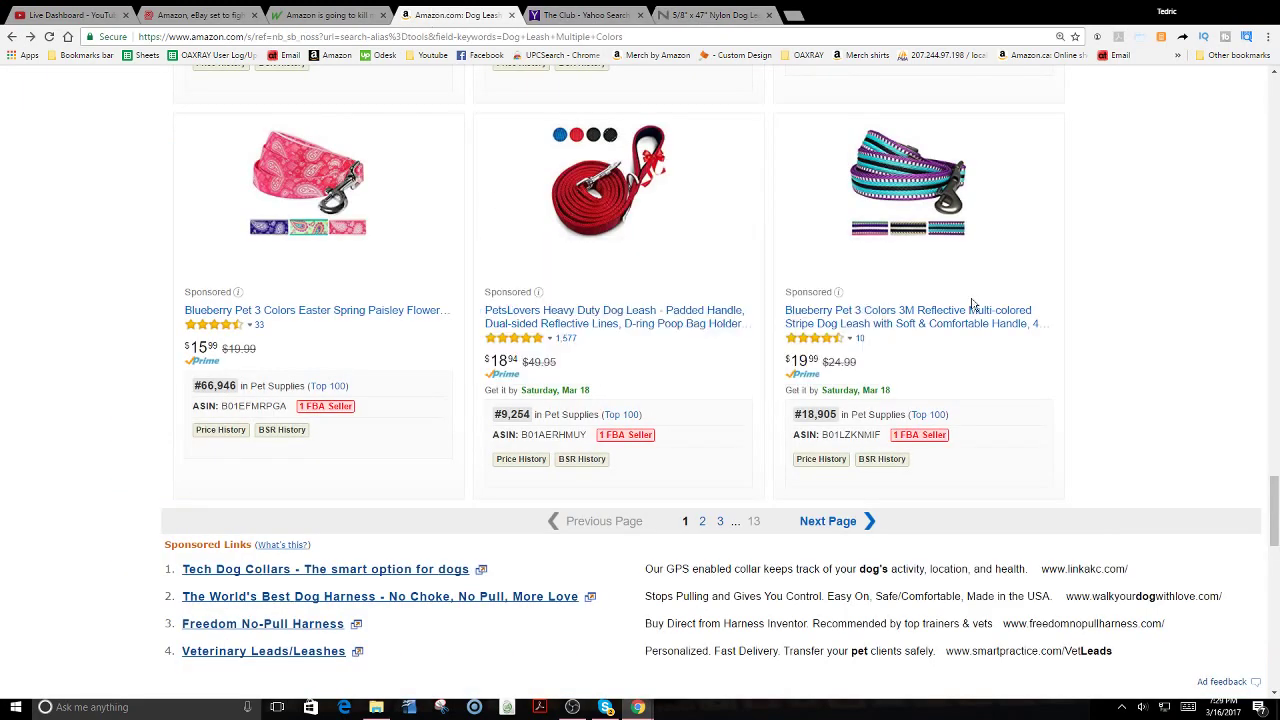
# Reopen the RASTA DOG Super Strong leash listing and look over its product details
pyautogui.moveTo(1275, 511); pyautogui.dragTo(1277, 121)
pyautogui.click(607, 398)
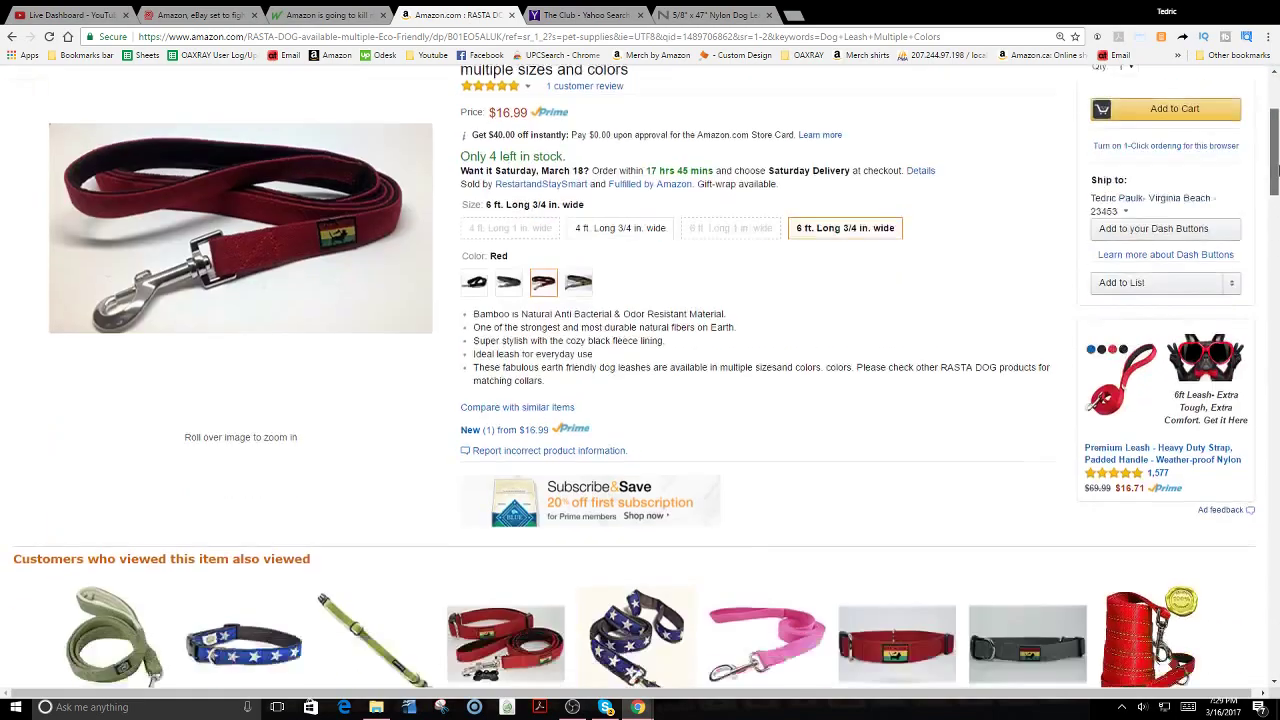
pyautogui.moveTo(1274, 160); pyautogui.dragTo(1274, 110)
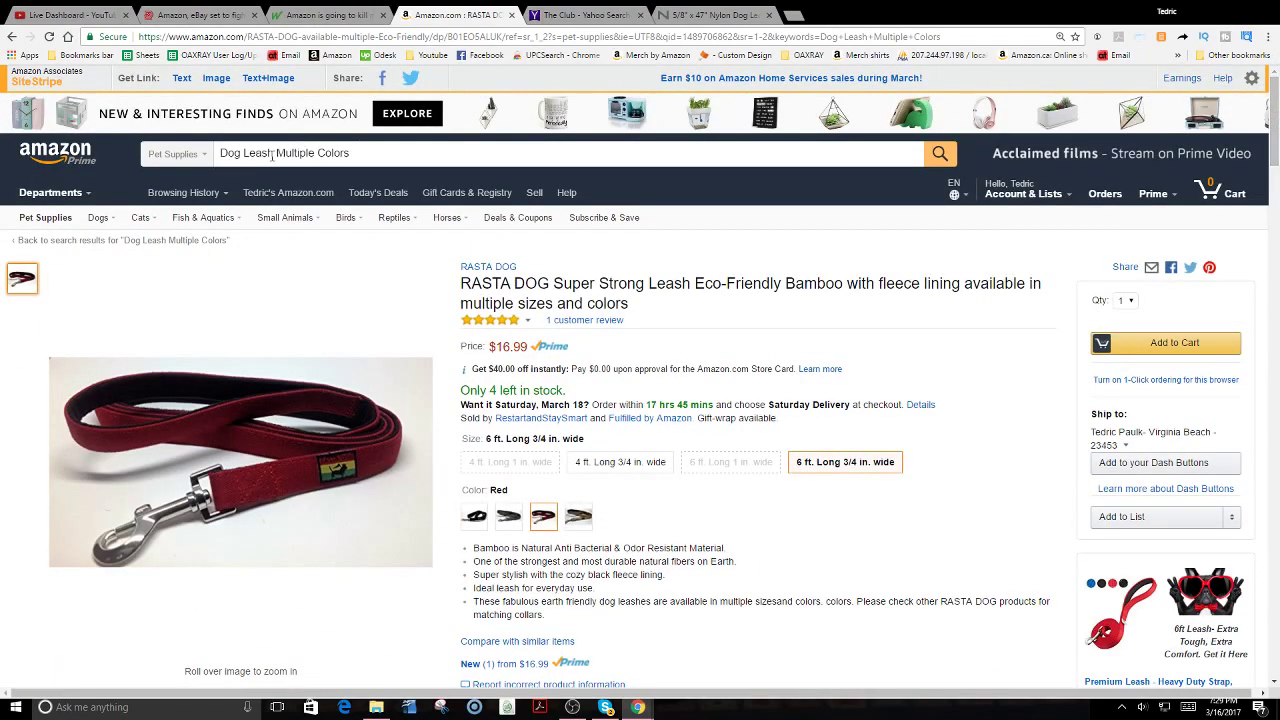
# Broaden the Amazon search to "Dog Leash" and examine the prices, sales ranks and sellers of the listed leashes
pyautogui.moveTo(272, 155); pyautogui.dragTo(744, 172)
pyautogui.press('BackSpace')
pyautogui.press('Return')
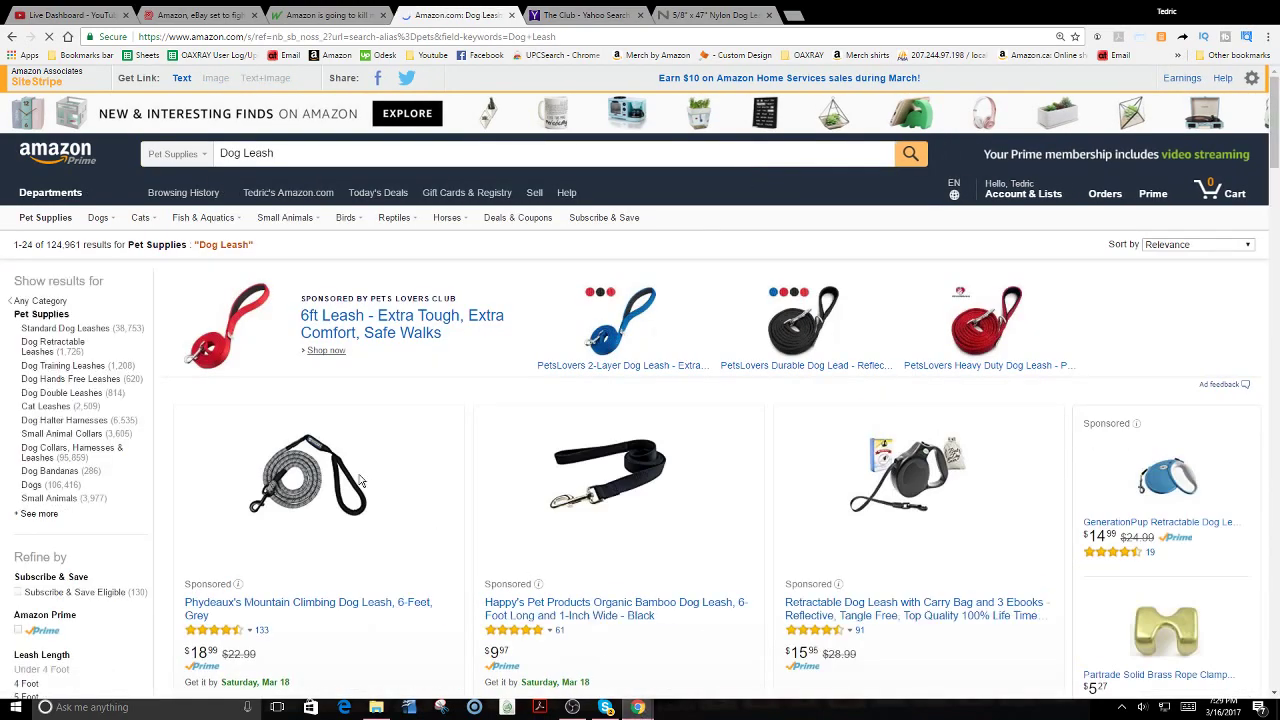
pyautogui.moveTo(1276, 146); pyautogui.dragTo(1249, 242)
pyautogui.scroll(-7, 1248, 245)
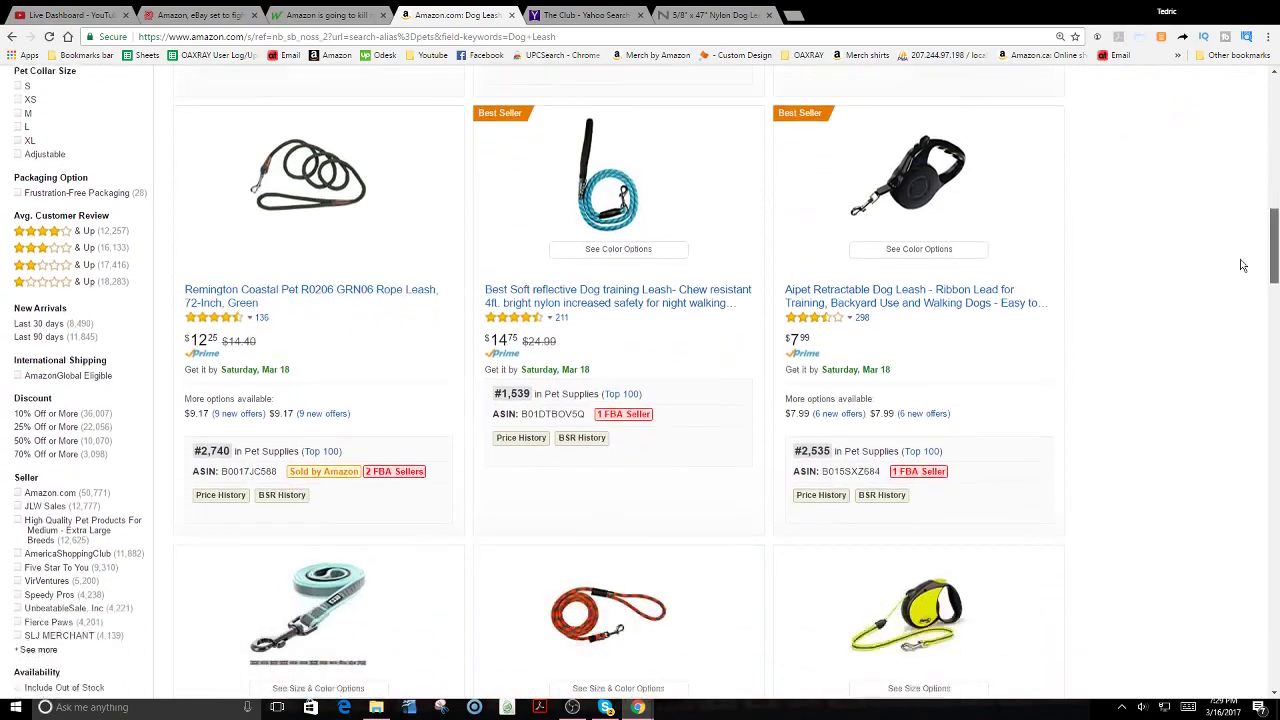
pyautogui.scroll(3, 1231, 328)
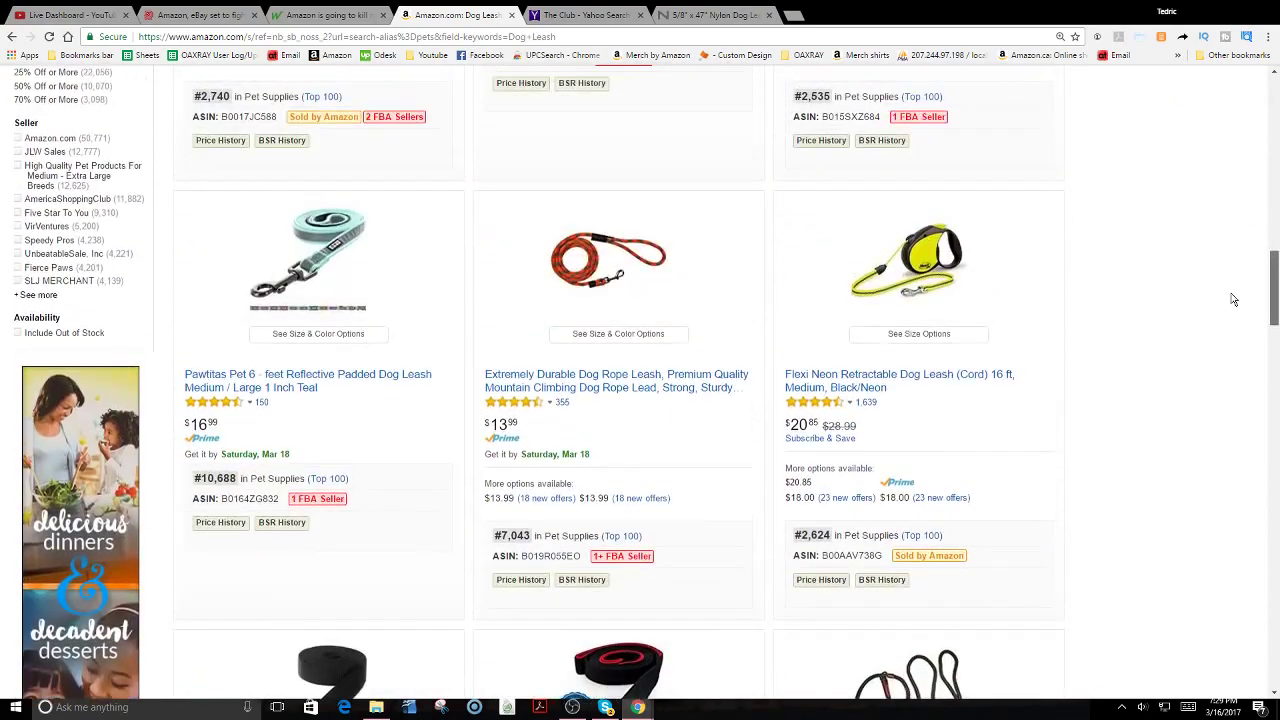
pyautogui.scroll(-2, 1226, 317)
pyautogui.scroll(-1, 1224, 320)
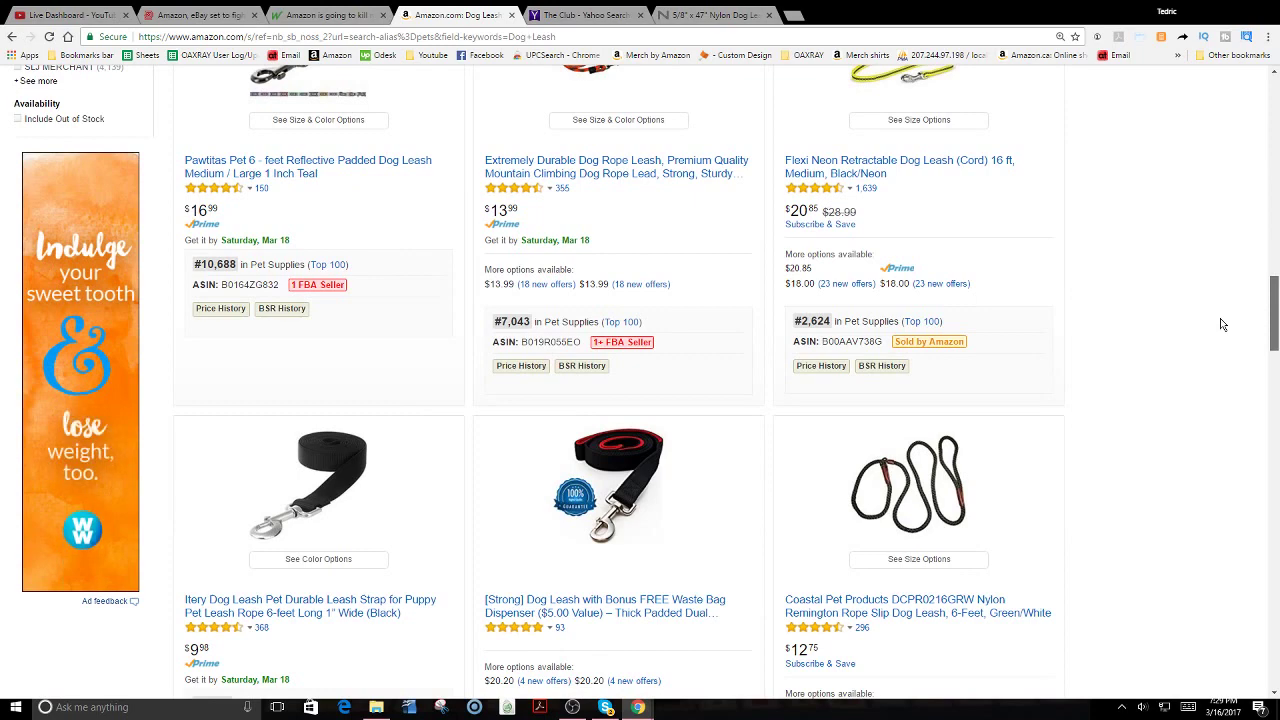
pyautogui.scroll(-2, 1220, 324)
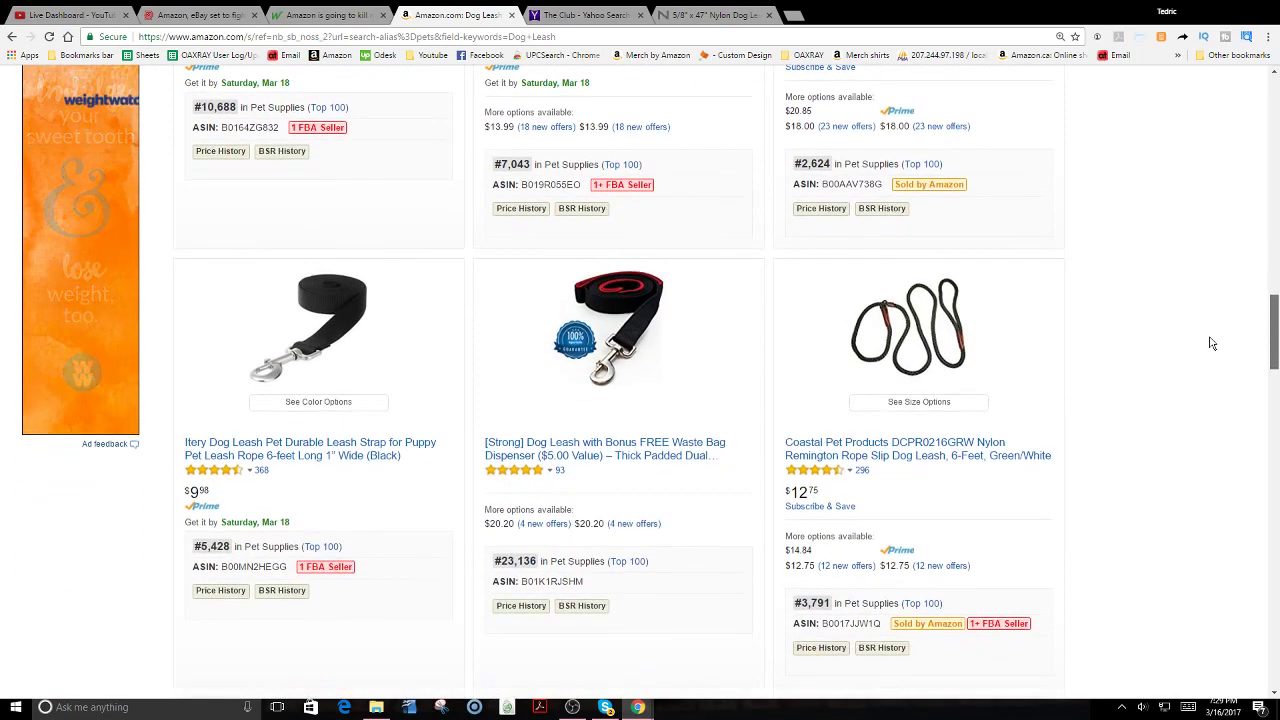
# Open the Itery 6-feet long, 1" wide black dog leash listing and view its alternate product photos
pyautogui.click(345, 457)
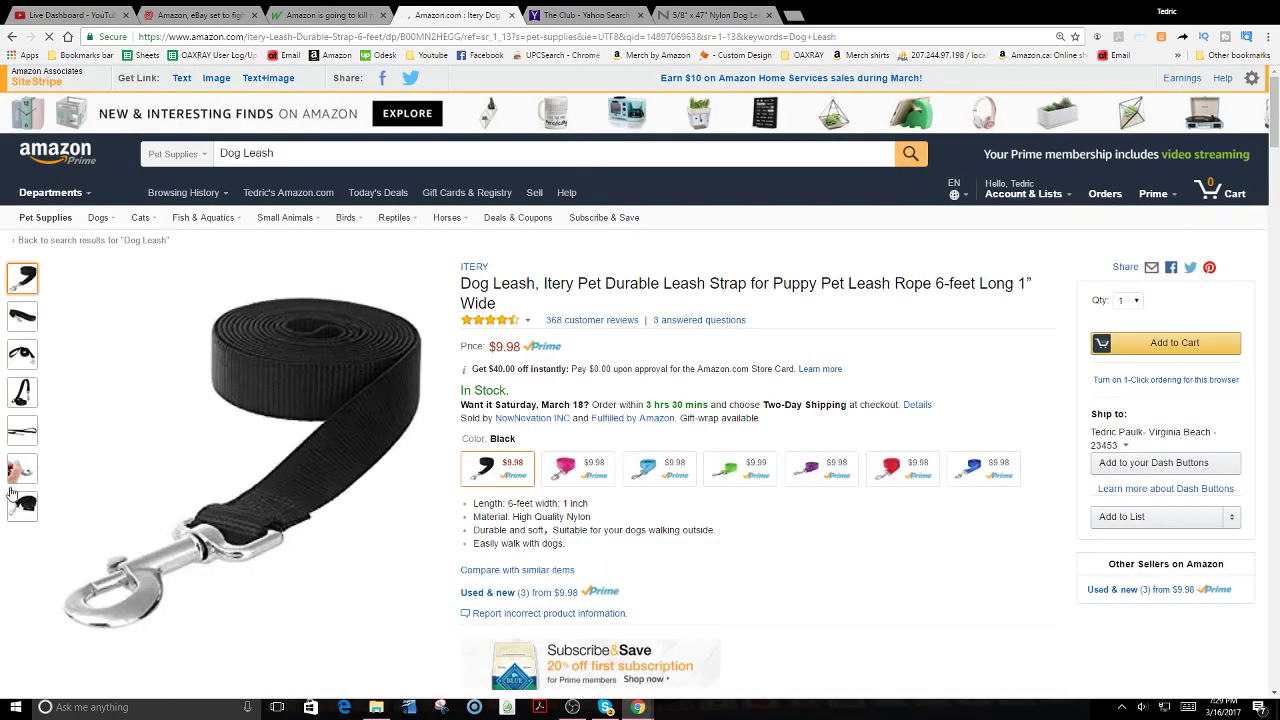
pyautogui.moveTo(20, 393)
pyautogui.moveTo(18, 357)
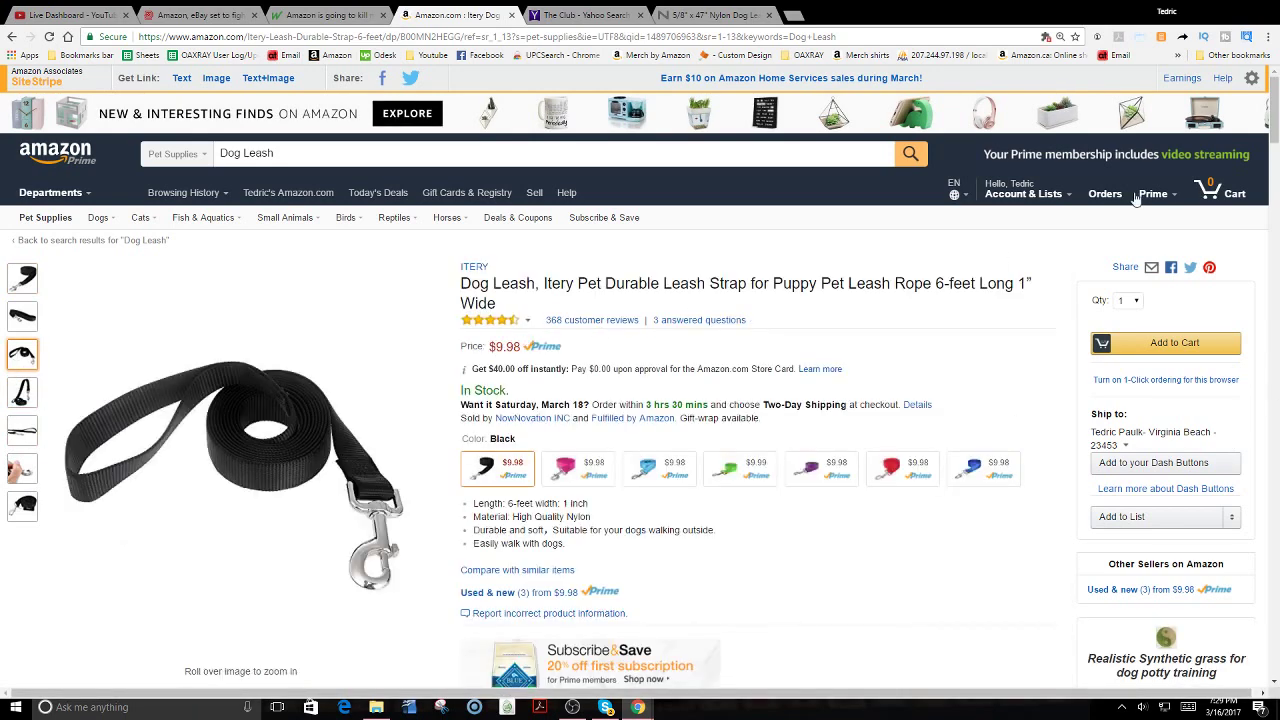
pyautogui.moveTo(1275, 126); pyautogui.dragTo(1268, 62)
# Open the Fulfillment by Amazon Revenue Calculator, look up ASIN B00MN2HEGG and select the black Itery dog leash
pyautogui.click(1161, 36)
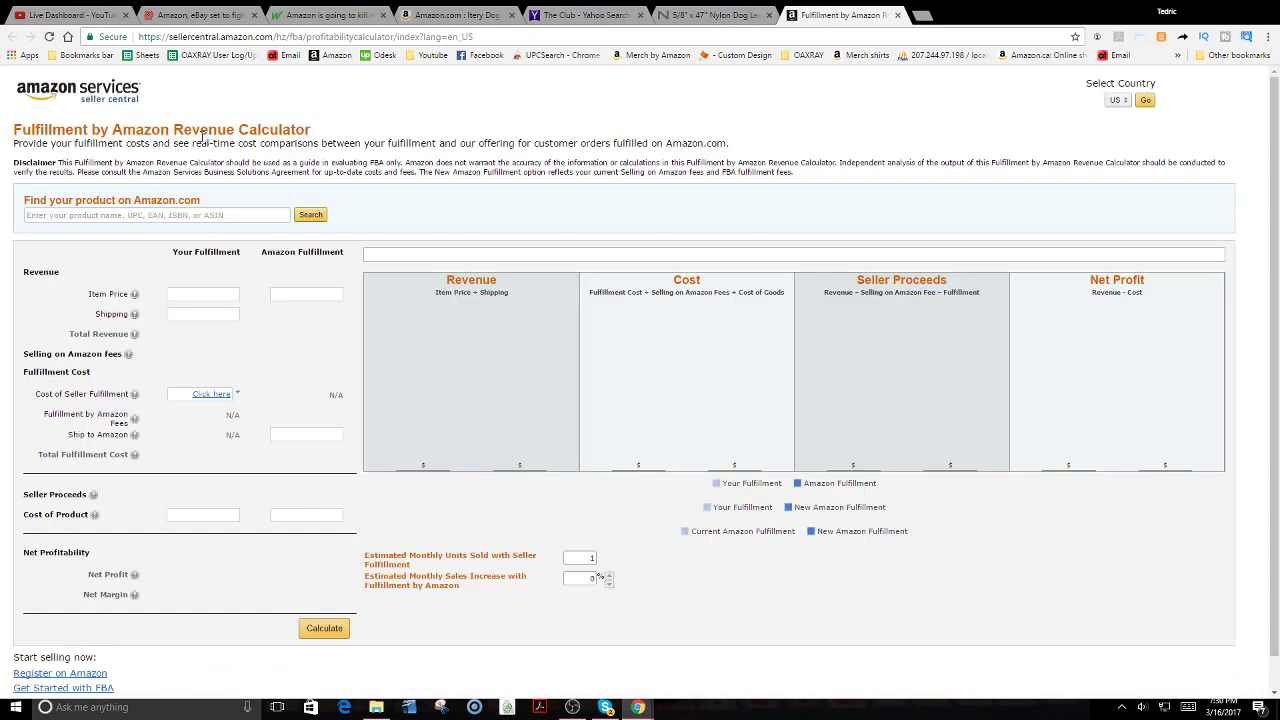
pyautogui.click(151, 214)
pyautogui.write('B00HN2HEGG')
pyautogui.press('Return')
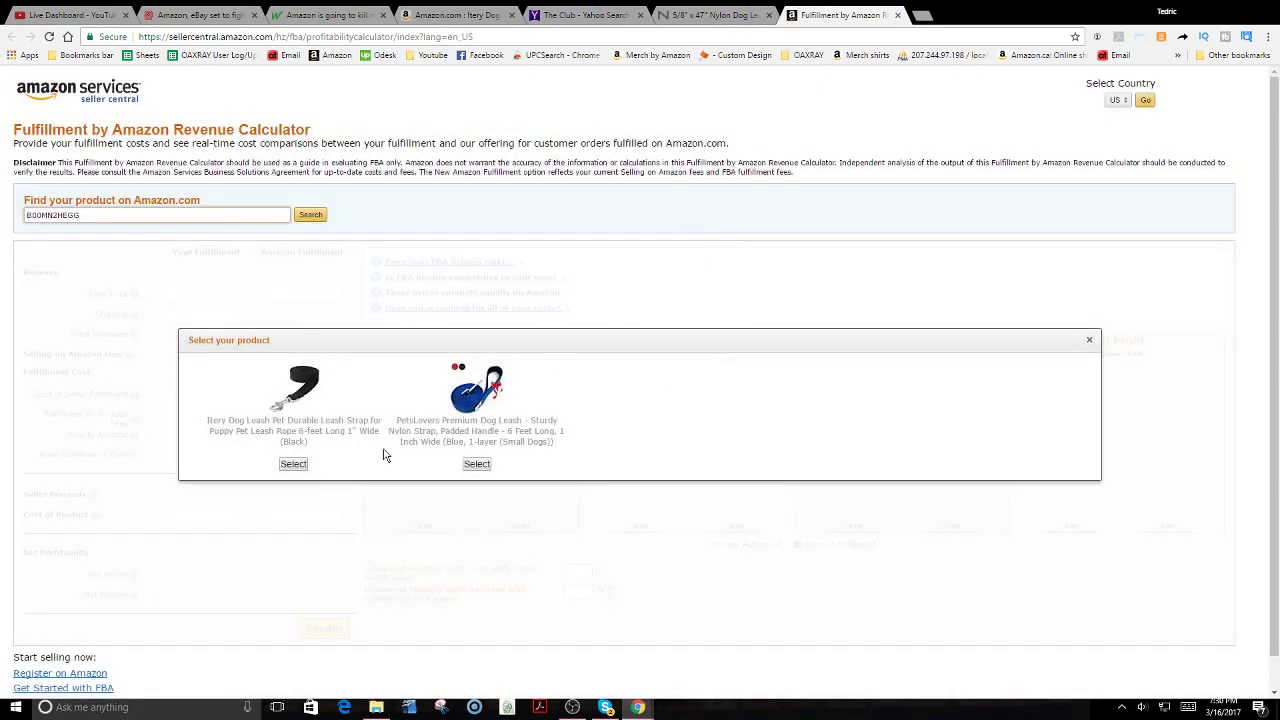
pyautogui.click(290, 465)
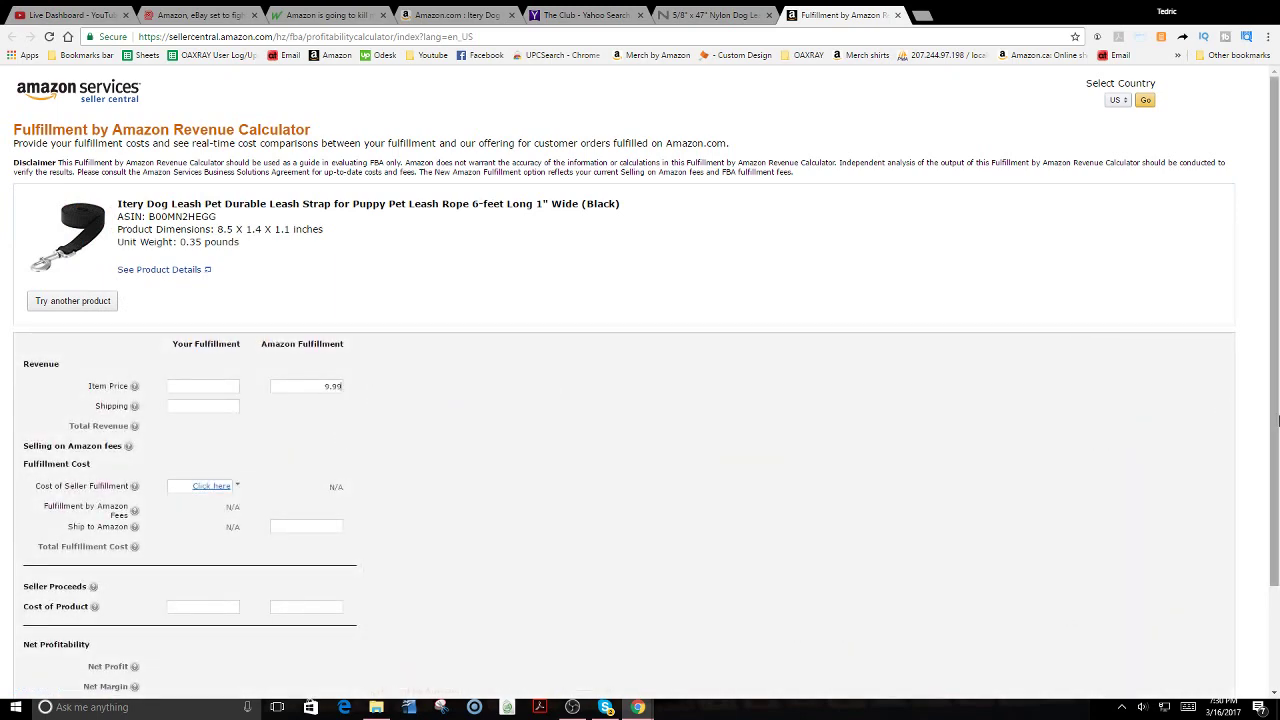
# Set the Itery leash's product cost to 1.50 for both fulfillment options and calculate its profitability
pyautogui.scroll(-3, 490, 582)
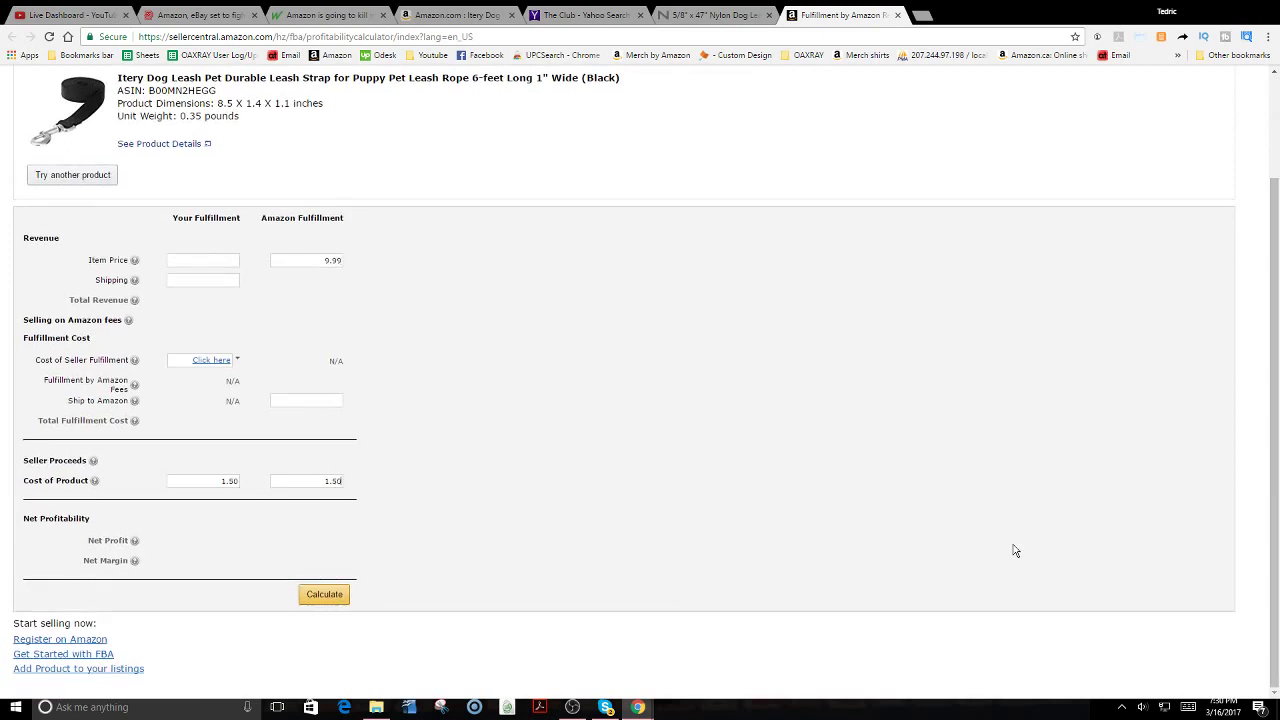
pyautogui.doubleClick(314, 596)
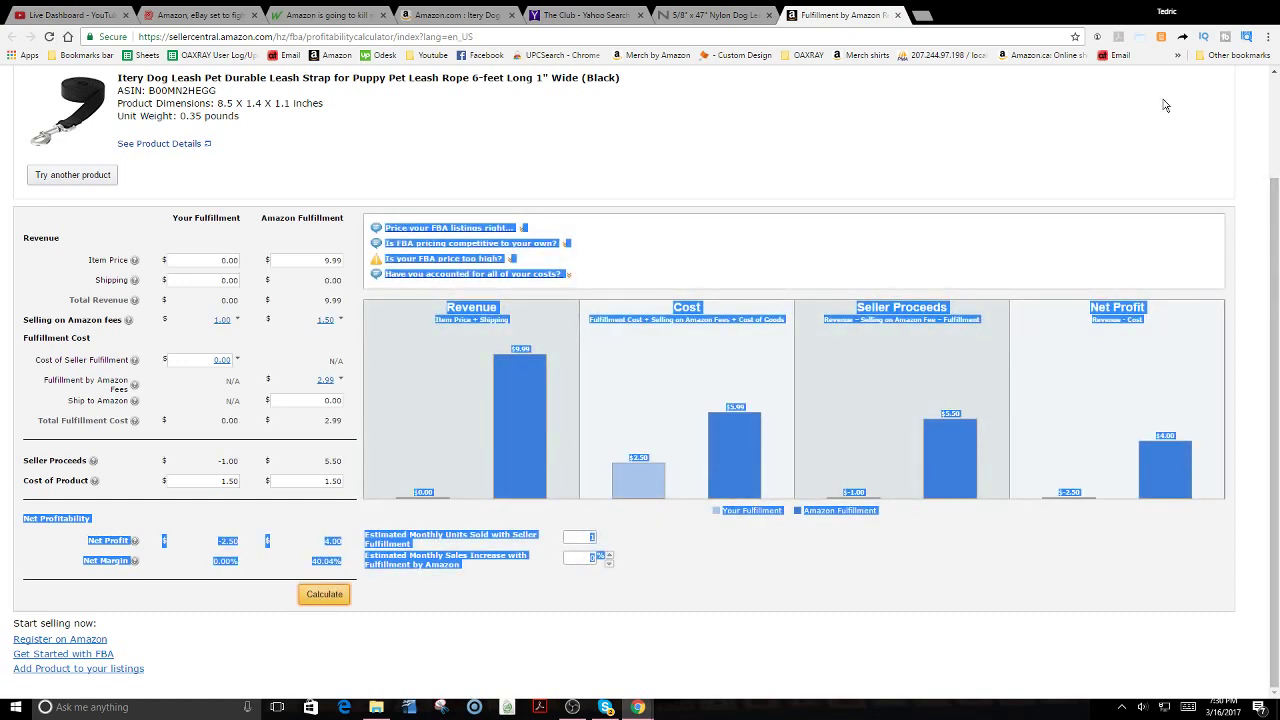
# Open aliexpress.com in a new tab, dismiss the coupon offer and search for "dog leash"
pyautogui.click(921, 16)
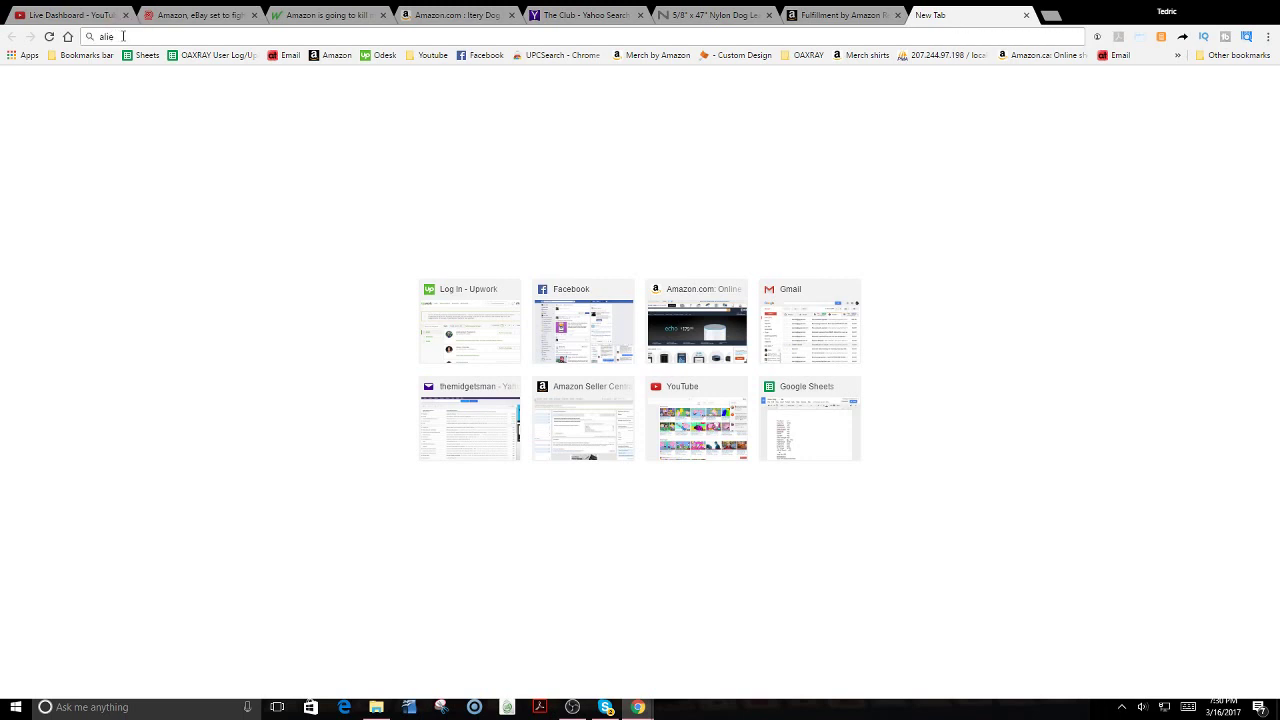
pyautogui.write('om')
pyautogui.press('Return')
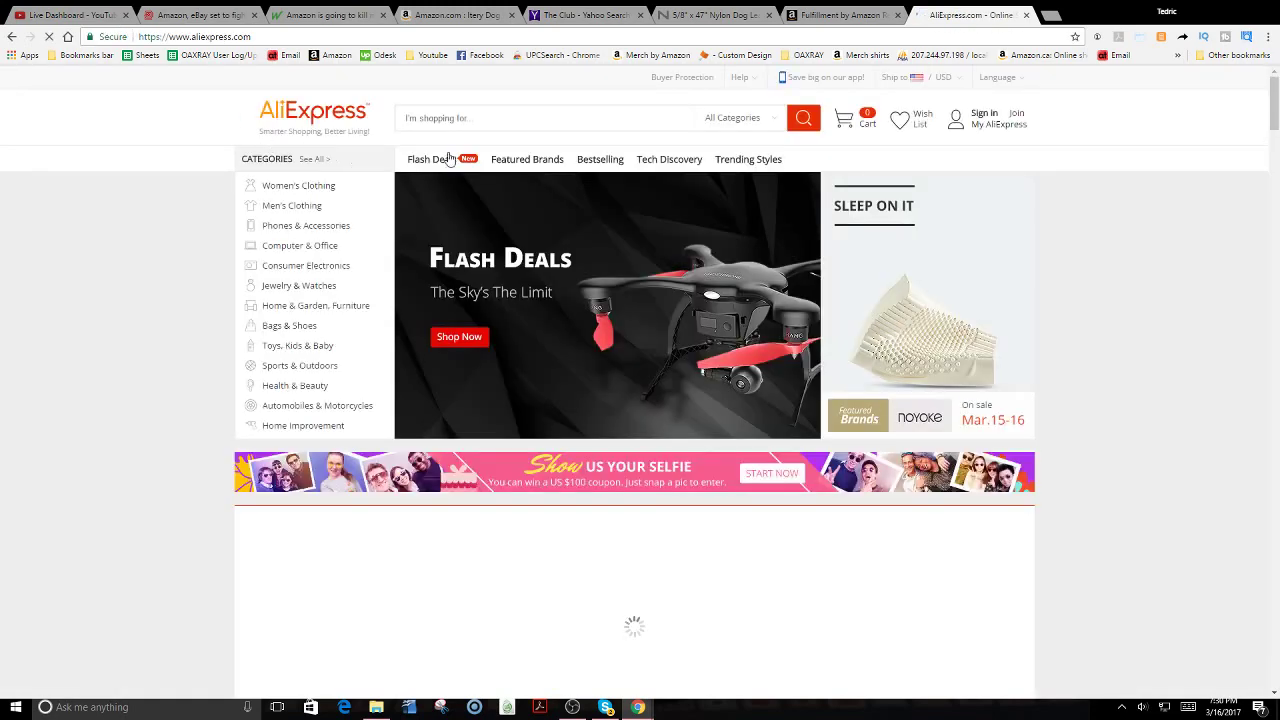
pyautogui.click(490, 119)
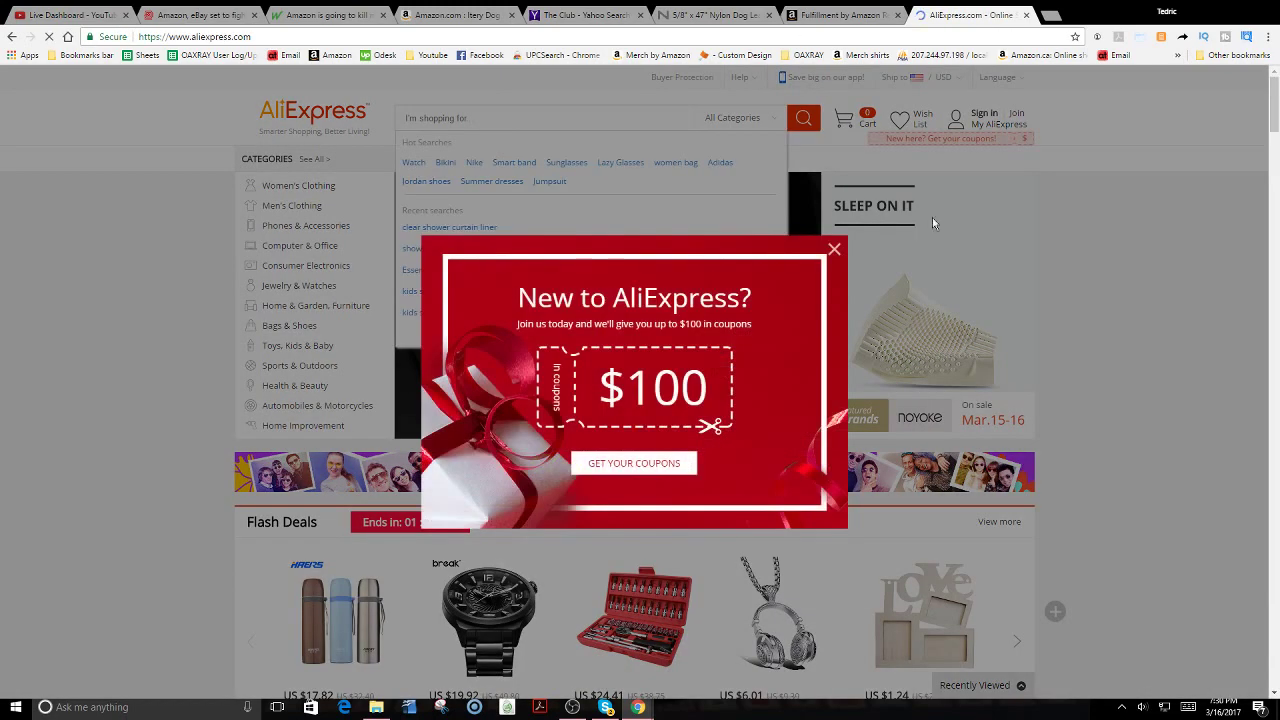
pyautogui.click(834, 249)
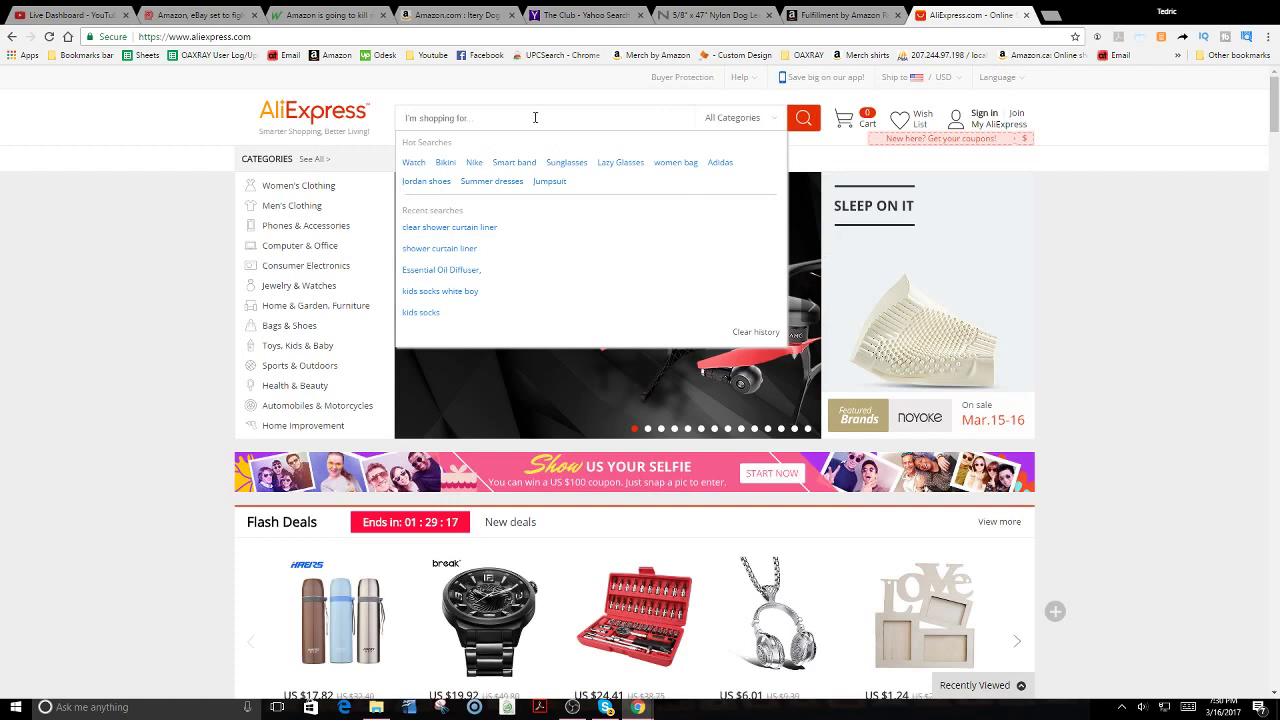
pyautogui.write('dog leash')
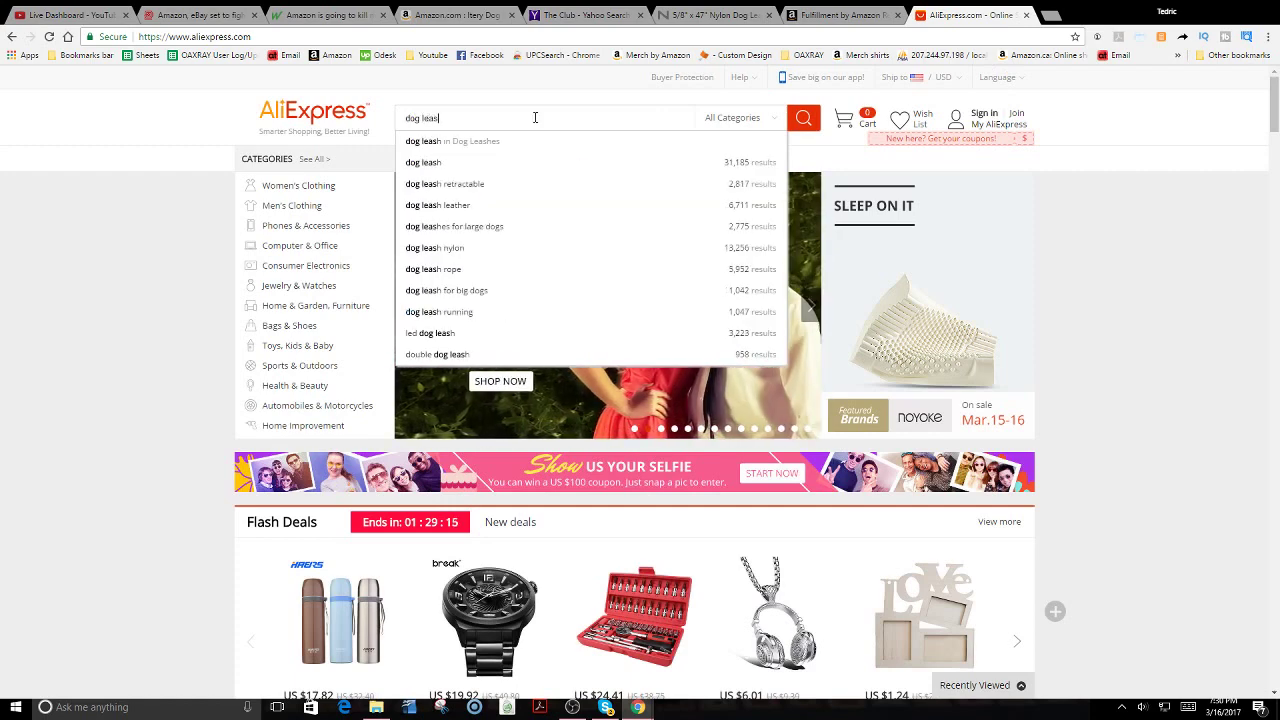
pyautogui.press('Return')
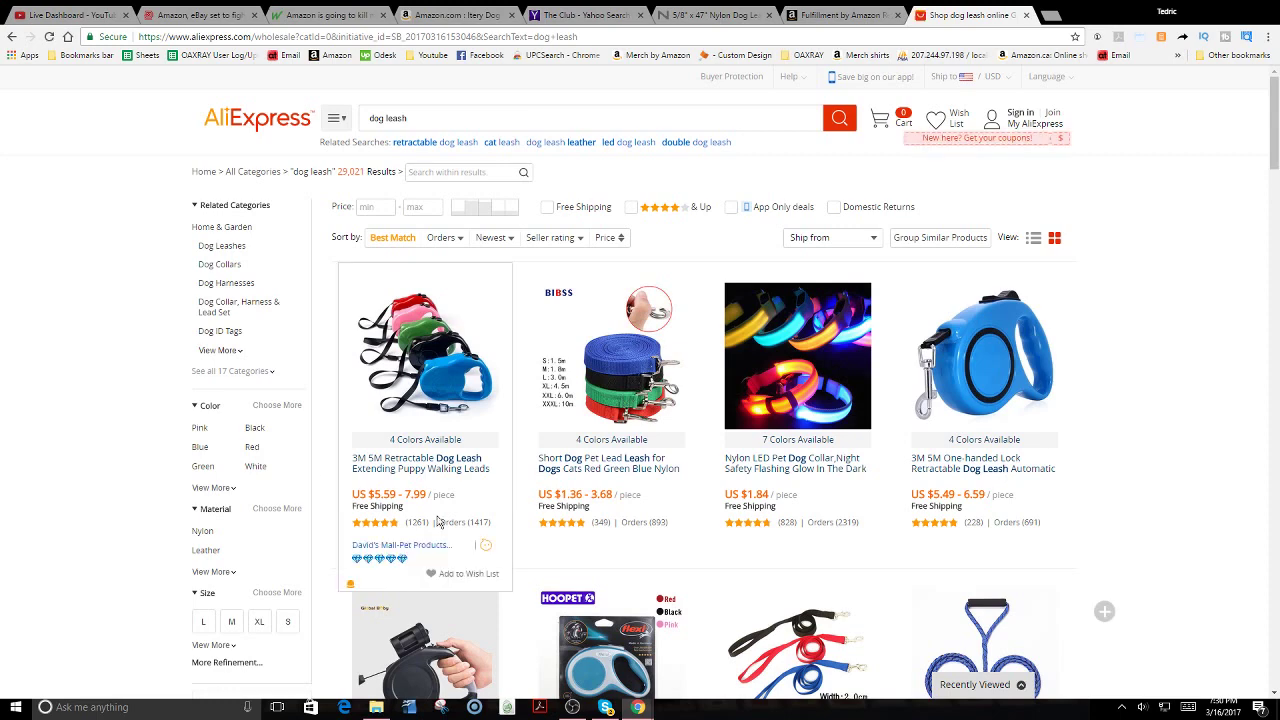
# Open the Short Dog Pet Lead Leash listing in a new tab and view its multicolor and black leash photos
pyautogui.middleClick(624, 410)
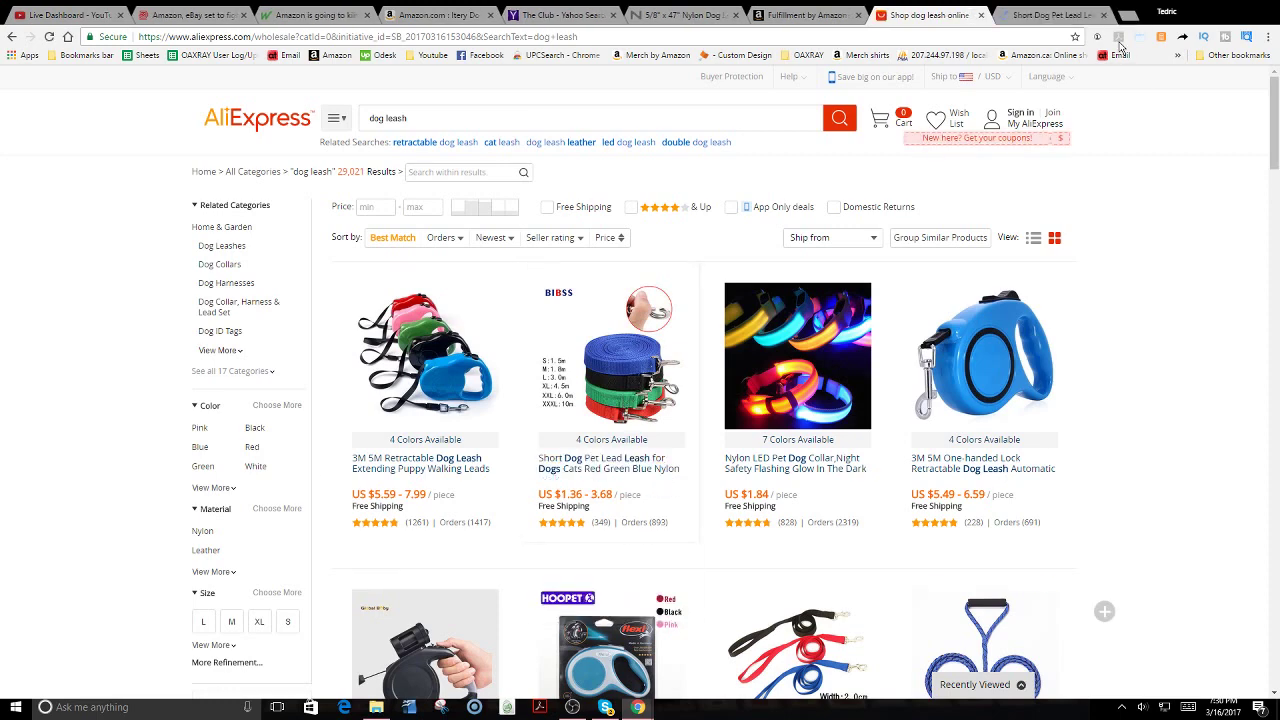
pyautogui.click(1038, 13)
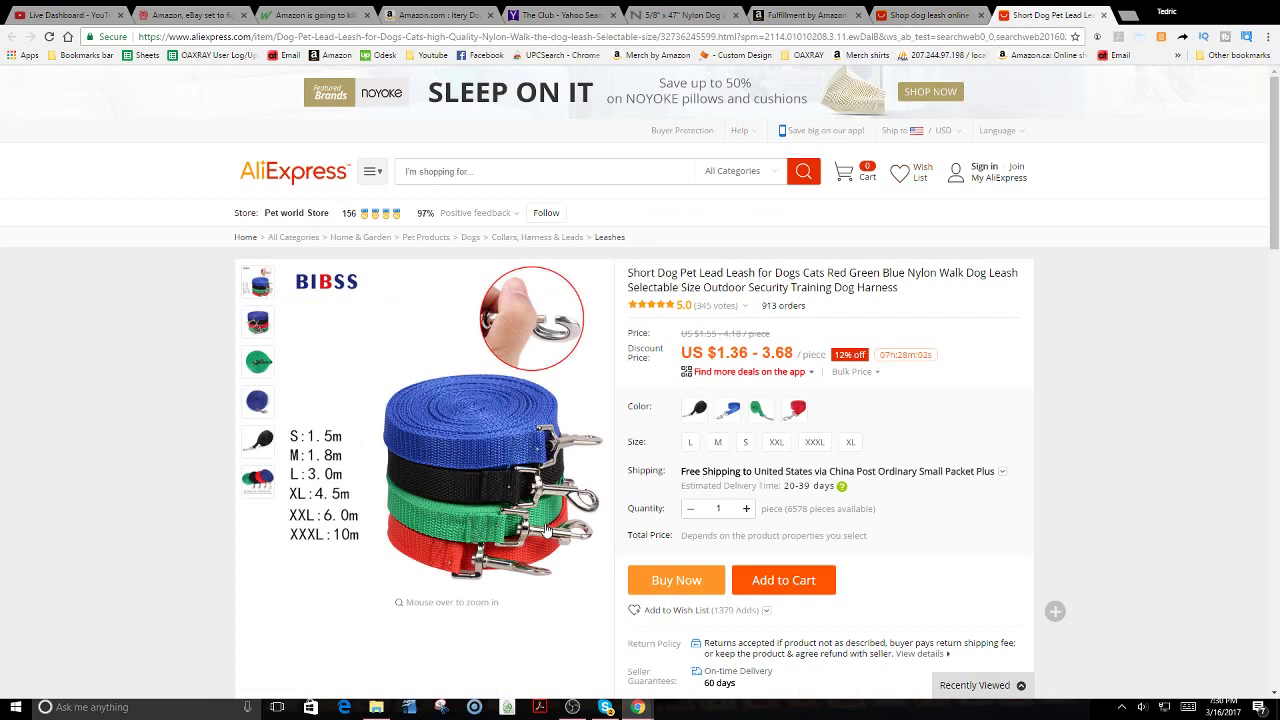
pyautogui.moveTo(260, 474)
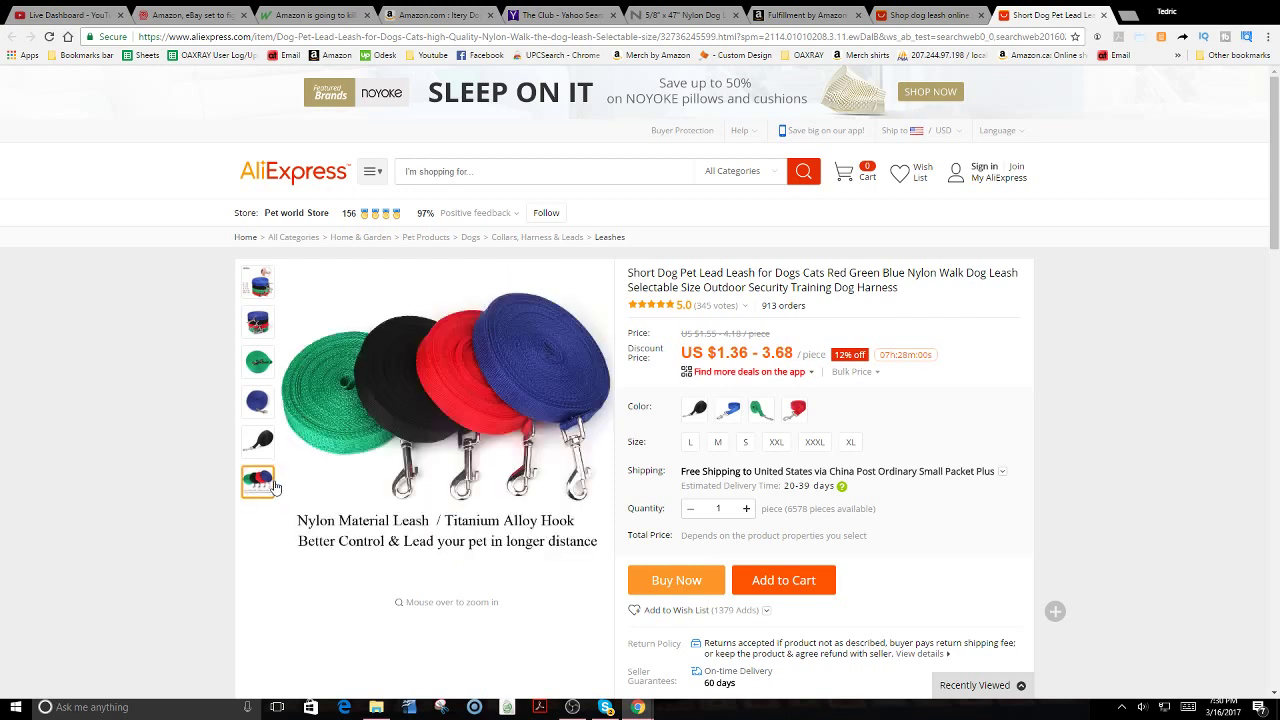
pyautogui.moveTo(265, 443)
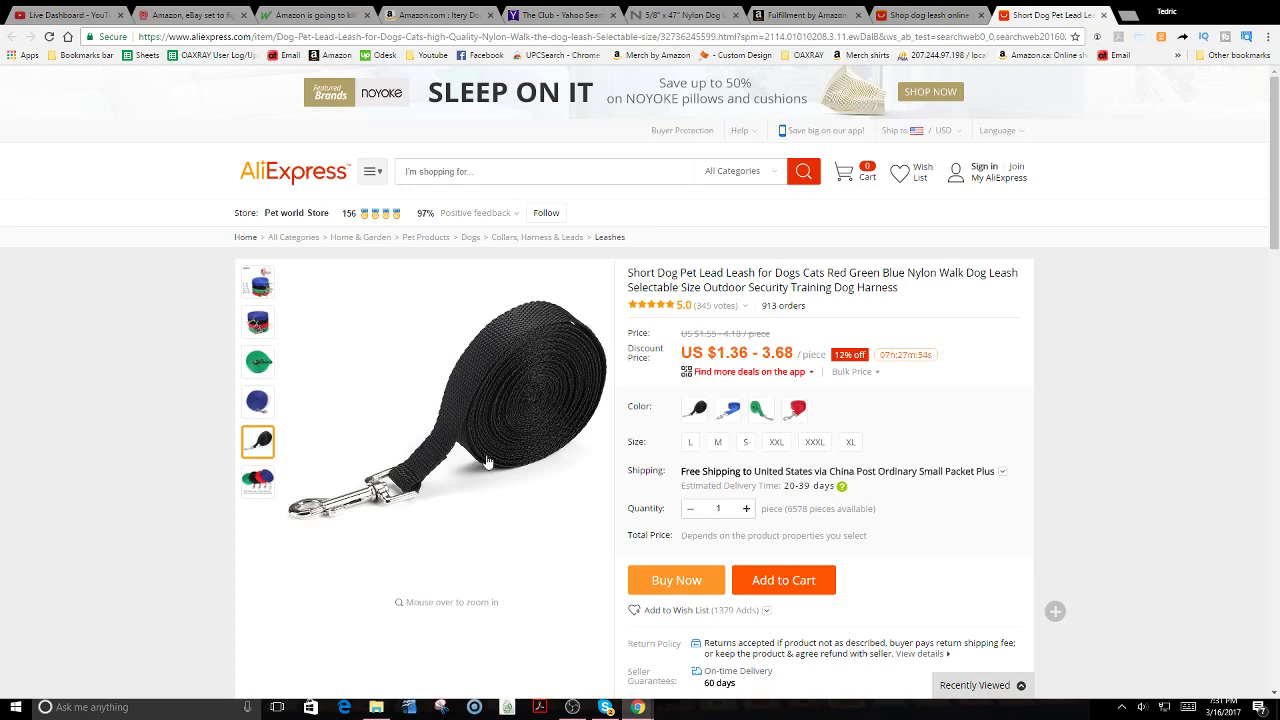
# Examine the branded tag photo on Amazon's Itery leash listing and compare it with the black AliExpress leash
pyautogui.click(440, 15)
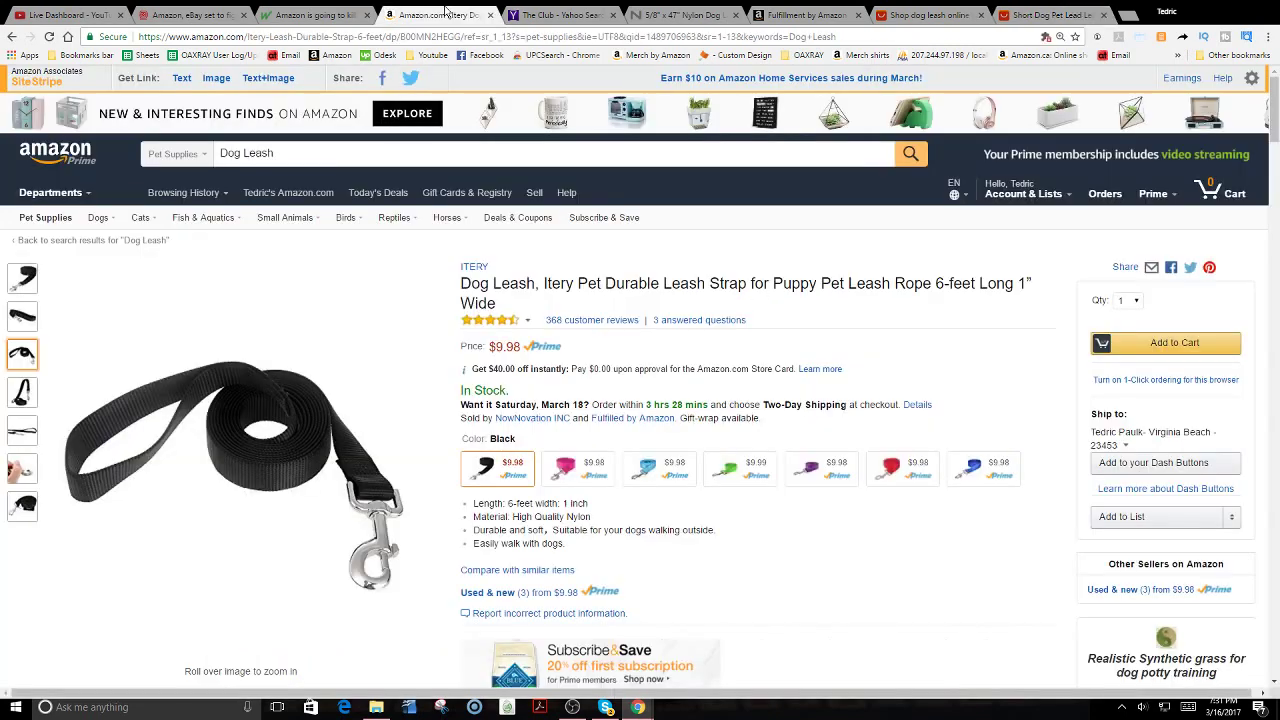
pyautogui.moveTo(15, 513)
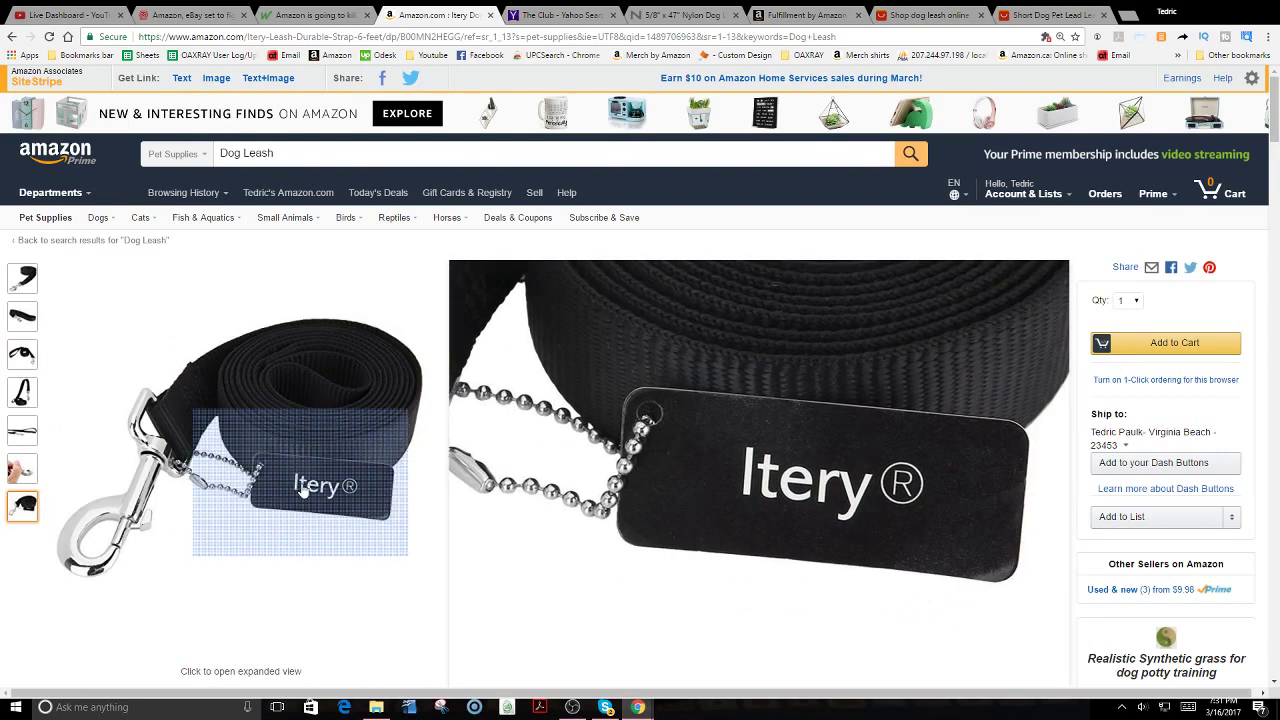
pyautogui.click(1011, 14)
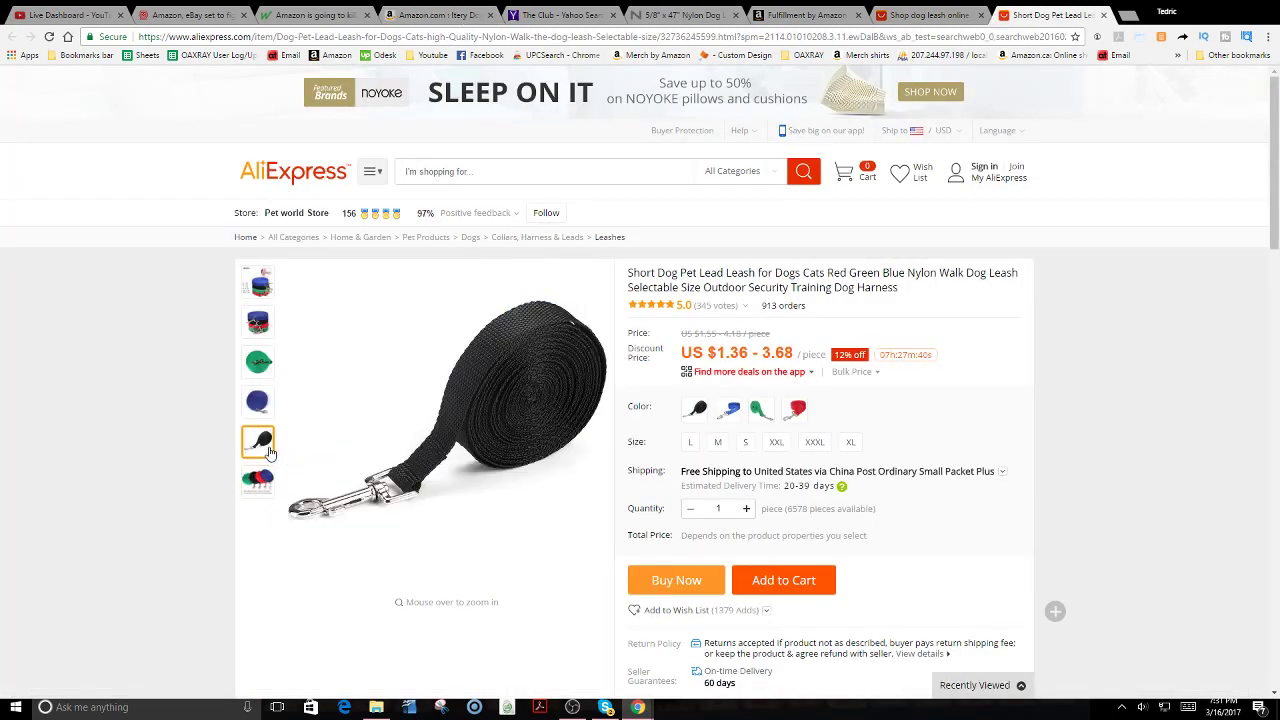
# Recheck the calculator, then open the Short Dog Pet Lead Leash again from the AliExpress results to check its price
pyautogui.click(788, 13)
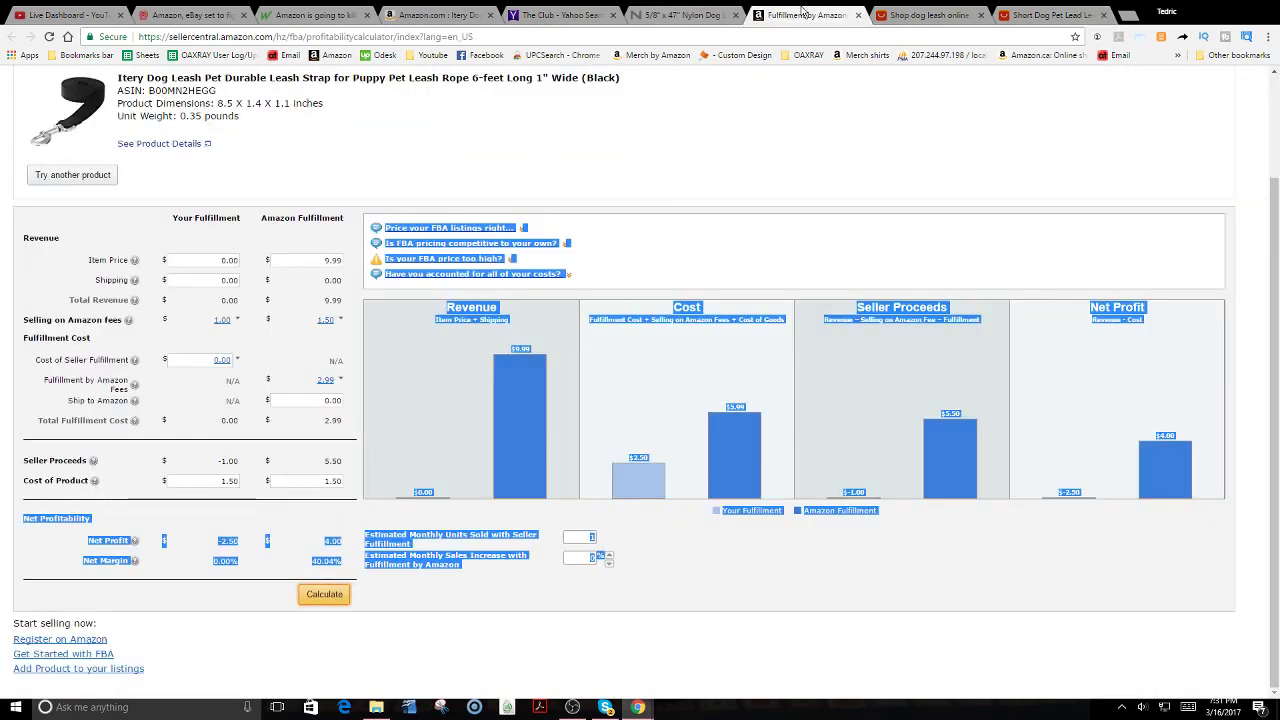
pyautogui.click(922, 14)
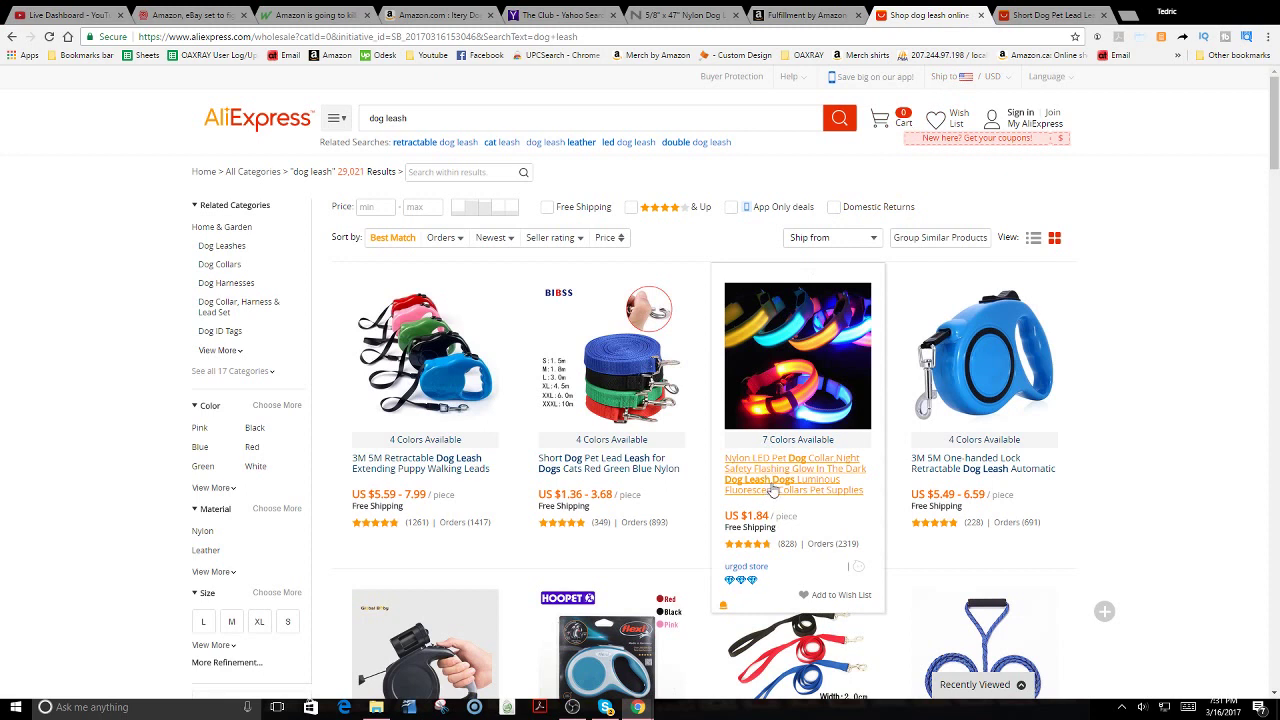
pyautogui.middleClick(607, 463)
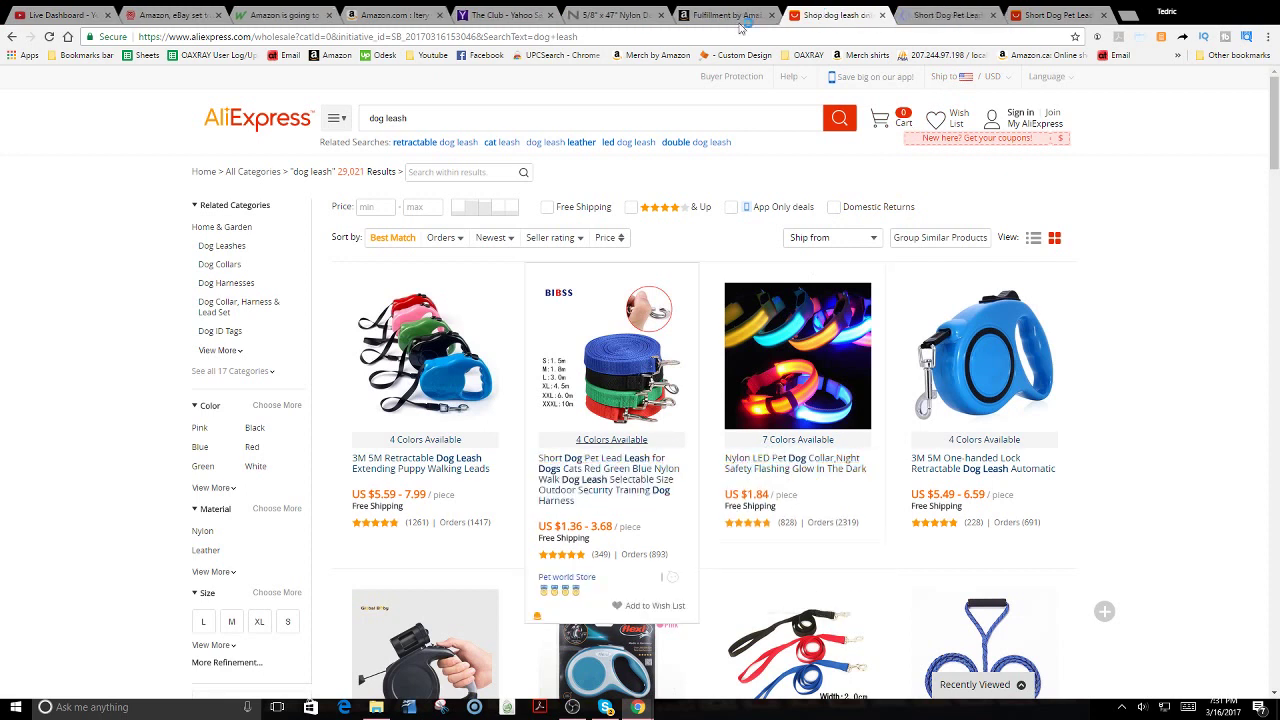
pyautogui.click(917, 12)
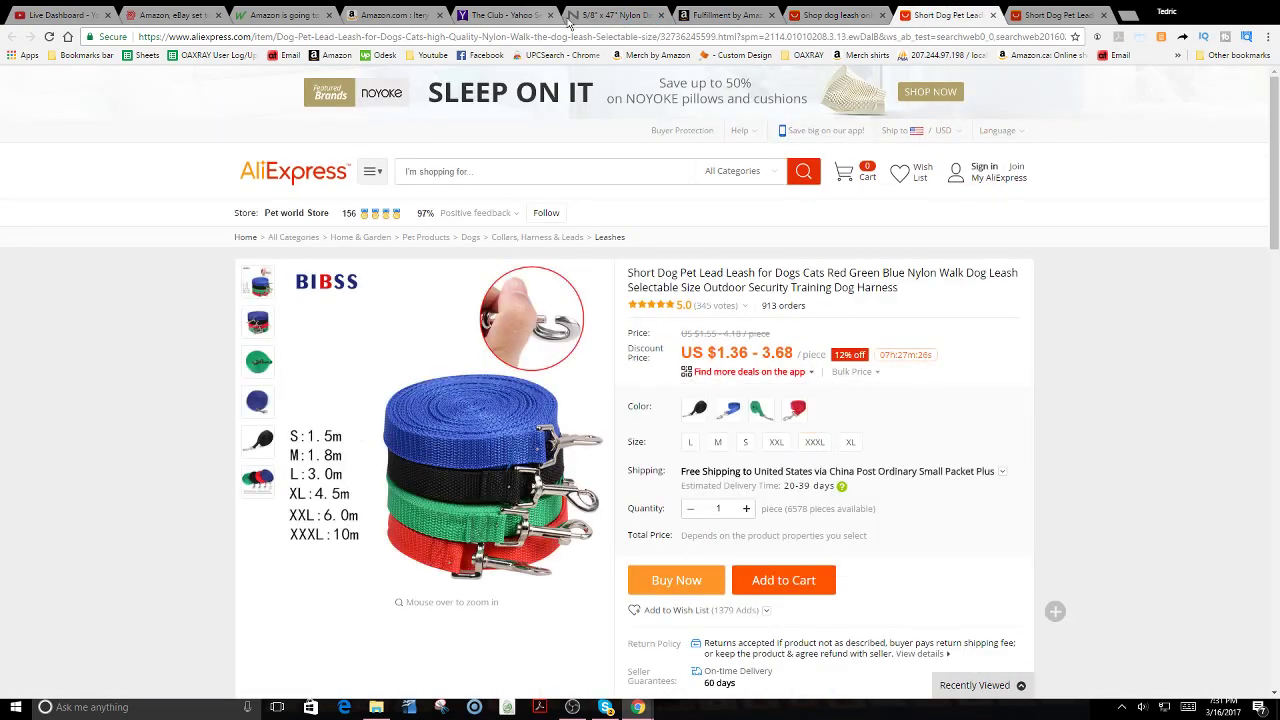
# Recalculate the FBA profitability with a product cost of 1.36 and a ship-to-Amazon cost of 0.25
pyautogui.click(723, 12)
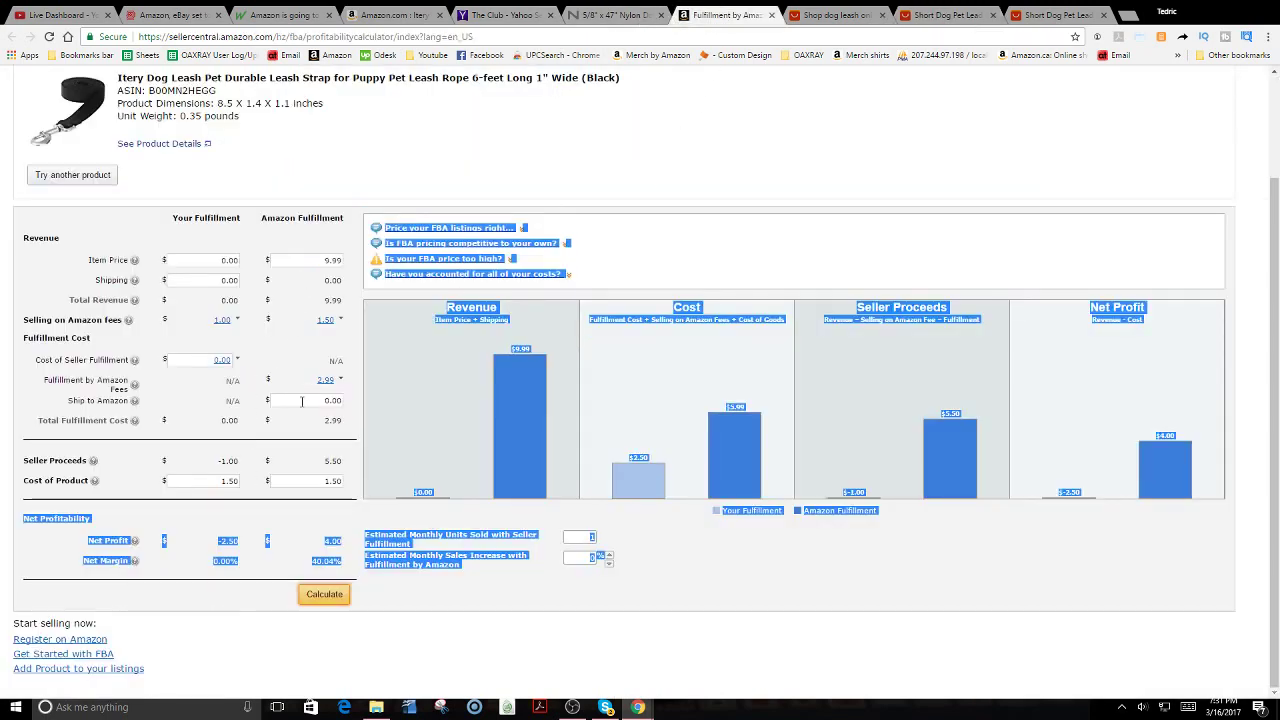
pyautogui.click(309, 482)
pyautogui.write('1.36')
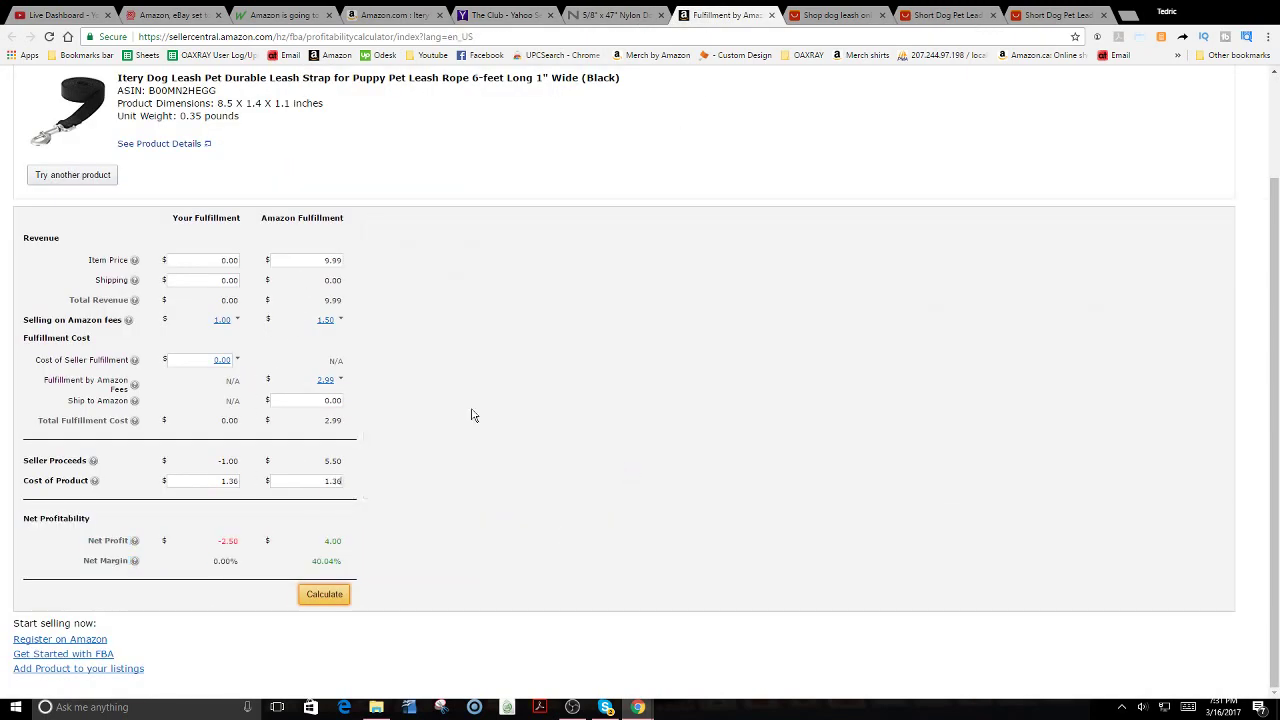
pyautogui.click(303, 400)
pyautogui.click(314, 600)
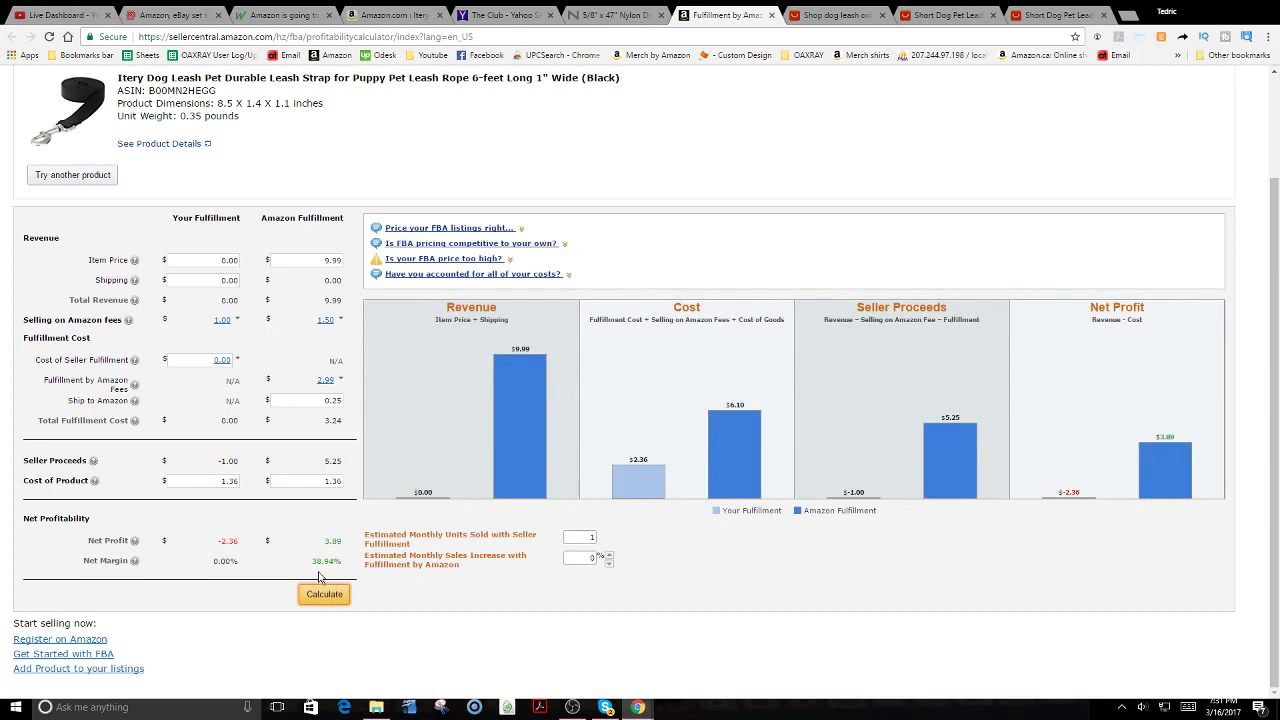
# Compare the 5/8" x 47" nylon leash supplier page, the Itery Amazon listing and the AliExpress leash with the calculated profit
pyautogui.click(618, 17)
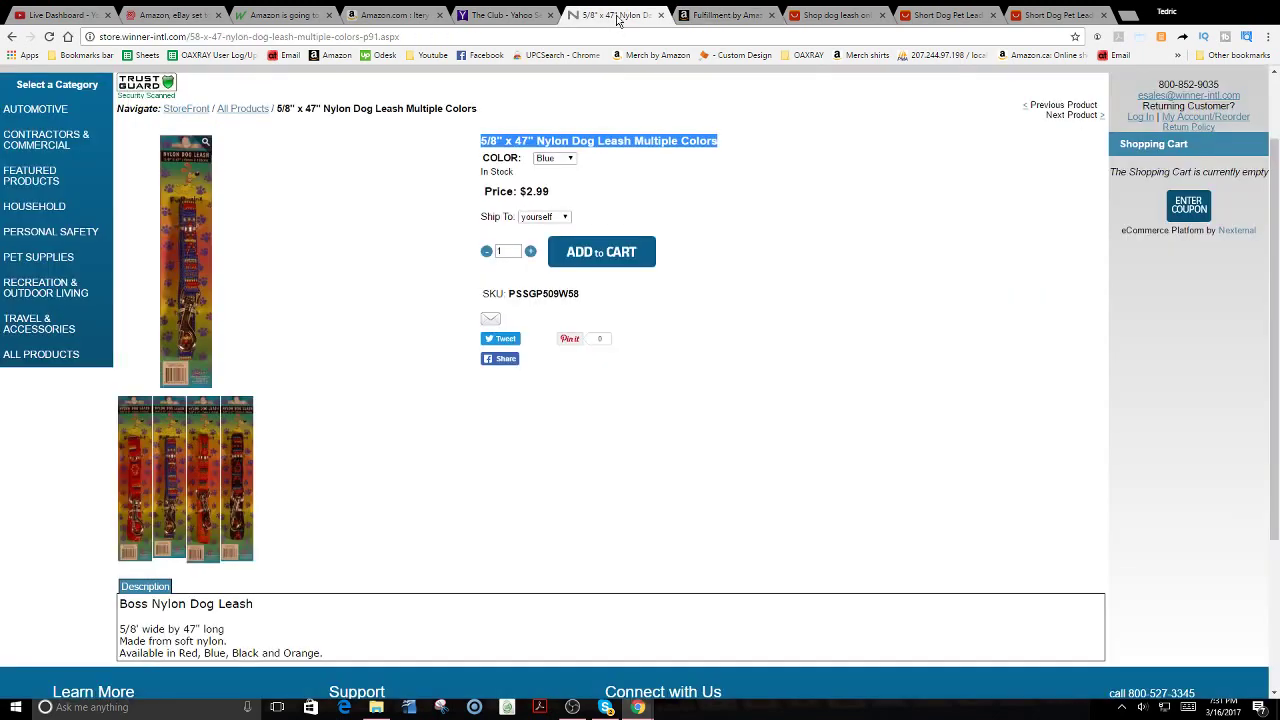
pyautogui.click(840, 17)
pyautogui.click(396, 18)
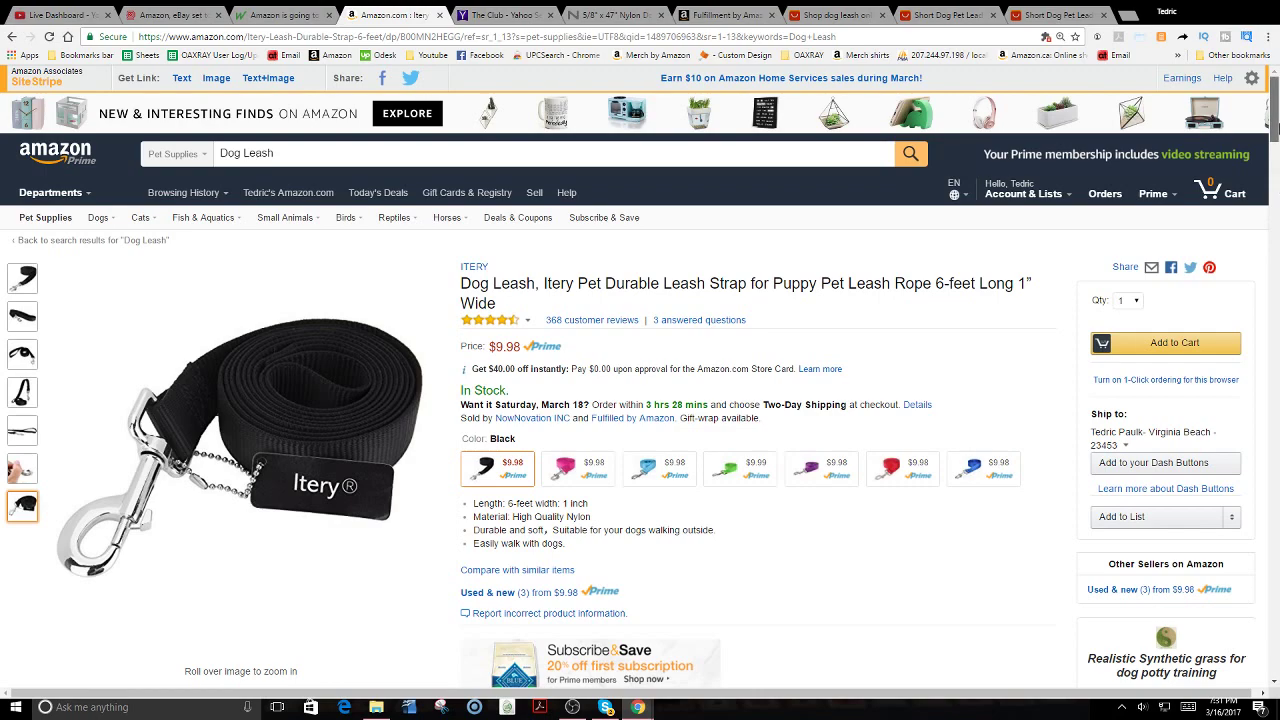
pyautogui.moveTo(1276, 127)
pyautogui.mouseDown()
pyautogui.moveTo(1275, 219)
pyautogui.moveTo(1274, 135)
pyautogui.mouseUp()
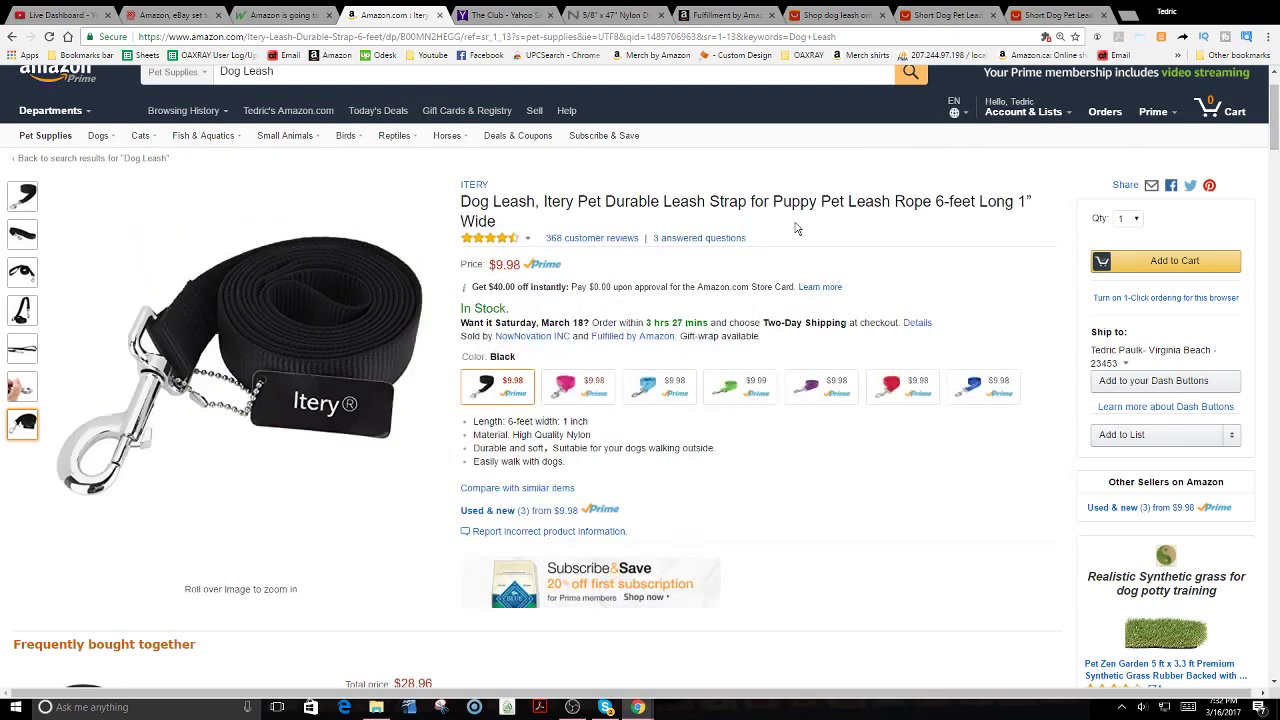
pyautogui.click(1034, 18)
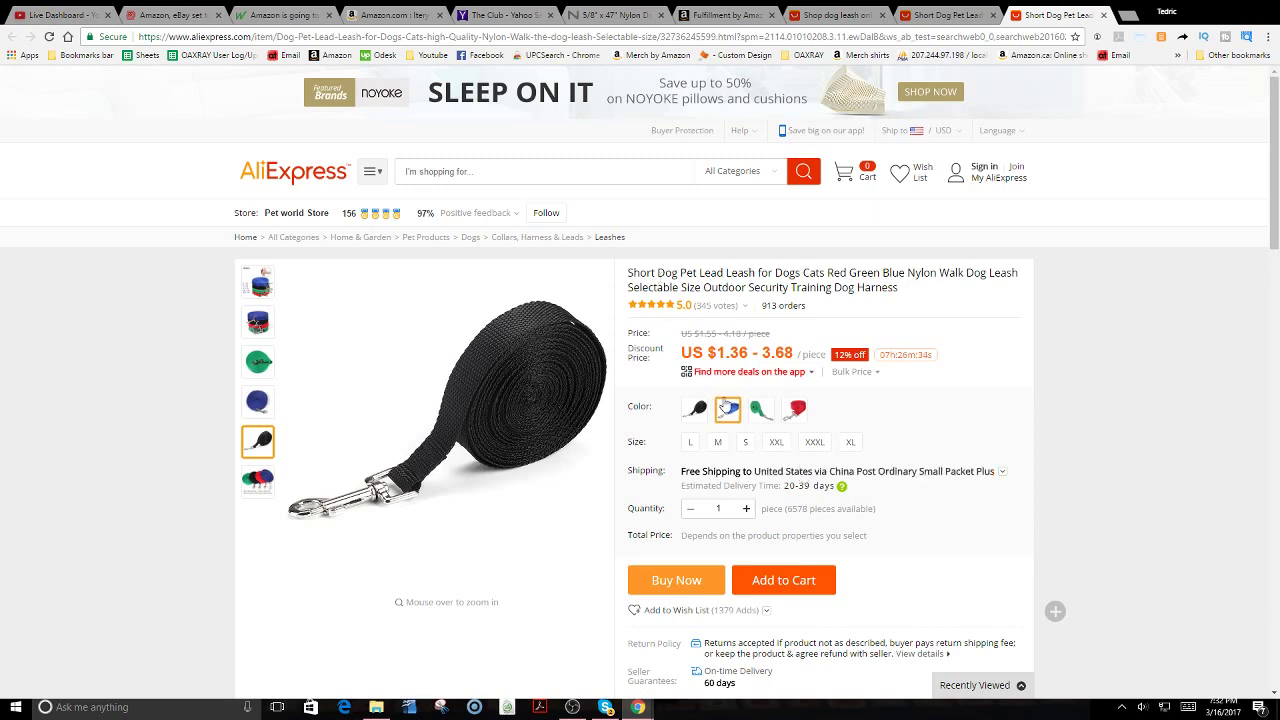
pyautogui.click(715, 15)
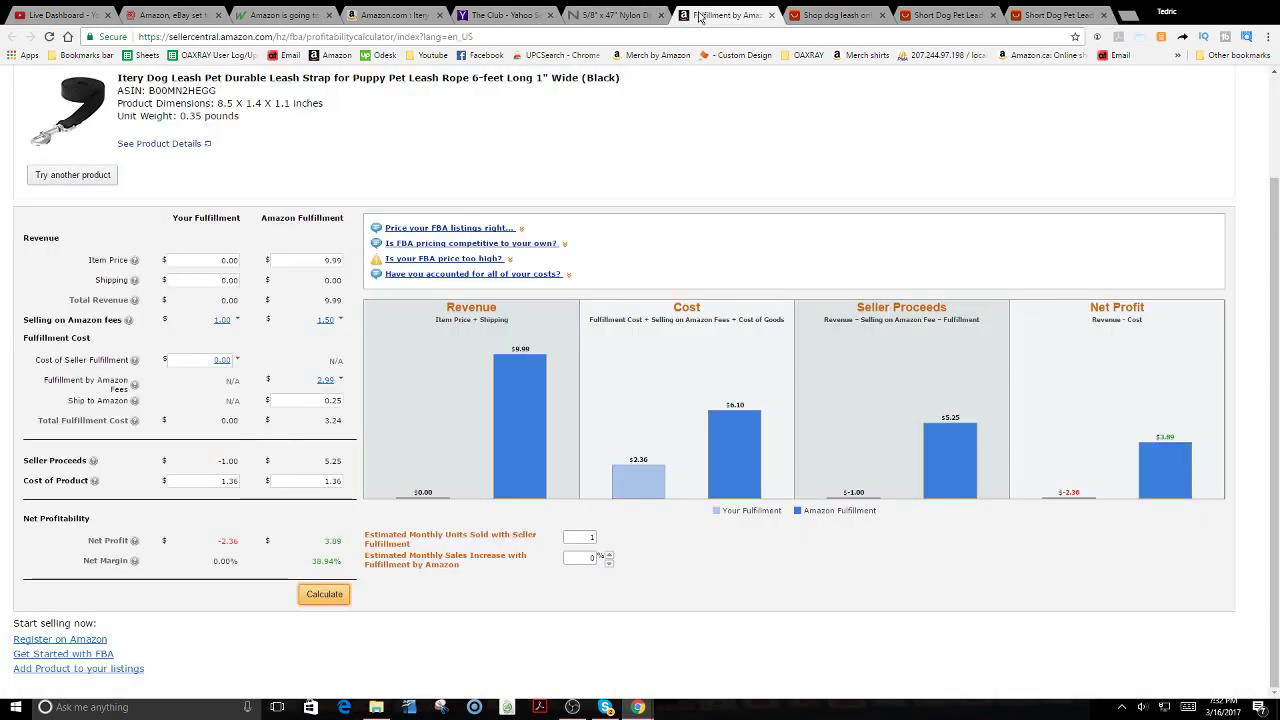
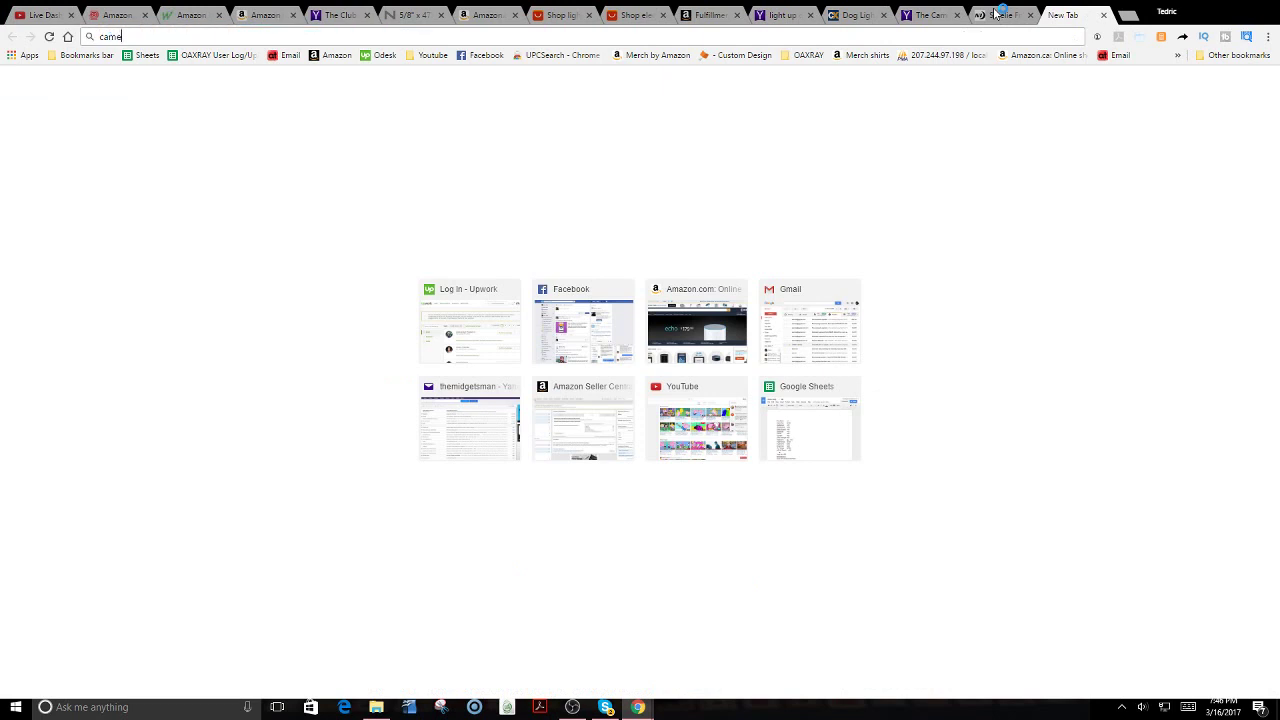
# Open camelcamelcamel's price history for the Fuse USB Sync and Charge (B002GYVZVQ) and examine its chart and price changes
pyautogui.press('Return')
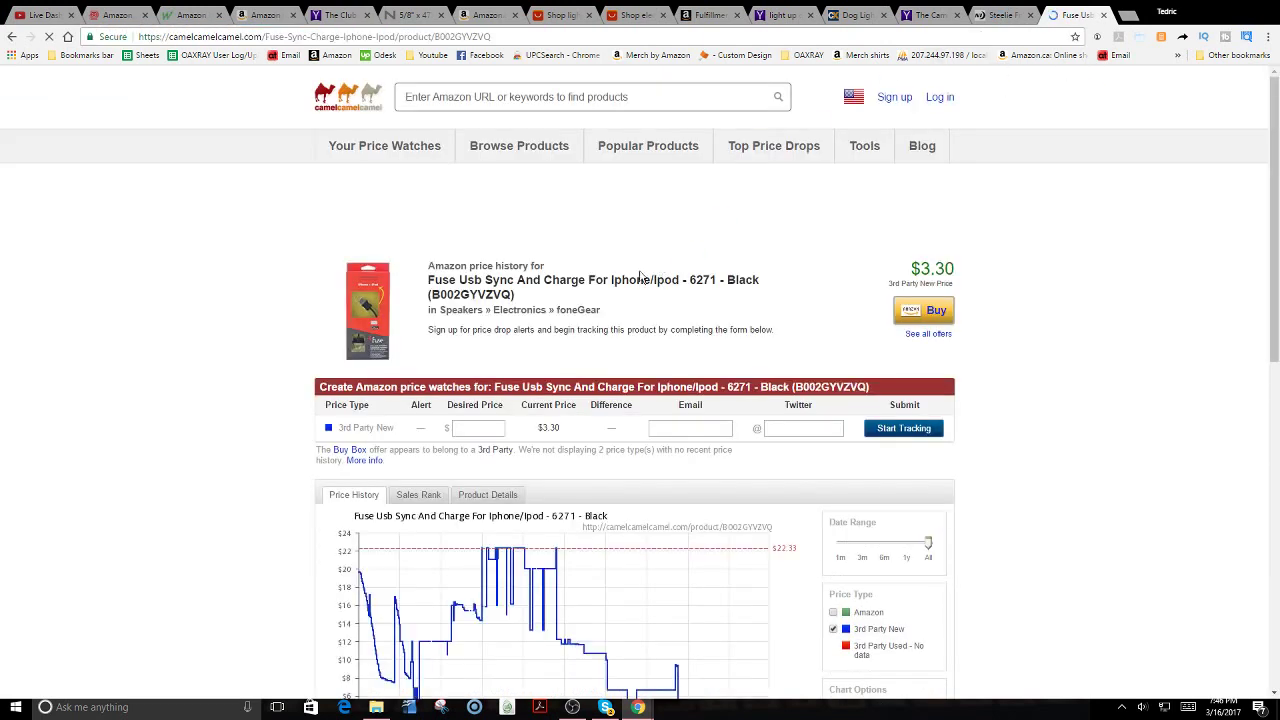
pyautogui.moveTo(1276, 282); pyautogui.dragTo(1279, 402)
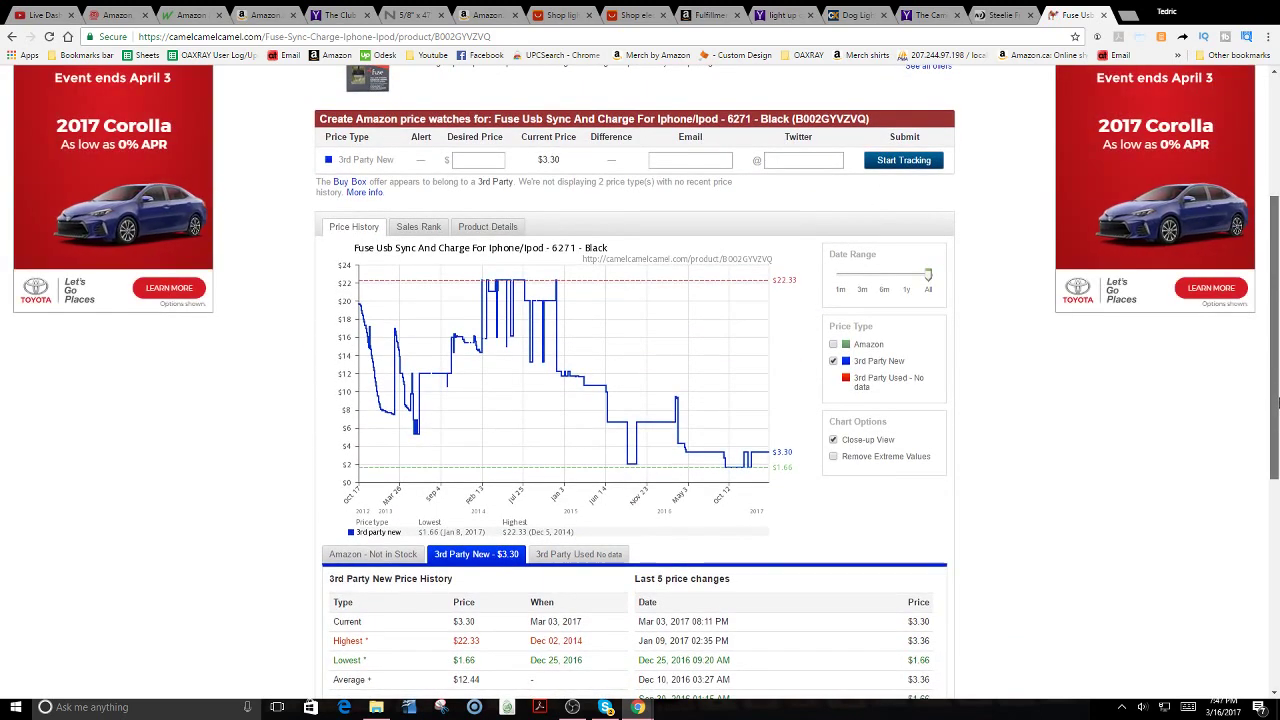
pyautogui.moveTo(1278, 402); pyautogui.dragTo(1278, 350)
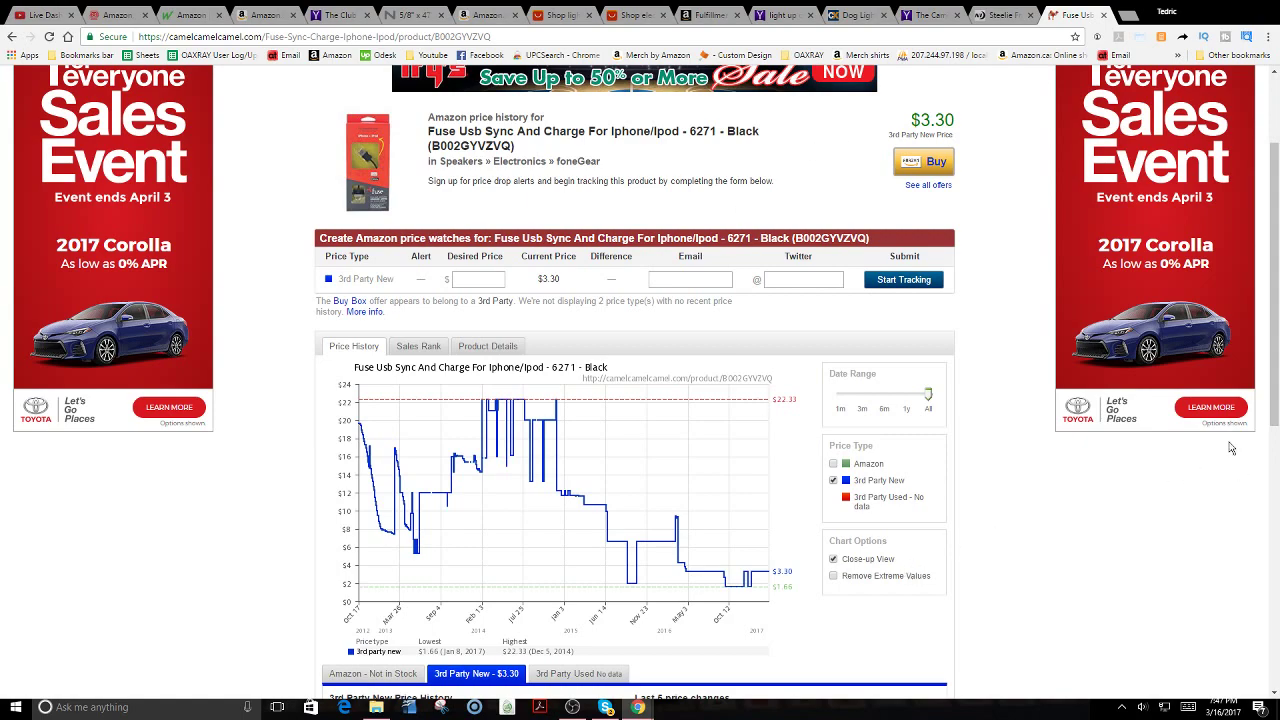
pyautogui.moveTo(1278, 355); pyautogui.dragTo(1278, 431)
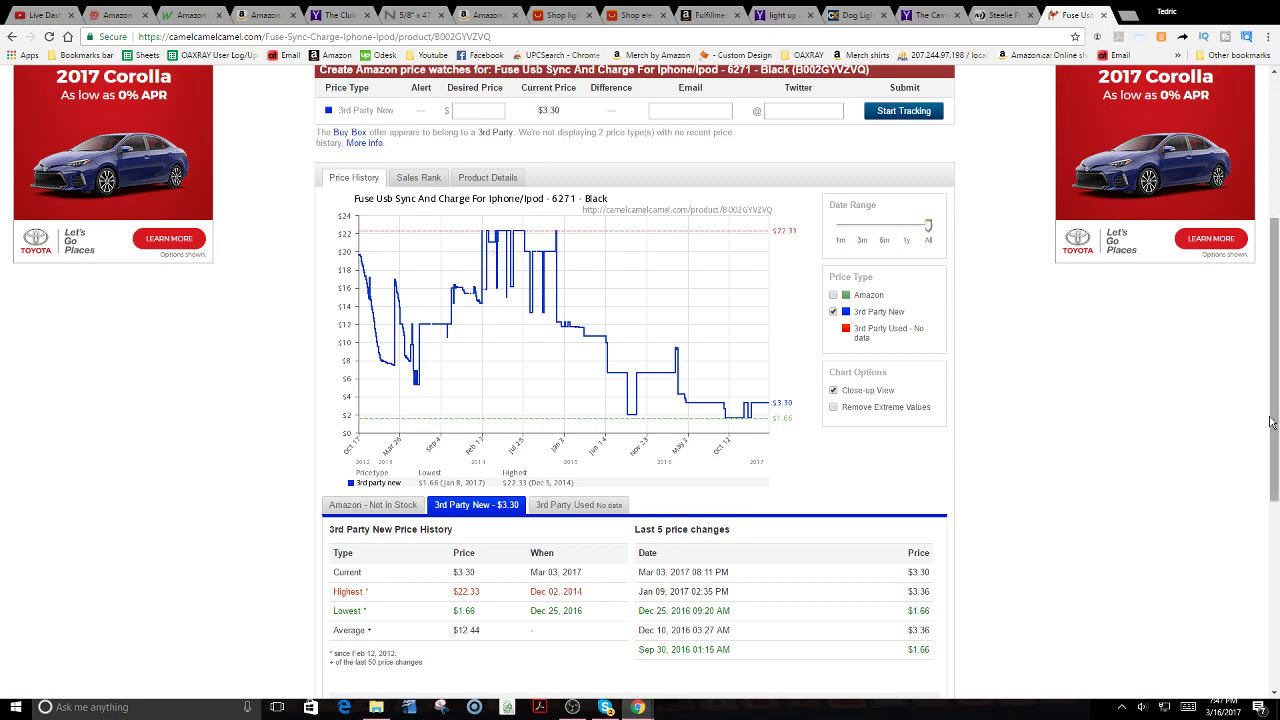
pyautogui.moveTo(1277, 416); pyautogui.dragTo(1278, 332)
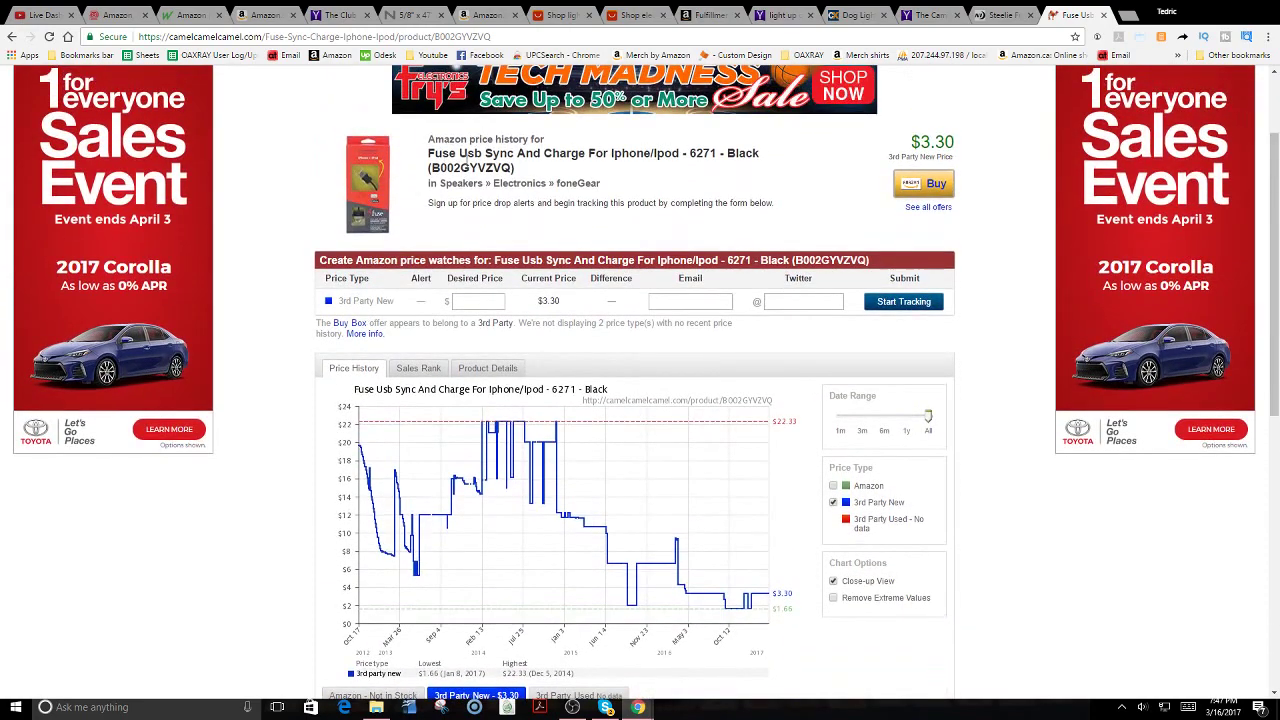
# Close the Steelie, camel search and Dog Light tabs, keeping the camelcamelcamel price history open
pyautogui.click(1031, 15)
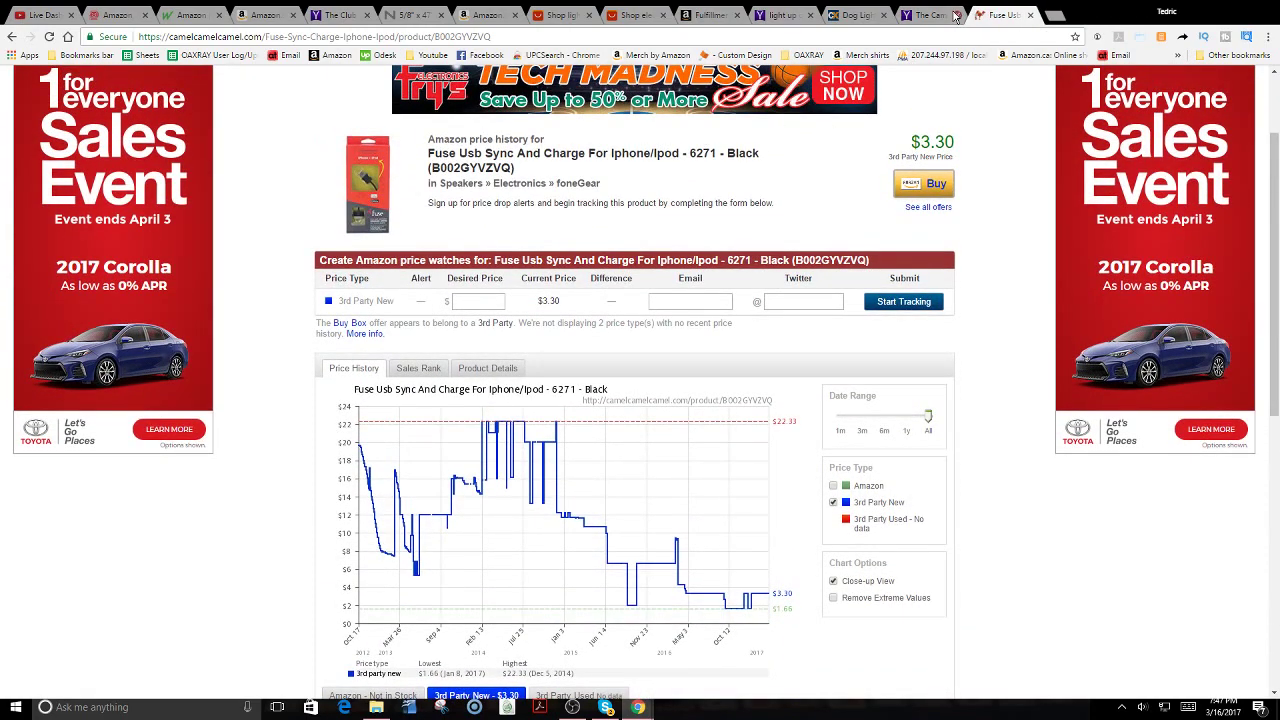
pyautogui.click(957, 15)
pyautogui.click(884, 15)
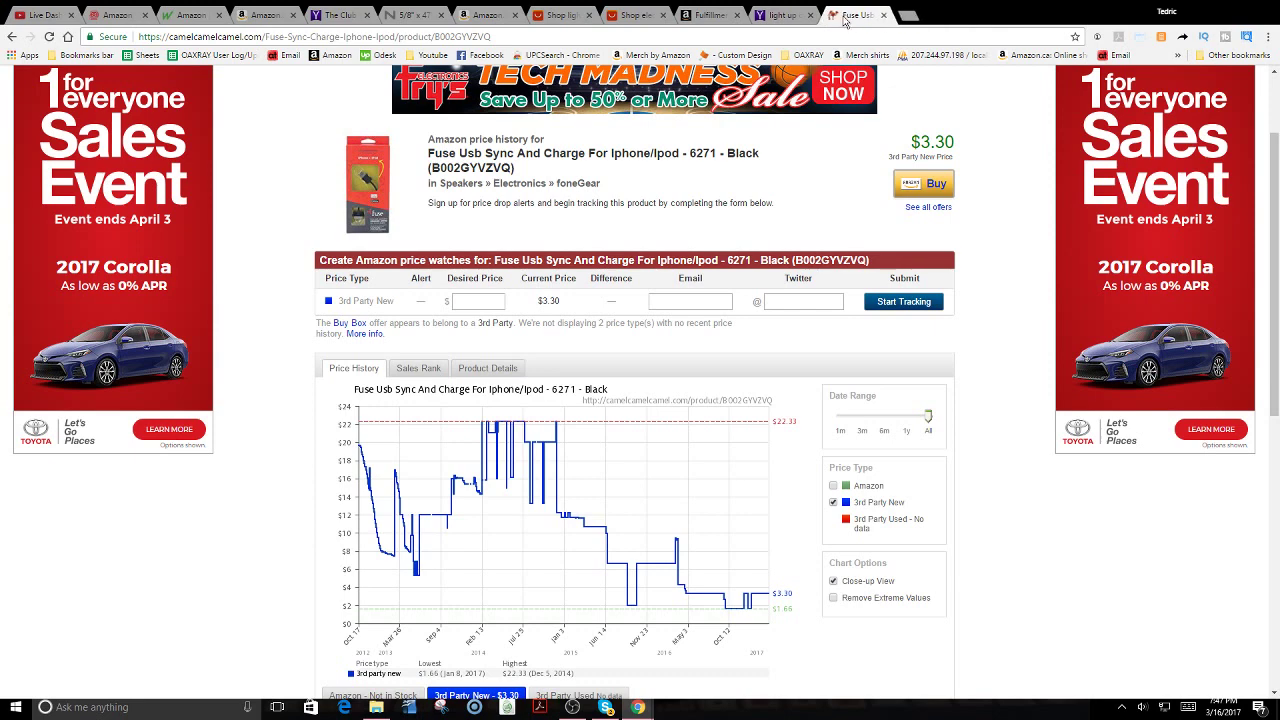
# Close the Yahoo, FBA calculator, AliExpress, leash supplier and Amazon product tabs, keeping the price history and the first three tabs
pyautogui.click(812, 15)
pyautogui.click(730, 16)
pyautogui.click(735, 15)
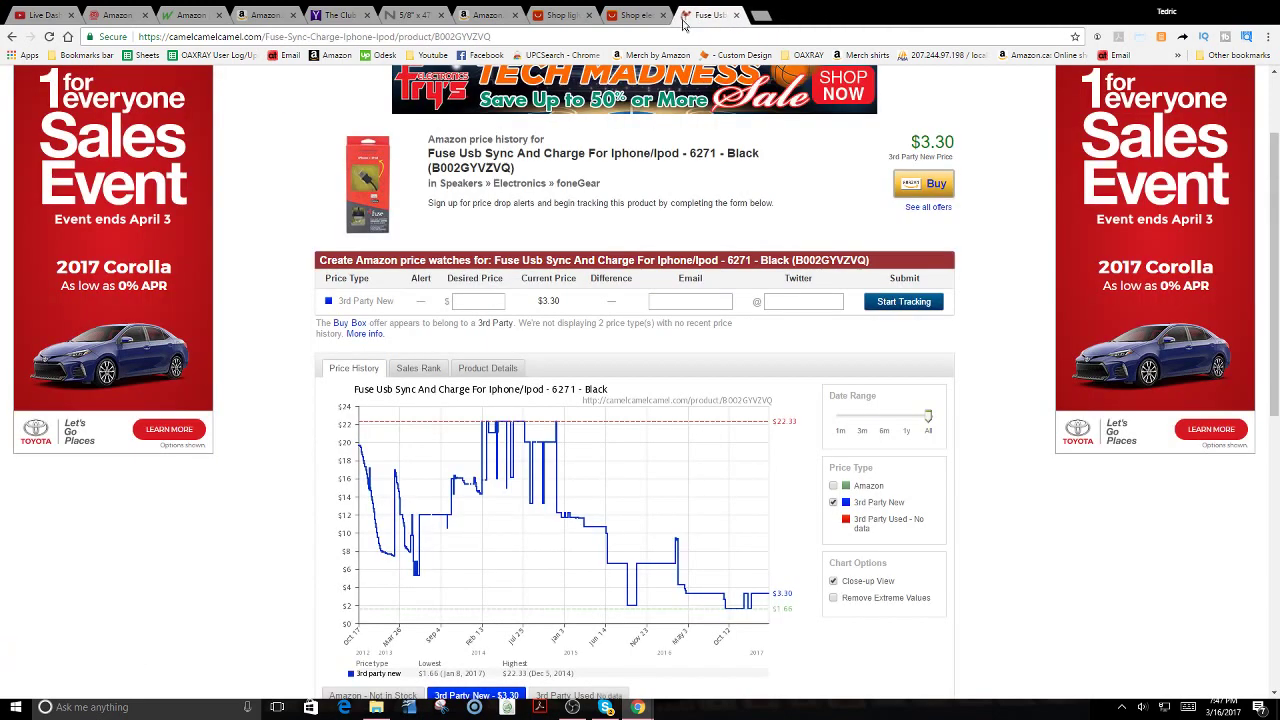
pyautogui.click(662, 15)
pyautogui.click(588, 15)
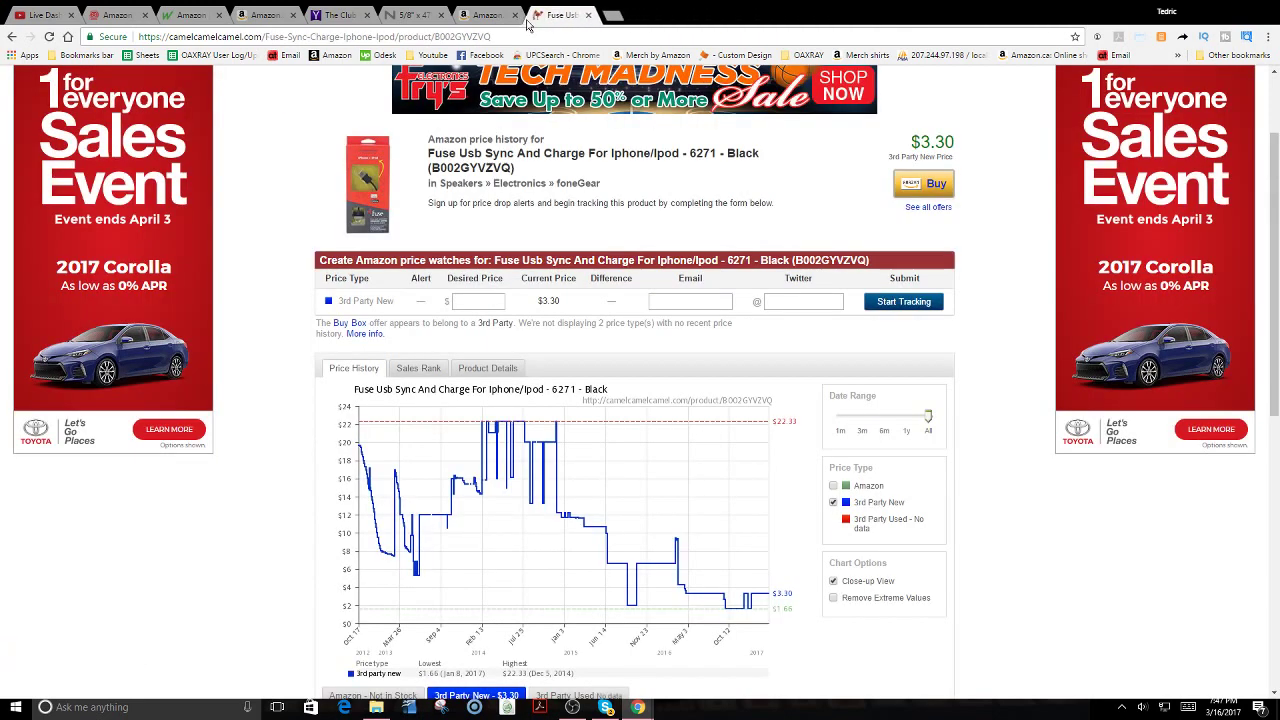
pyautogui.click(515, 15)
pyautogui.click(441, 15)
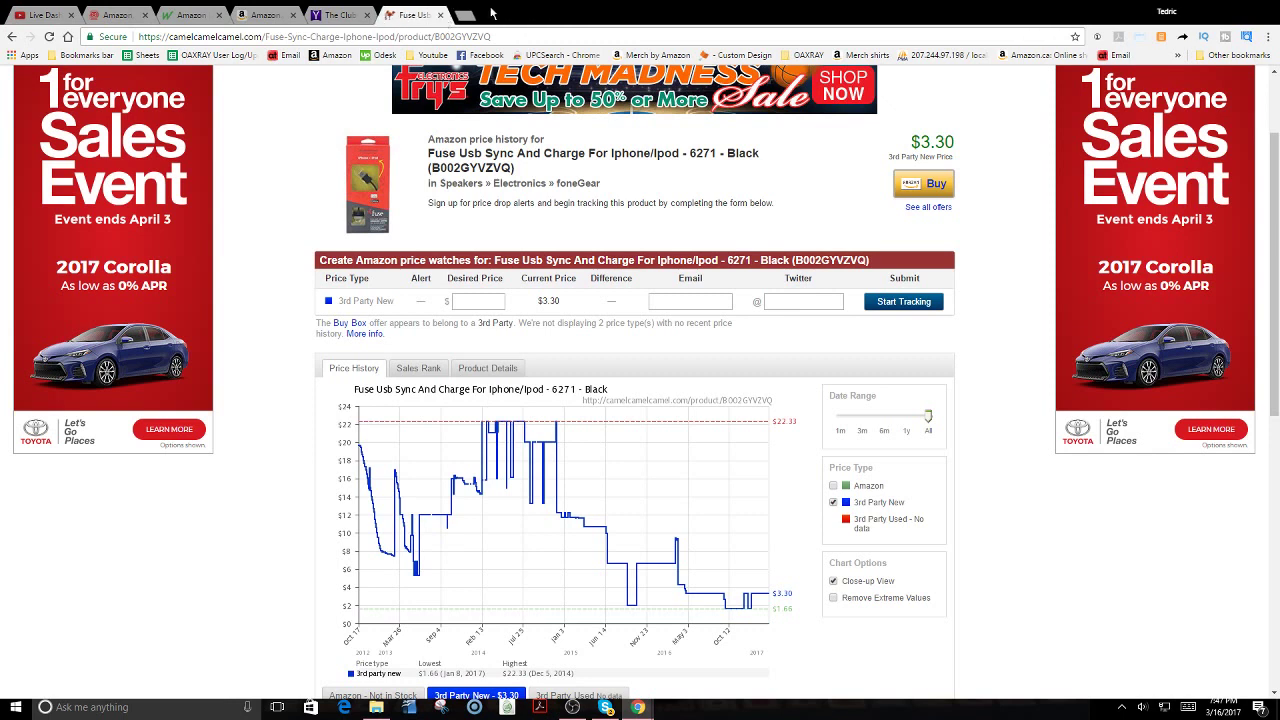
pyautogui.click(367, 15)
pyautogui.click(294, 15)
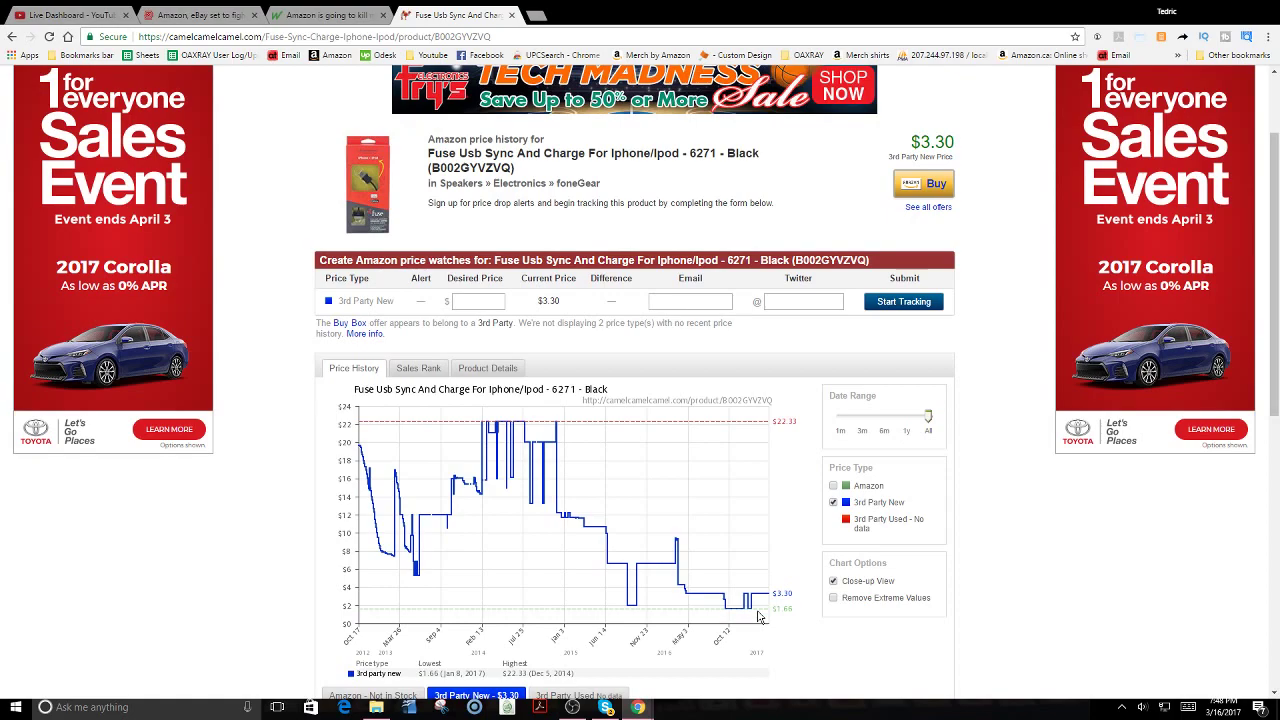
# Search the web for the ASIN B002GYVZVQ copied from the price history page and open its Amazon listing in a new tab
pyautogui.moveTo(1273, 410); pyautogui.dragTo(1276, 300)
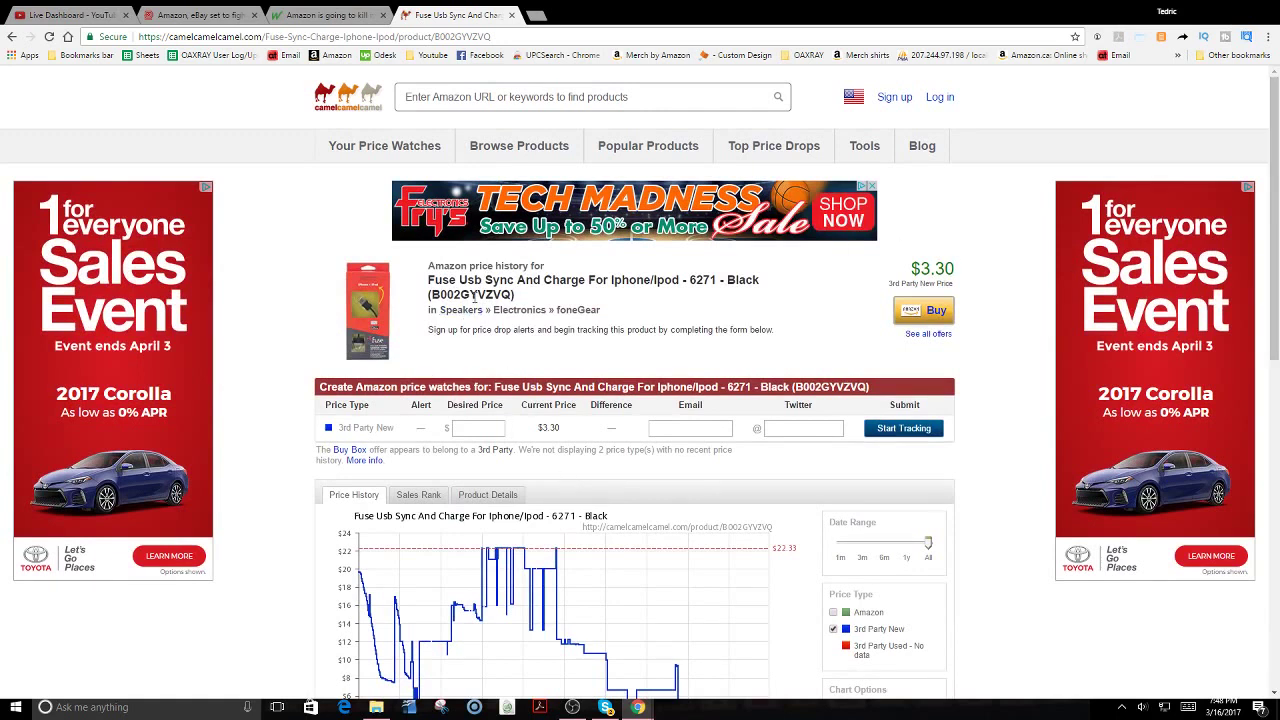
pyautogui.doubleClick(474, 296)
pyautogui.hotkey('ctrl', 'c')
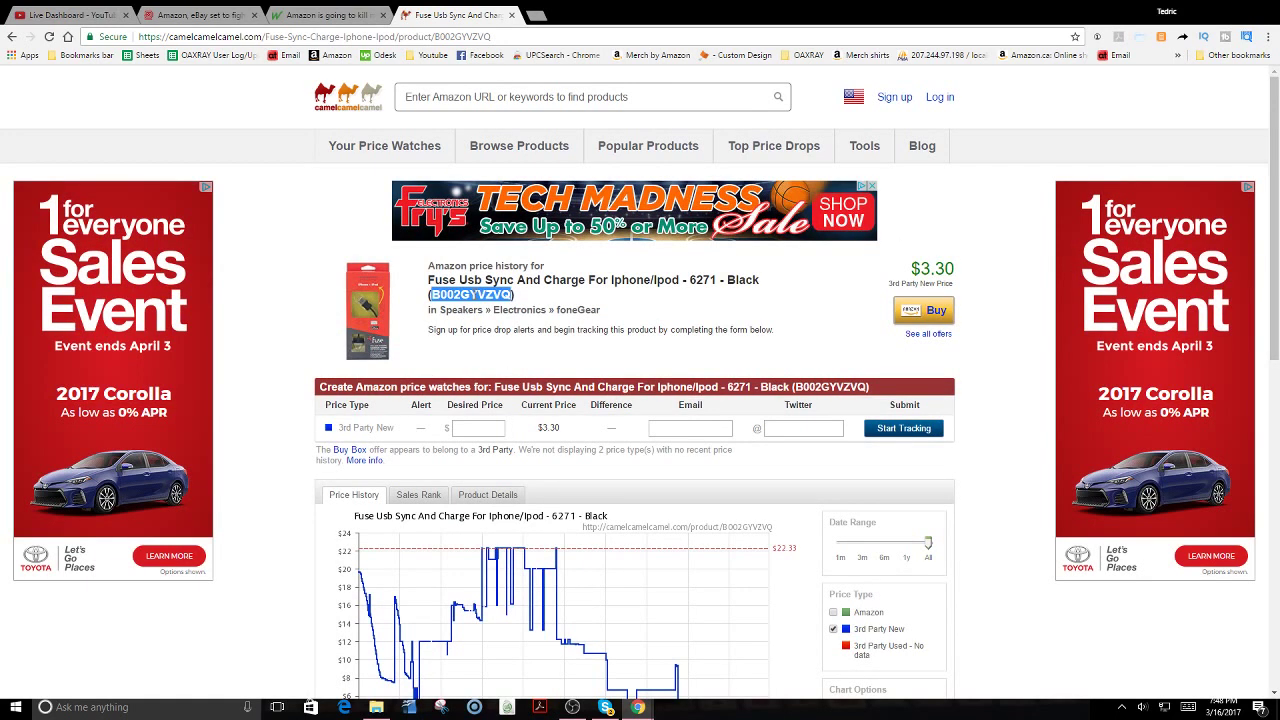
pyautogui.click(540, 14)
pyautogui.hotkey('ctrl', 'v')
pyautogui.press('Return')
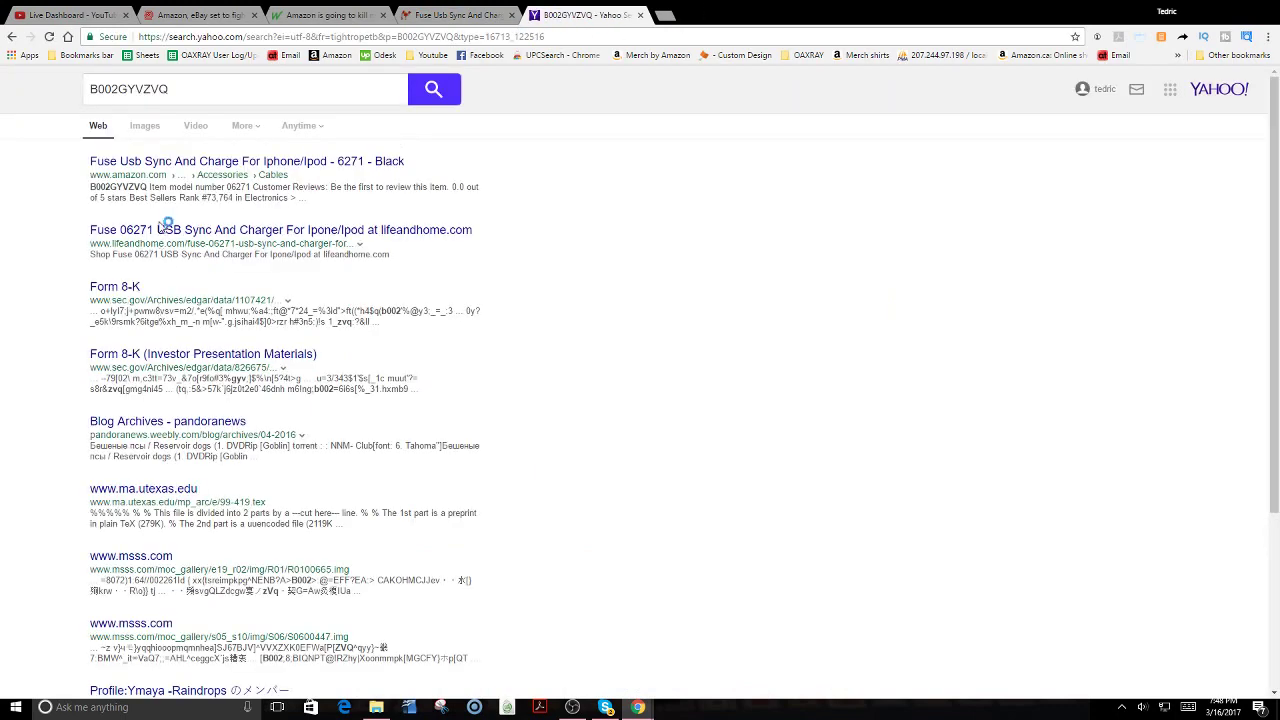
pyautogui.middleClick(197, 162)
pyautogui.click(683, 14)
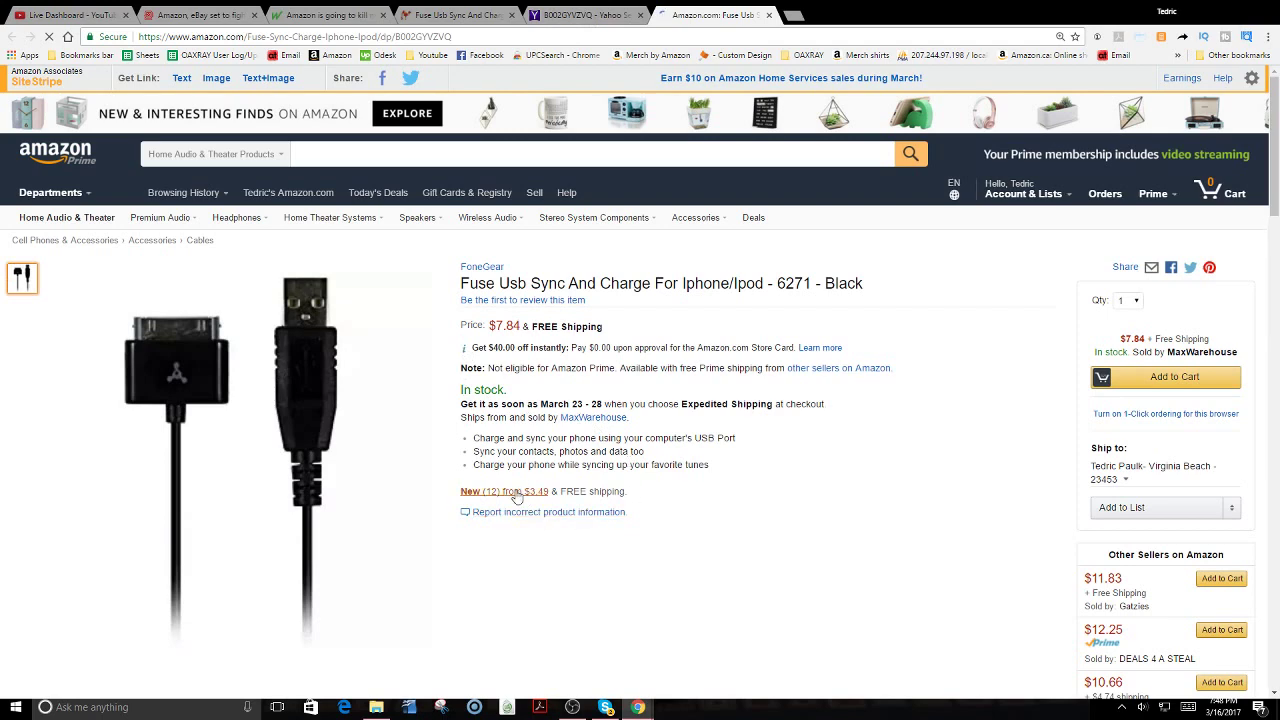
# Examine the new-condition offers for the Fuse USB Sync and Charge, comparing sellers' prices and shipping, and return to the listing
pyautogui.click(514, 497)
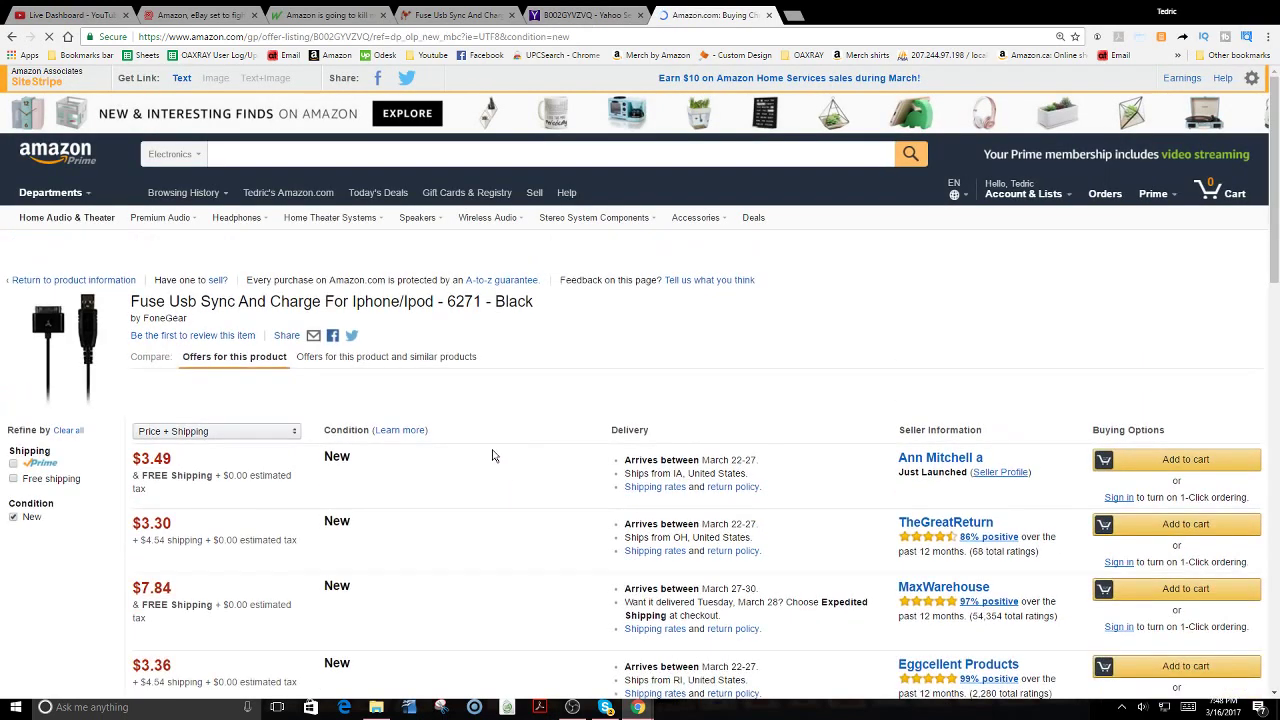
pyautogui.scroll(-1, 1275, 225)
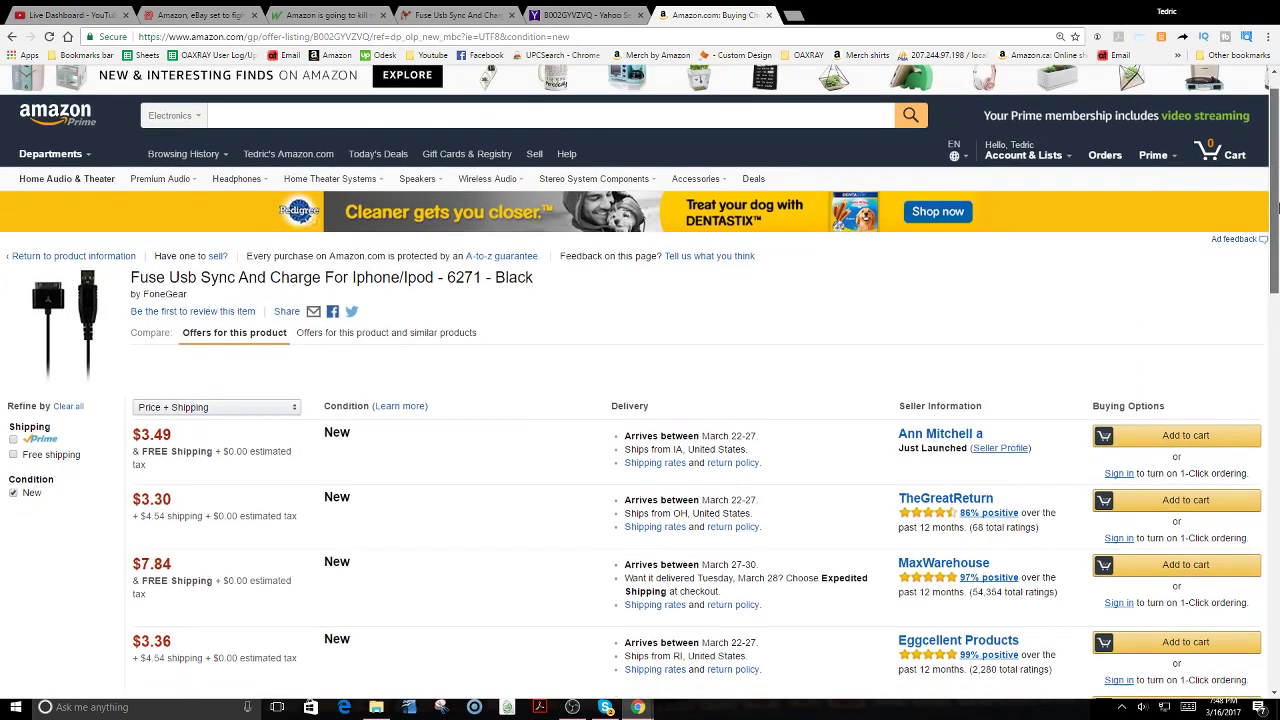
pyautogui.moveTo(1276, 225); pyautogui.dragTo(1277, 297)
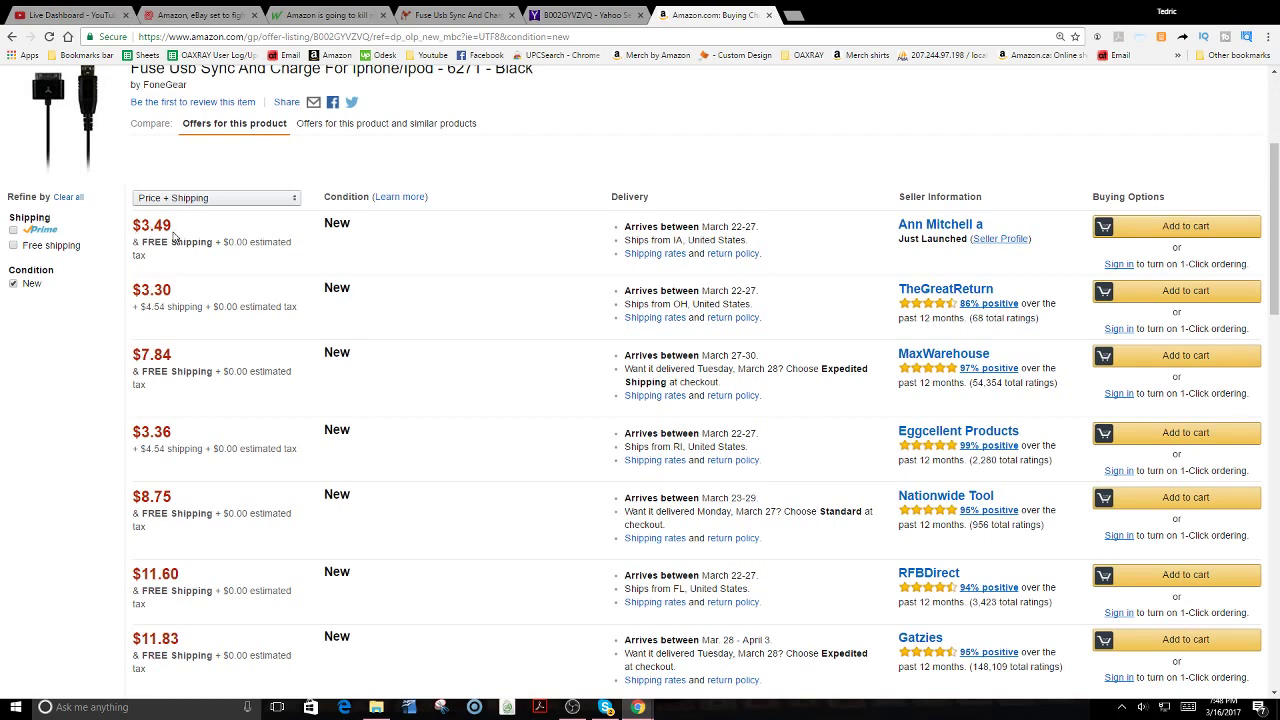
pyautogui.click(12, 37)
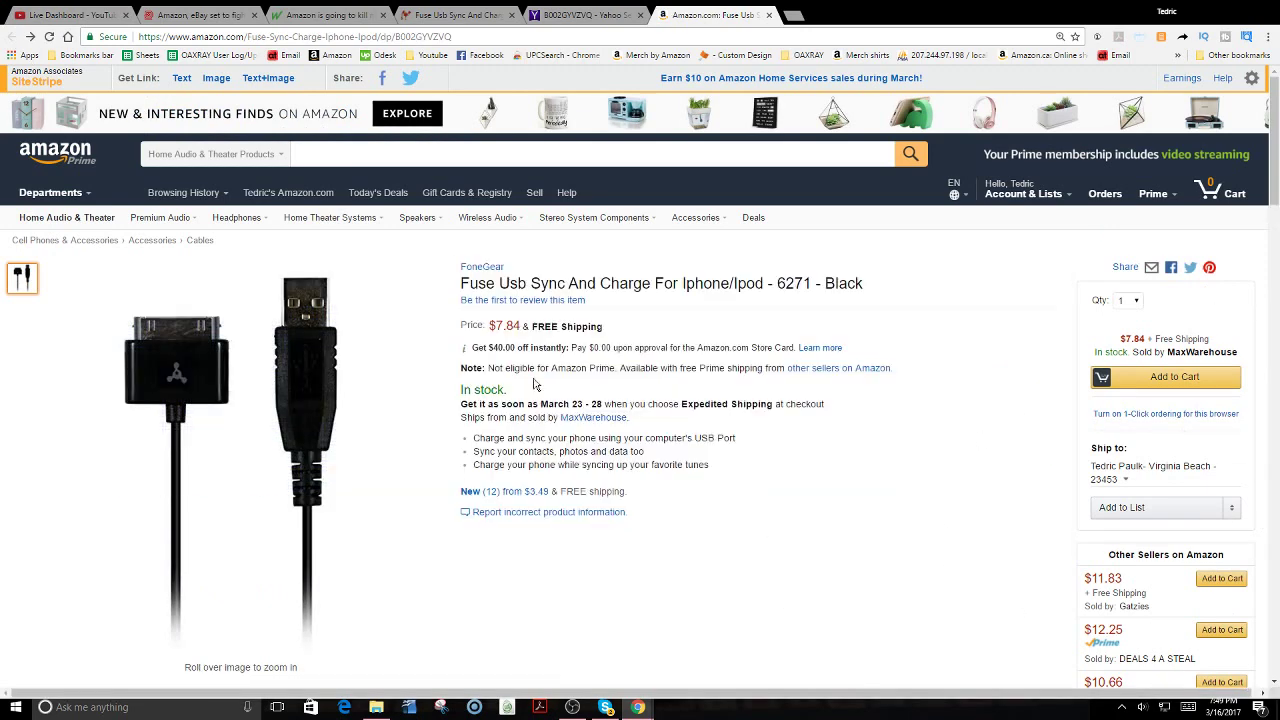
pyautogui.click(506, 493)
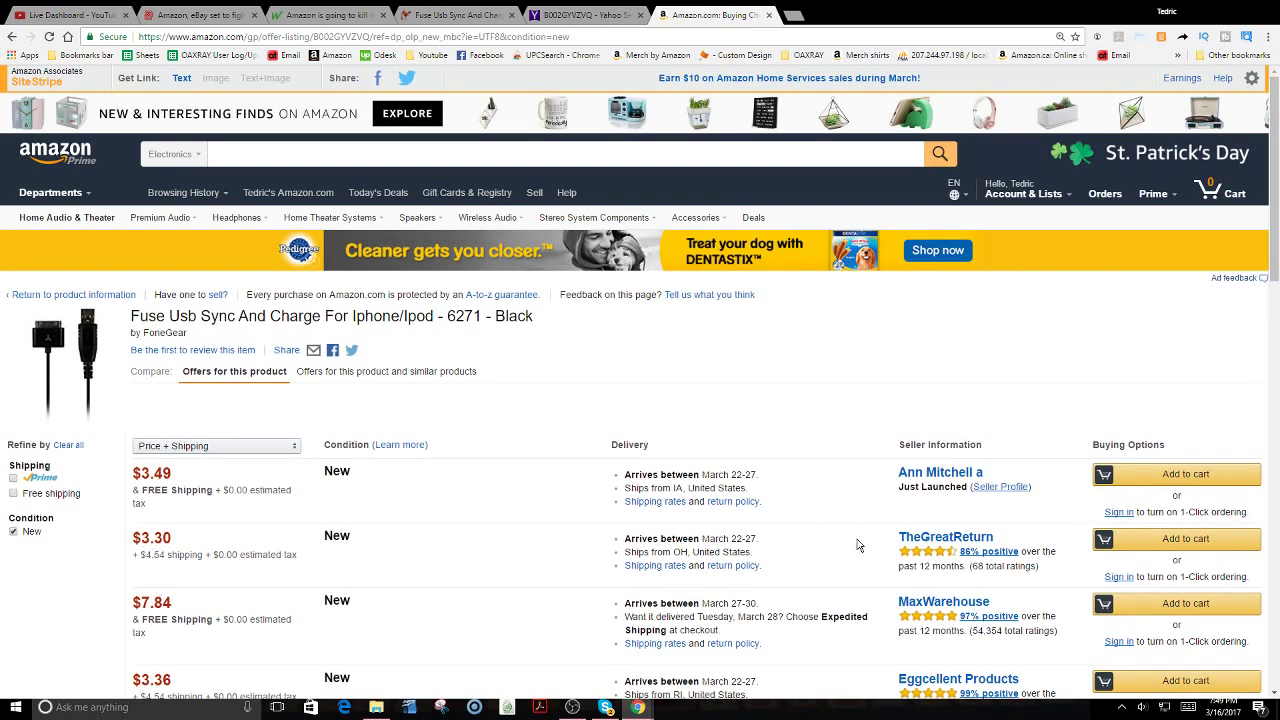
pyautogui.moveTo(886, 537); pyautogui.dragTo(1003, 535)
pyautogui.click(1003, 536)
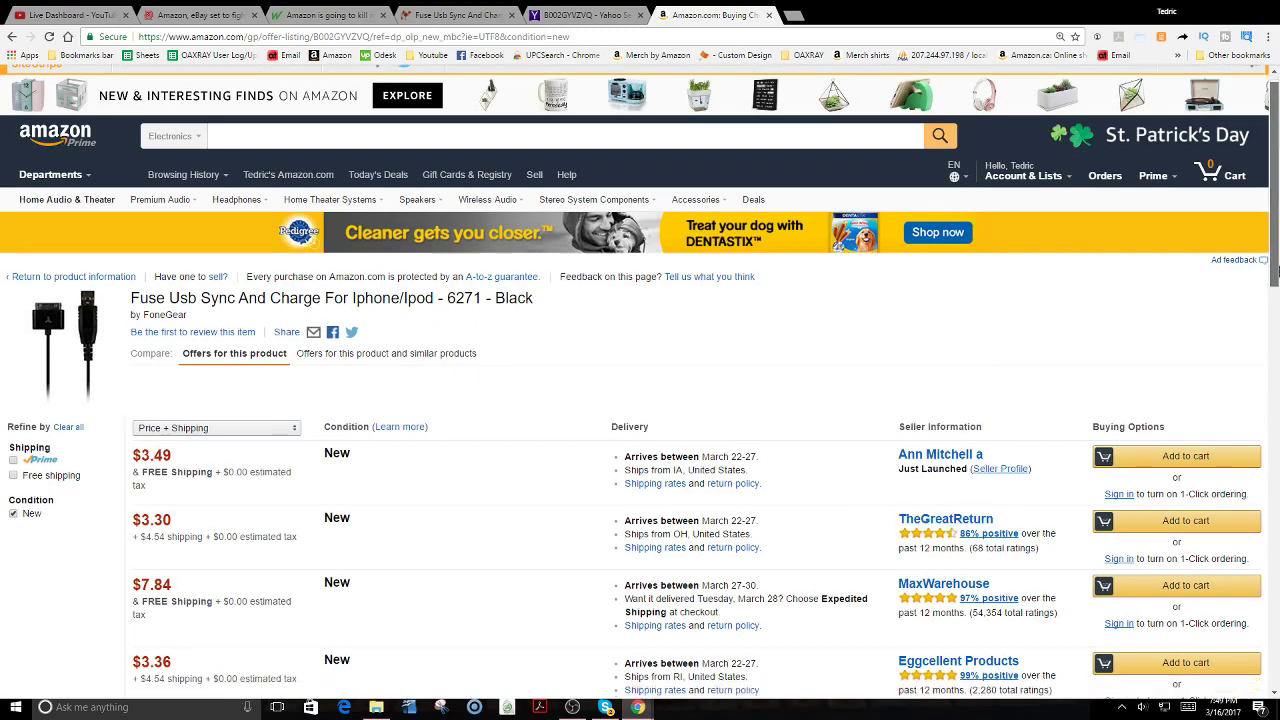
pyautogui.moveTo(1274, 265); pyautogui.dragTo(1274, 347)
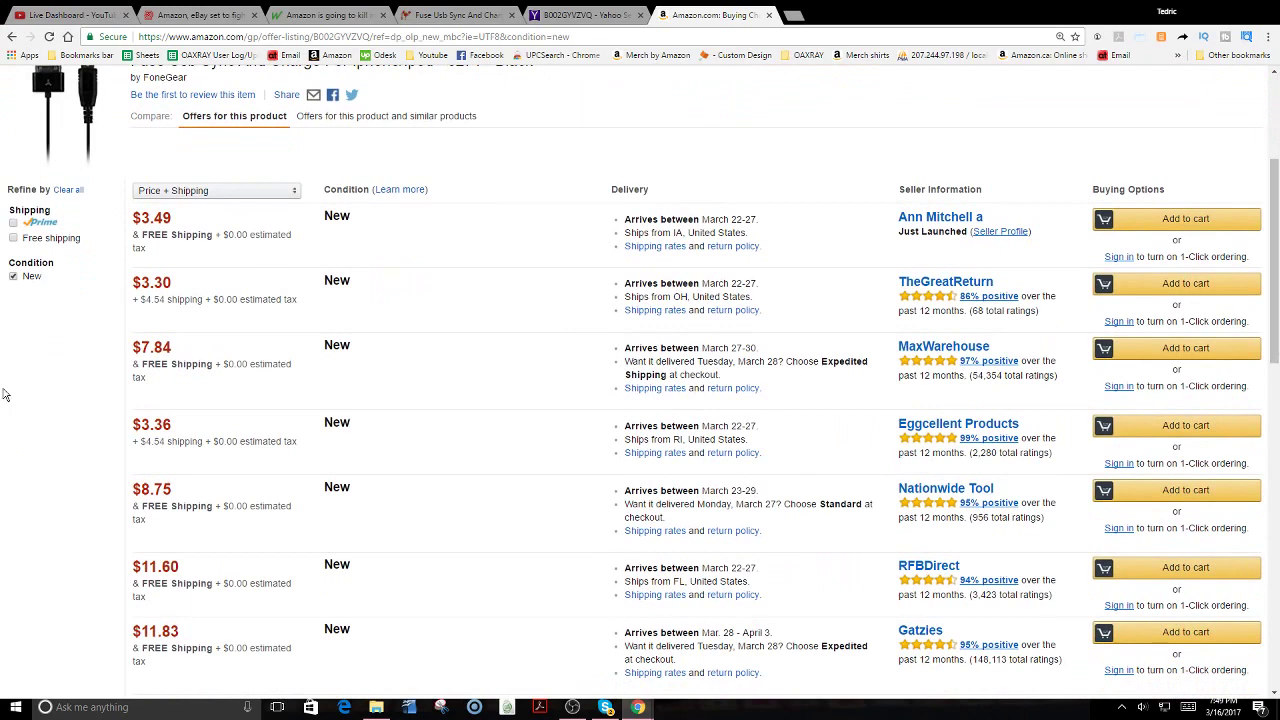
pyautogui.doubleClick(158, 218)
pyautogui.click(12, 36)
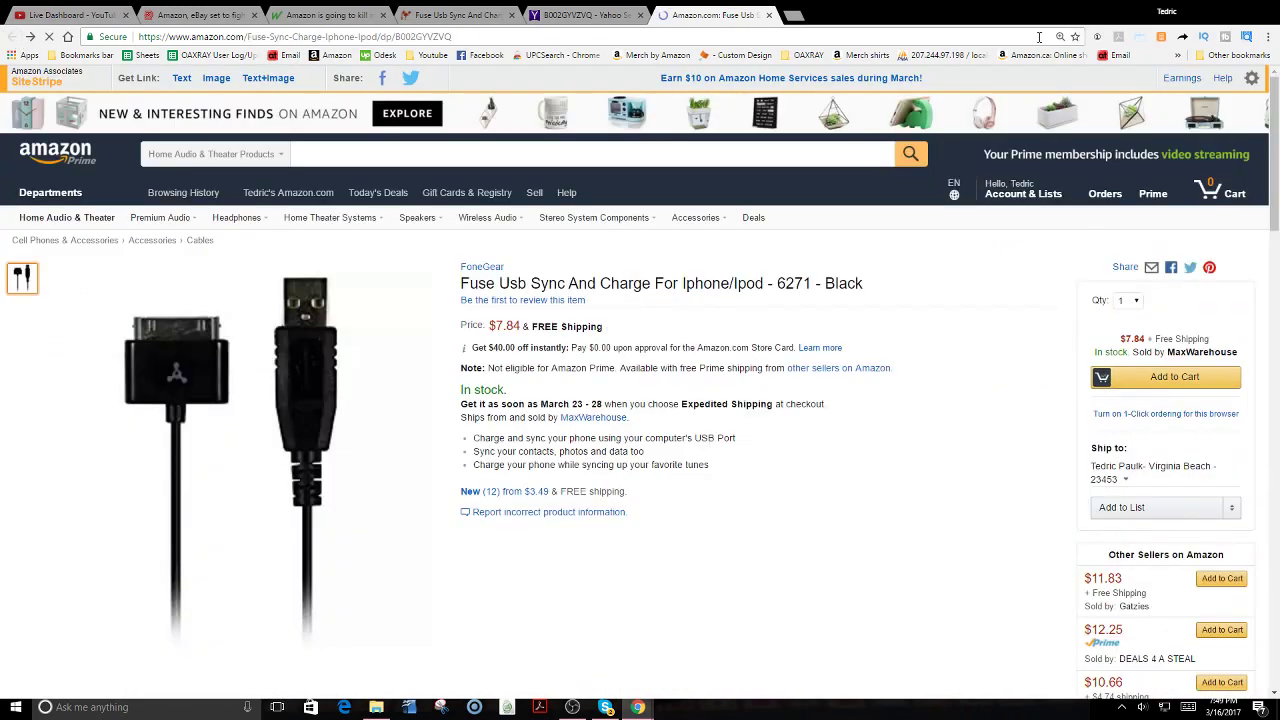
# Open the FBA revenue calculator in a new tab and check the other sellers' prices on the Fuse USB listing
pyautogui.click(1160, 38)
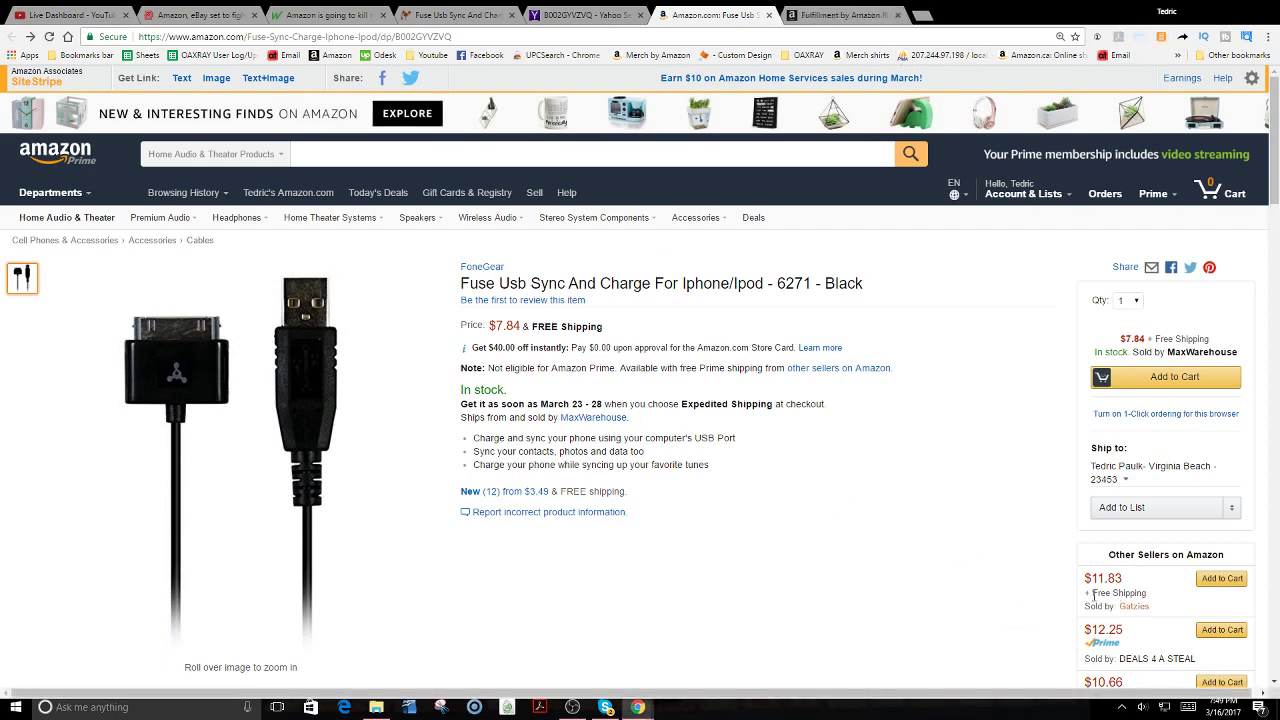
pyautogui.moveTo(1275, 184); pyautogui.dragTo(1275, 219)
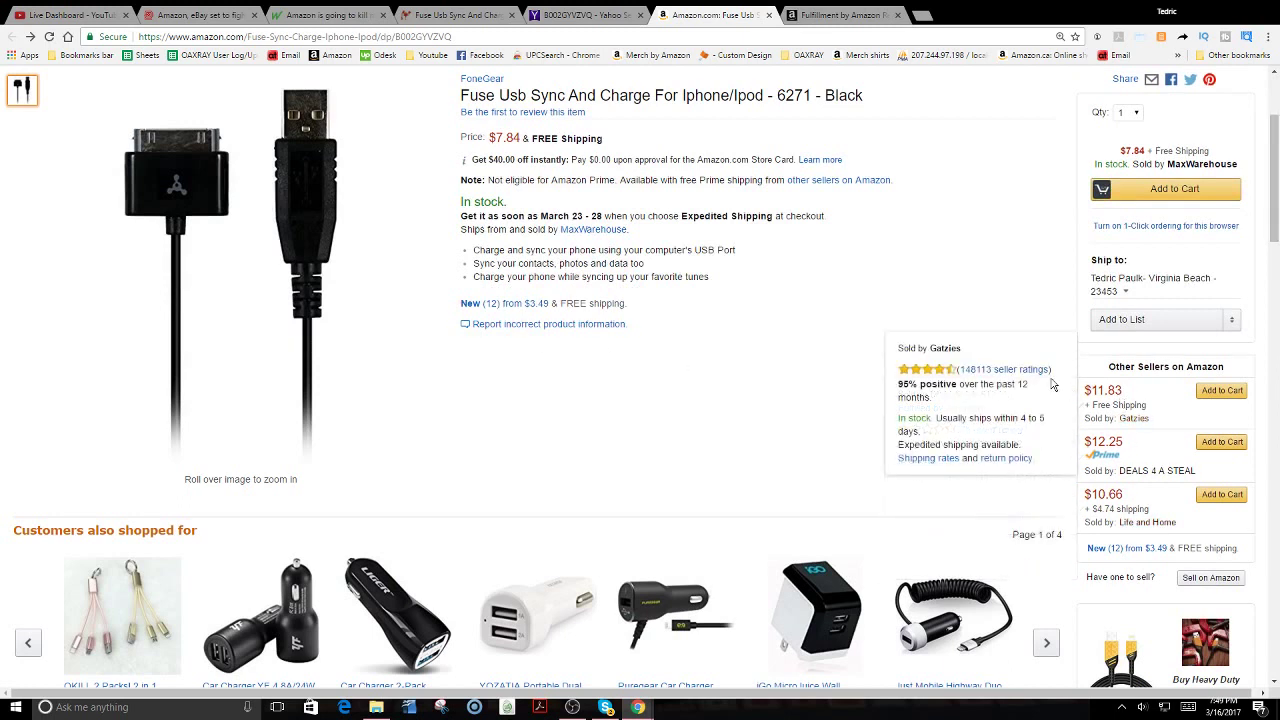
pyautogui.moveTo(1275, 232); pyautogui.dragTo(1275, 210)
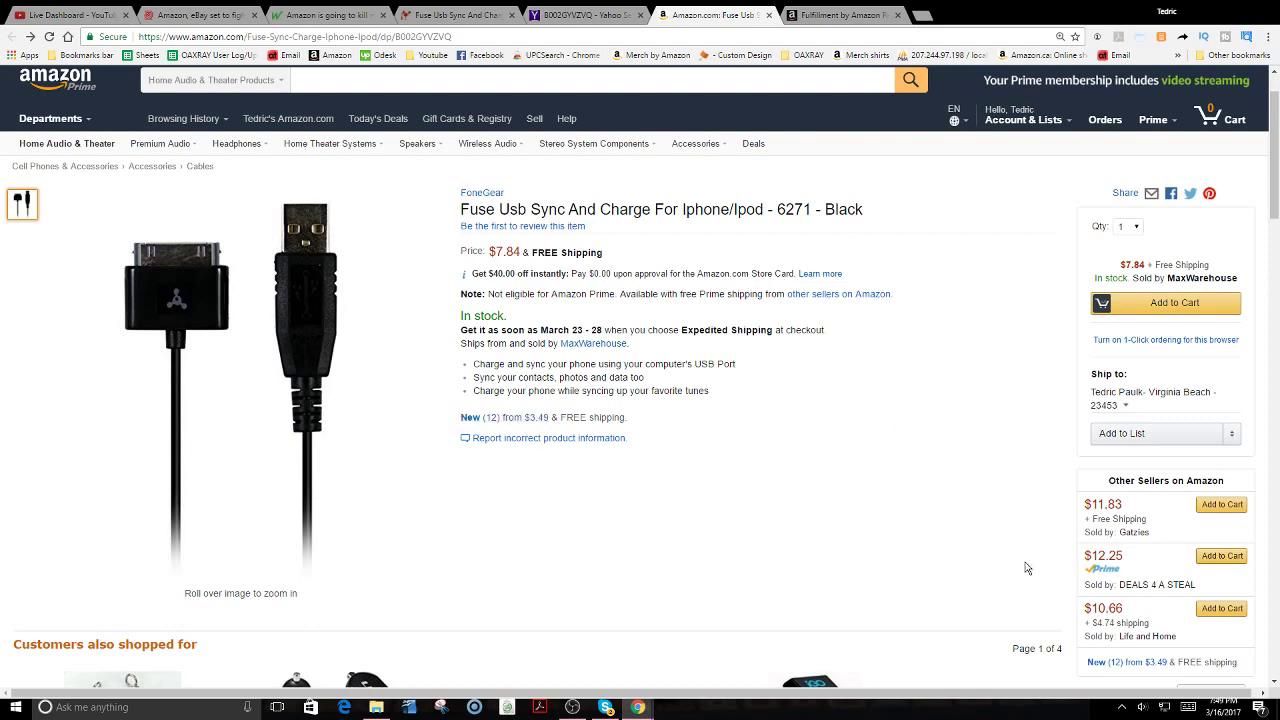
# Look up the Fuse USB Sync and Charge in the FBA revenue calculator by its ASIN, B002GYVZVQ
pyautogui.hotkey('ctrl', '2')
pyautogui.click(683, 17)
pyautogui.click(817, 13)
pyautogui.click(701, 13)
pyautogui.moveTo(1121, 584)
pyautogui.click(840, 15)
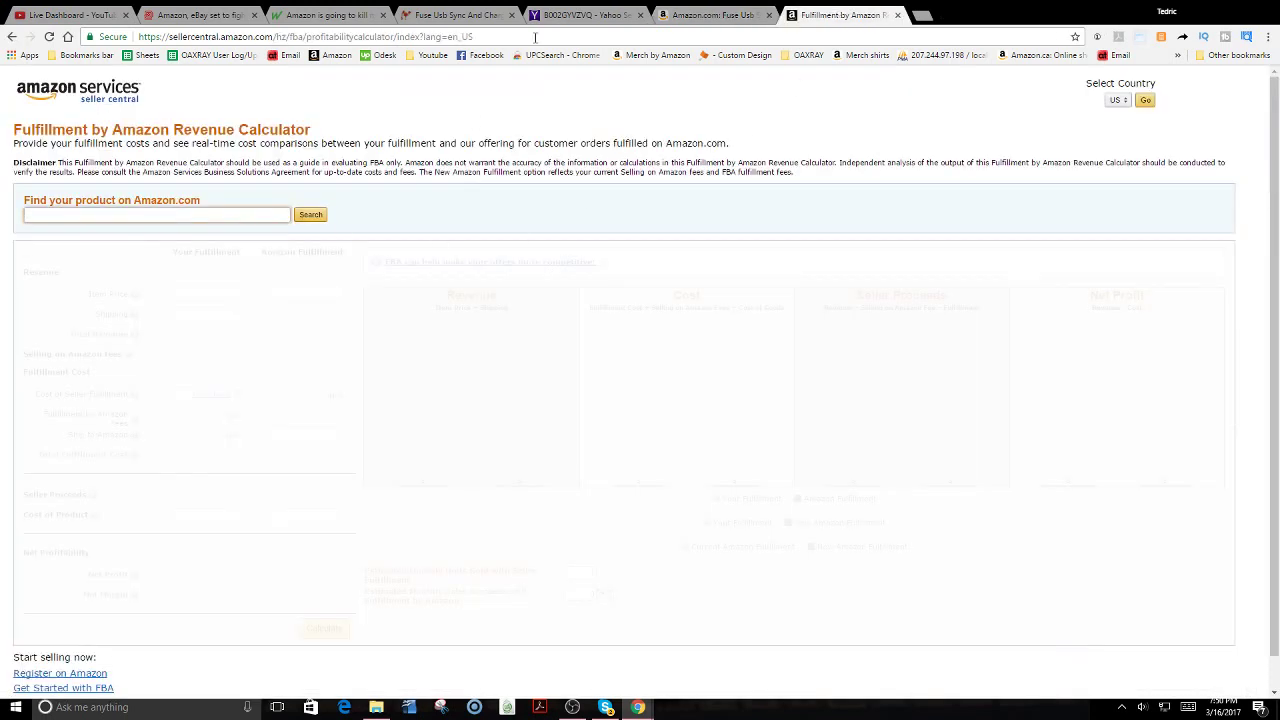
pyautogui.click(690, 14)
pyautogui.click(818, 13)
pyautogui.hotkey('ctrl', 'v')
pyautogui.click(318, 217)
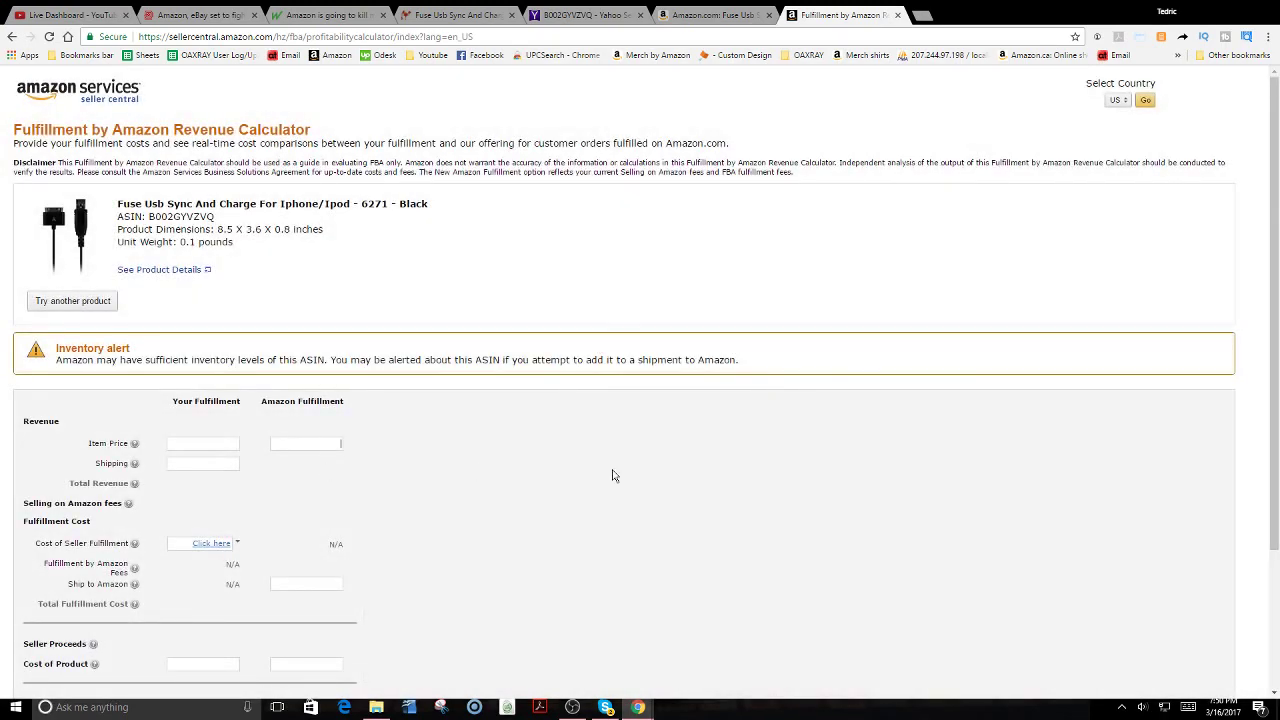
# Calculate Amazon fulfillment profitability with item price 3.49, ship-to-Amazon cost 0.10 and product cost 0.25, and compare it with the listing
pyautogui.moveTo(1275, 292); pyautogui.dragTo(1278, 428)
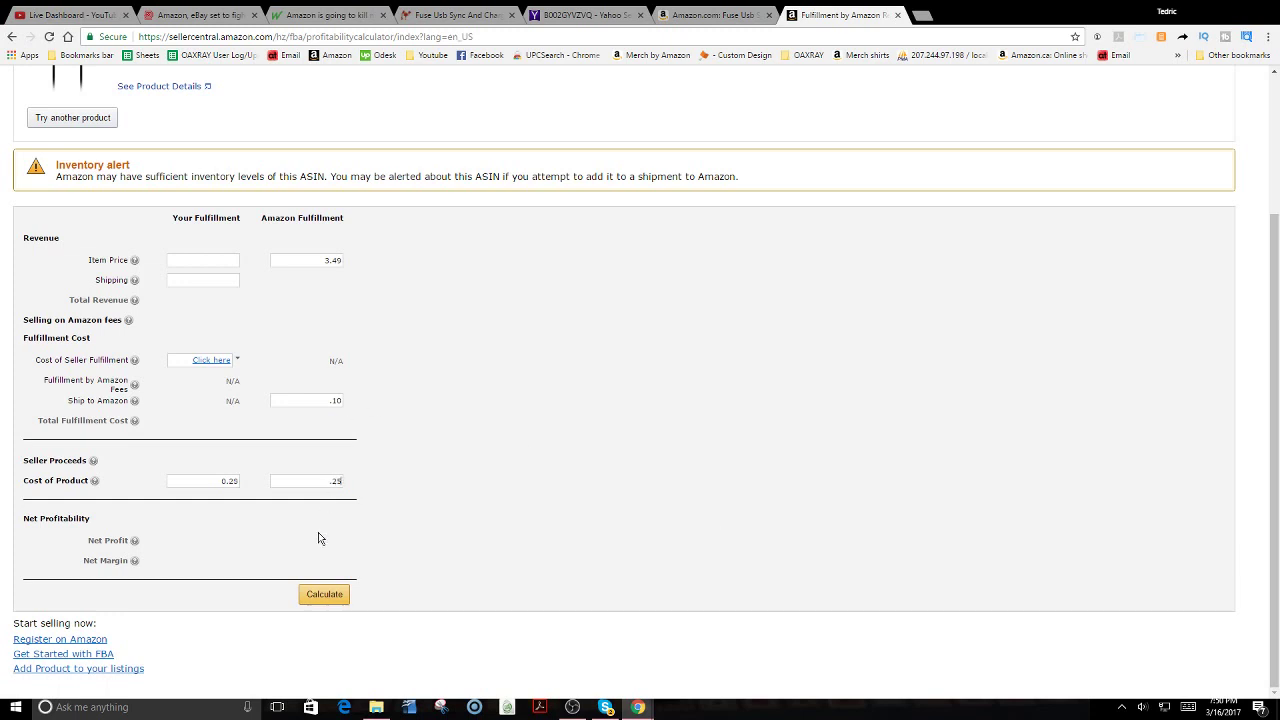
pyautogui.click(322, 593)
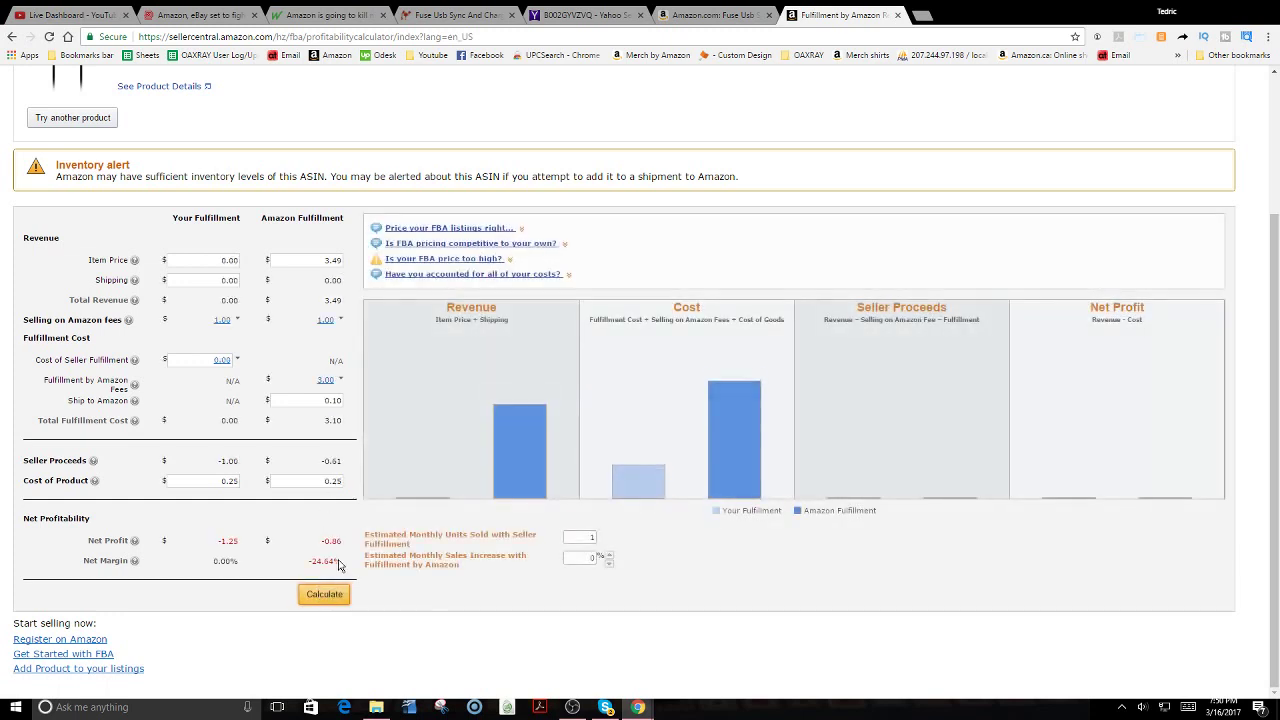
pyautogui.click(736, 12)
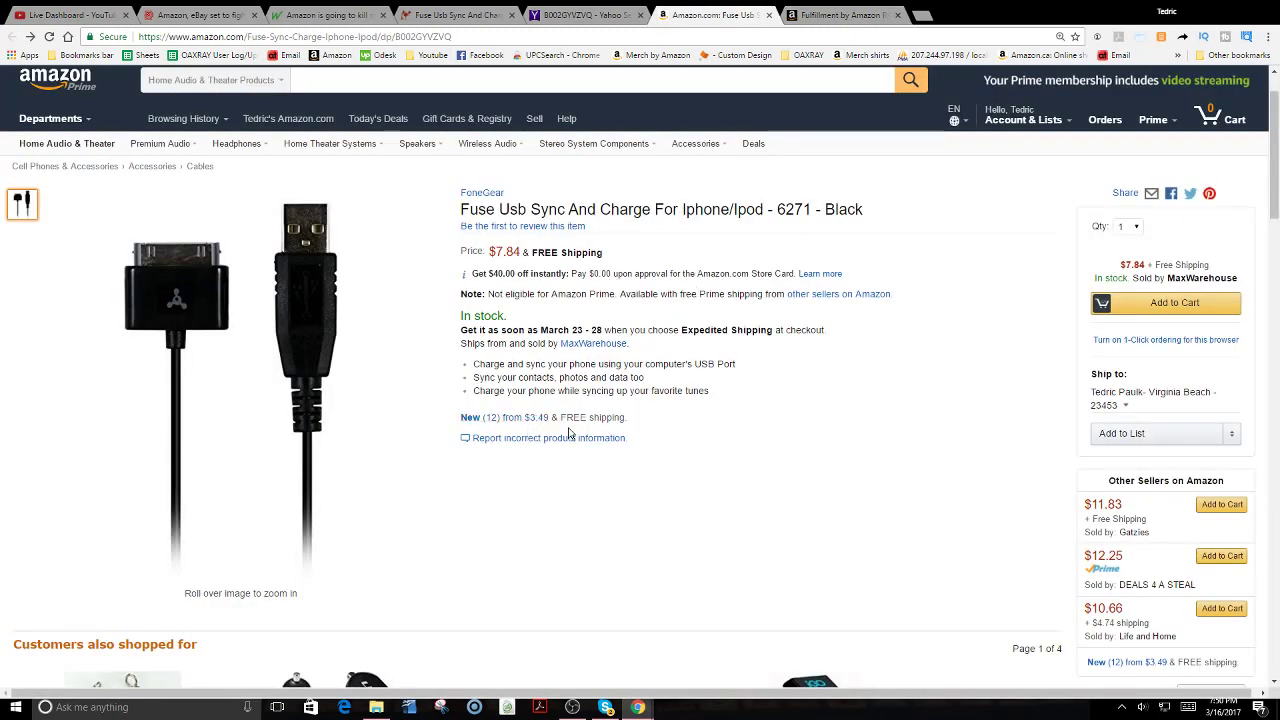
pyautogui.hotkey('ctrl', 'Tab')
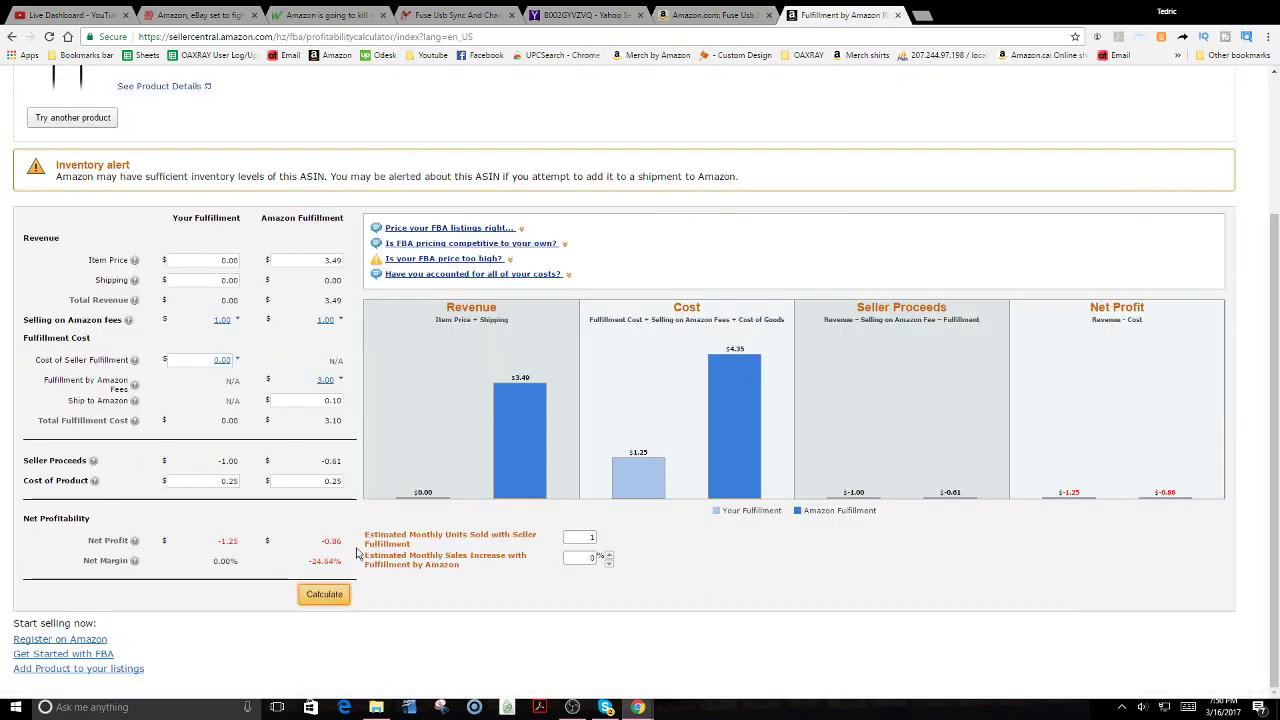
# Reopen the new-condition offers for the Fuse USB cable, review the remaining sellers' prices and go to page 2
pyautogui.click(741, 18)
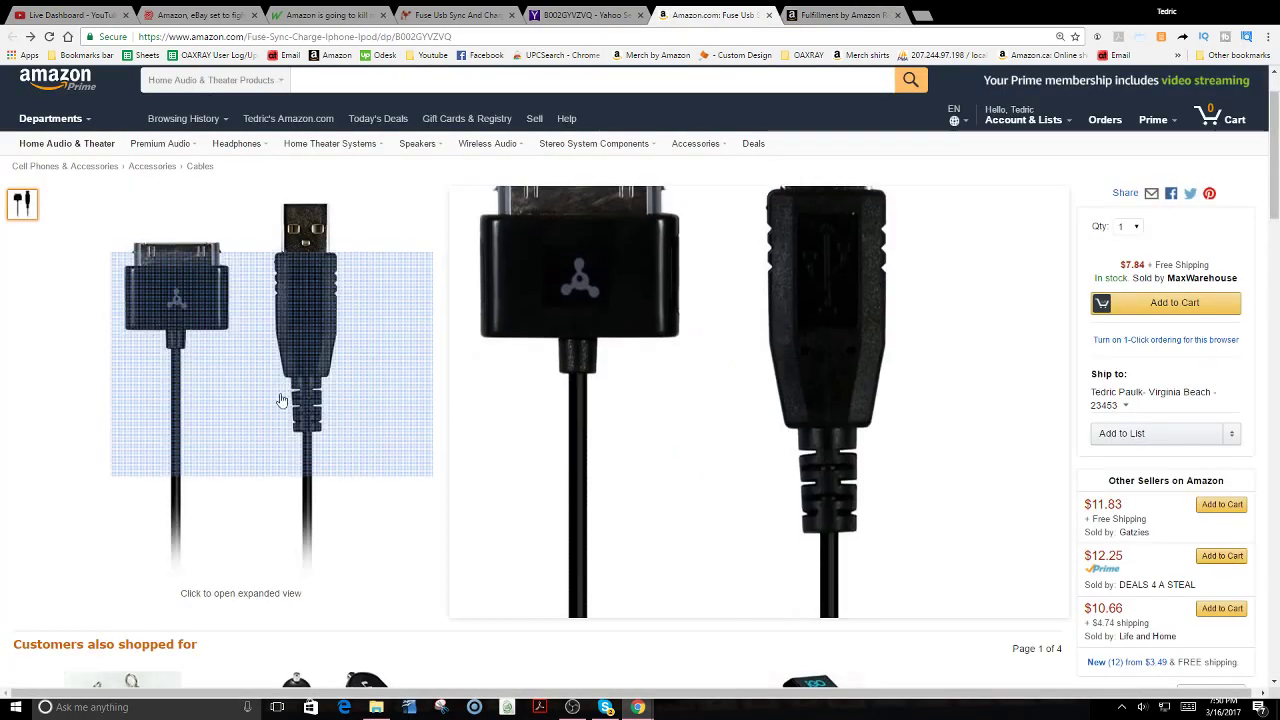
pyautogui.click(494, 419)
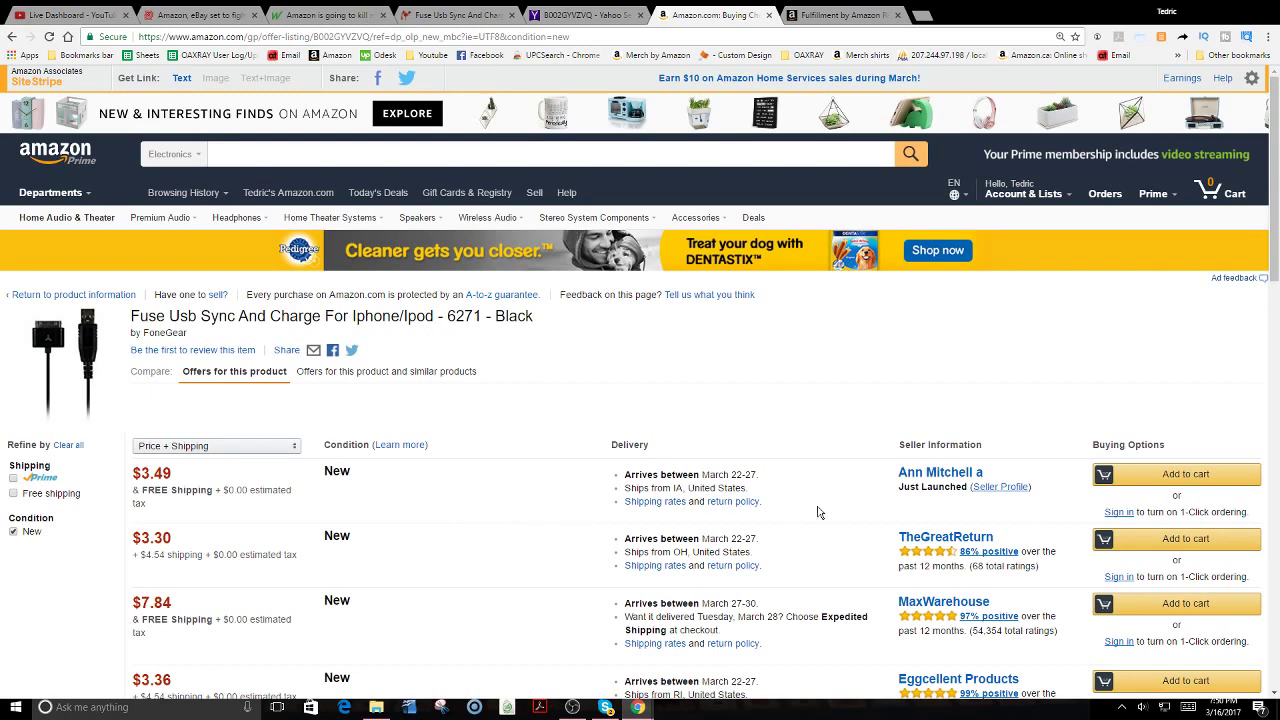
pyautogui.moveTo(1275, 212); pyautogui.dragTo(1276, 400)
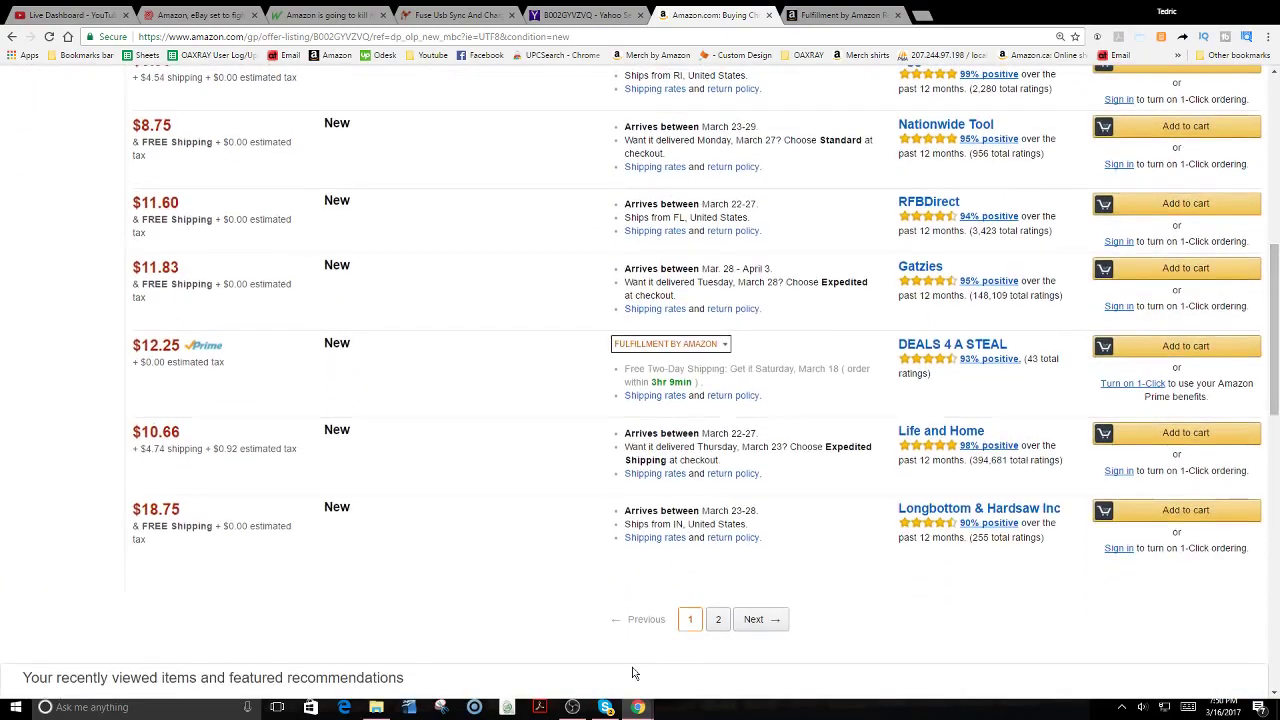
pyautogui.click(715, 620)
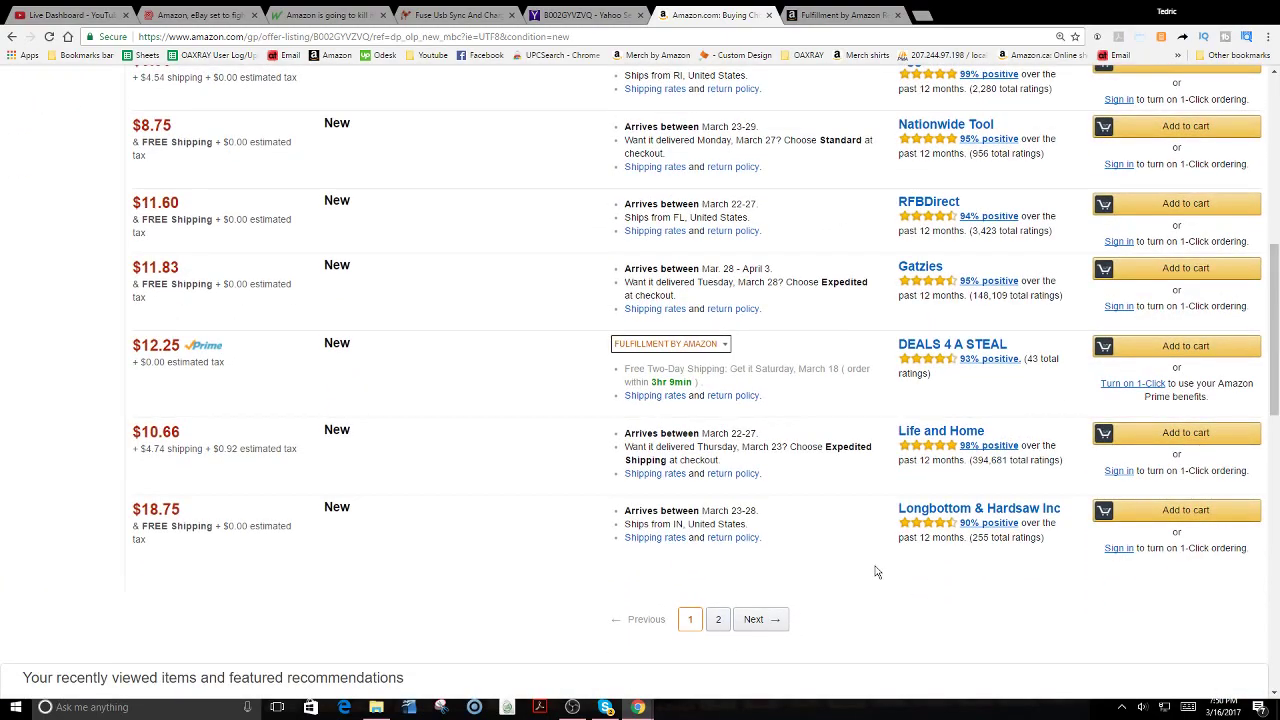